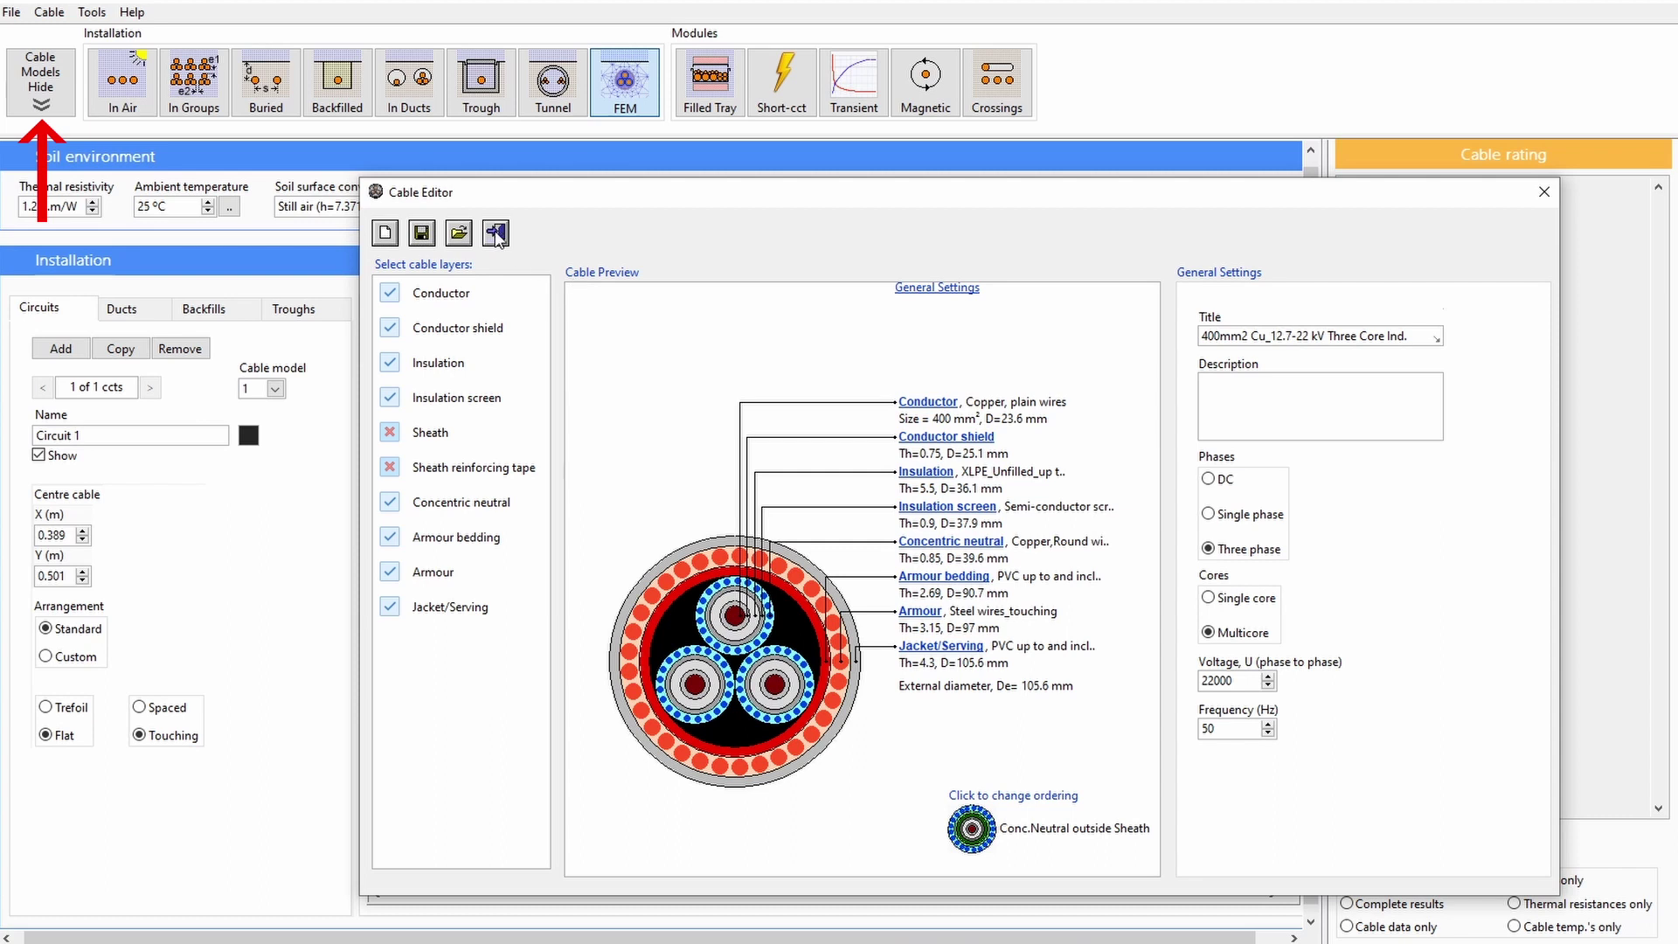
Close the Cable Editor, keeping the 400 mm² copper 22 kV three-core cable model.
left_click(496, 234)
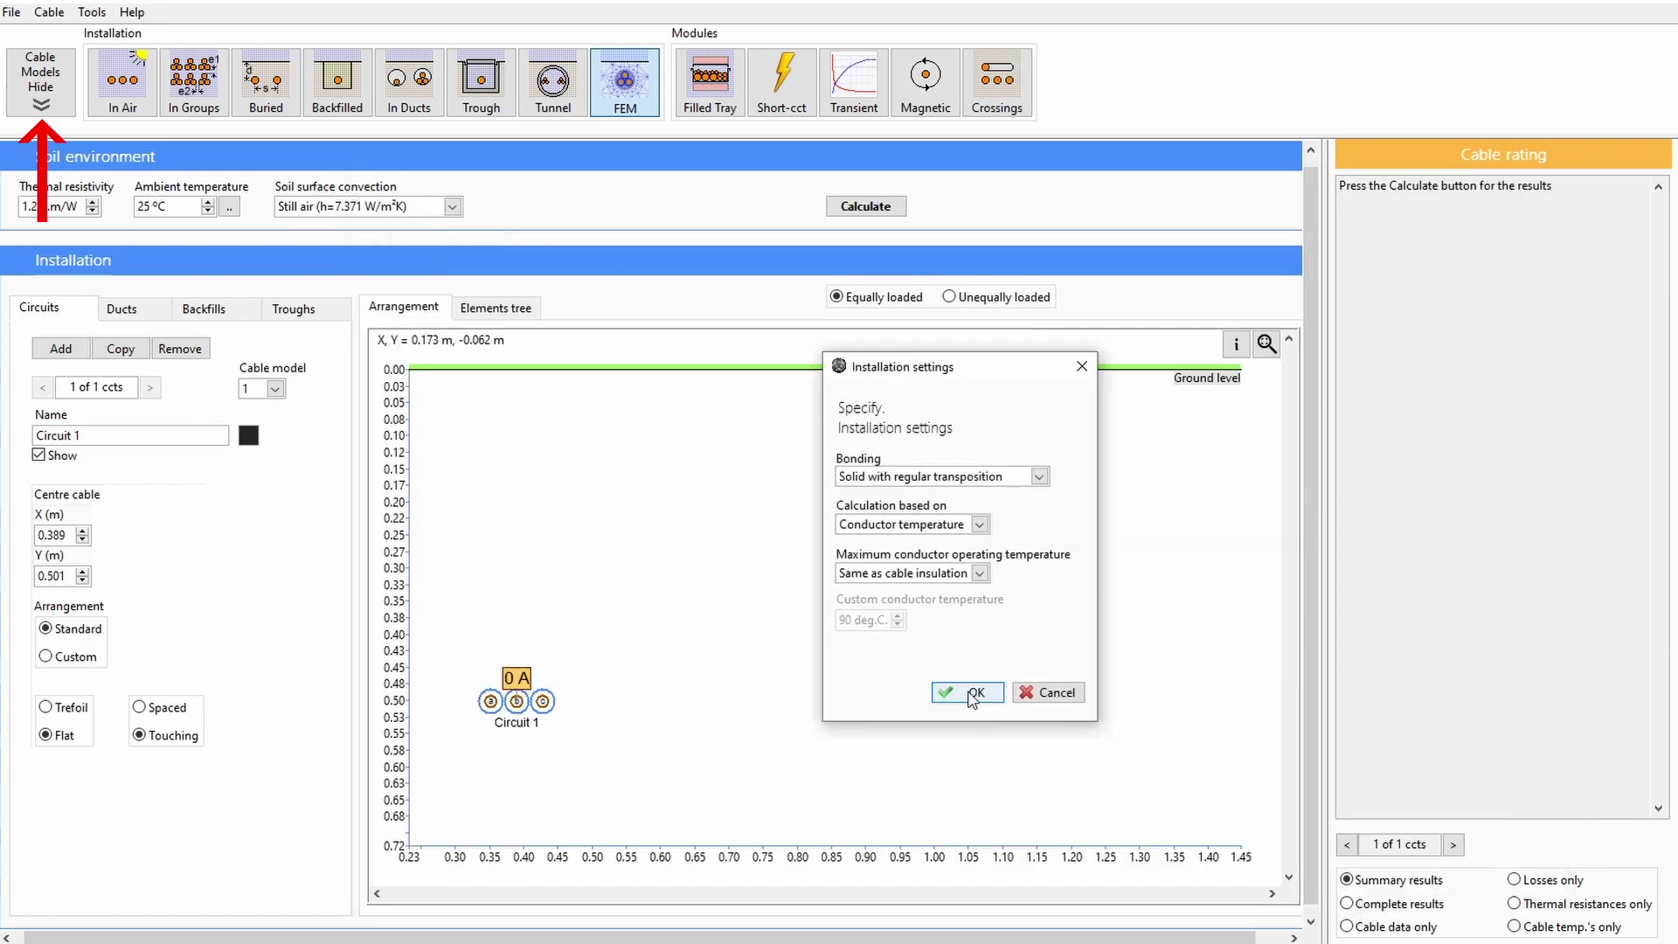
Accept the installation settings and put Circuit 1 on cable model 2 at X 0.5, Y 0.9 m.
left_click(973, 694)
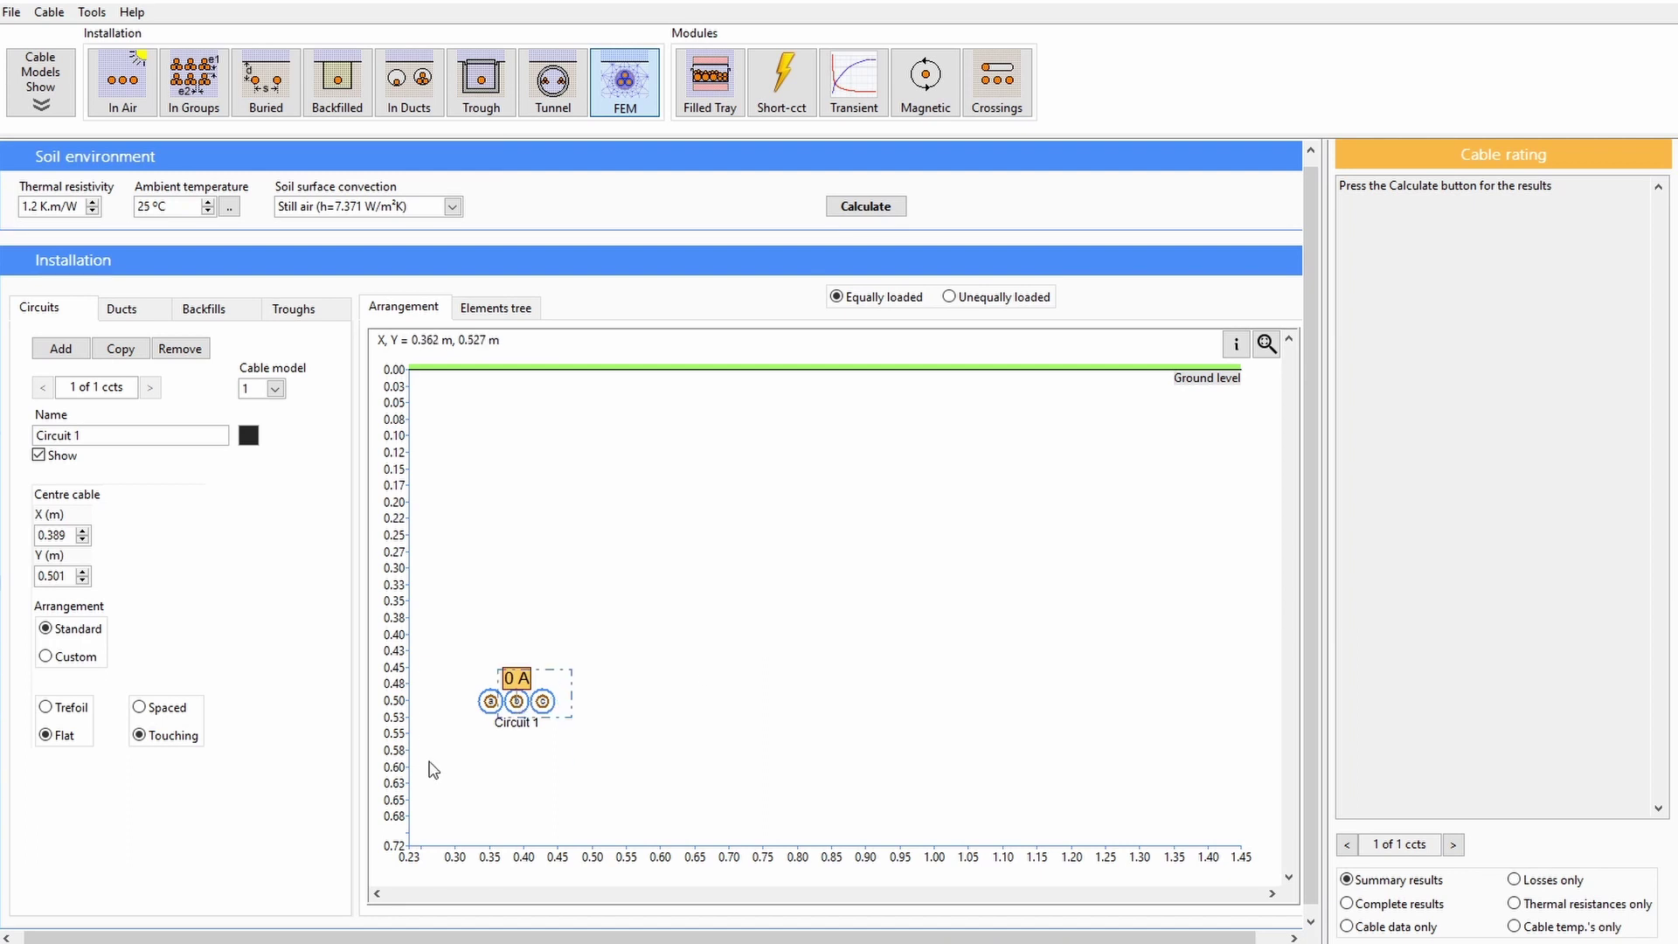
left_click(276, 389)
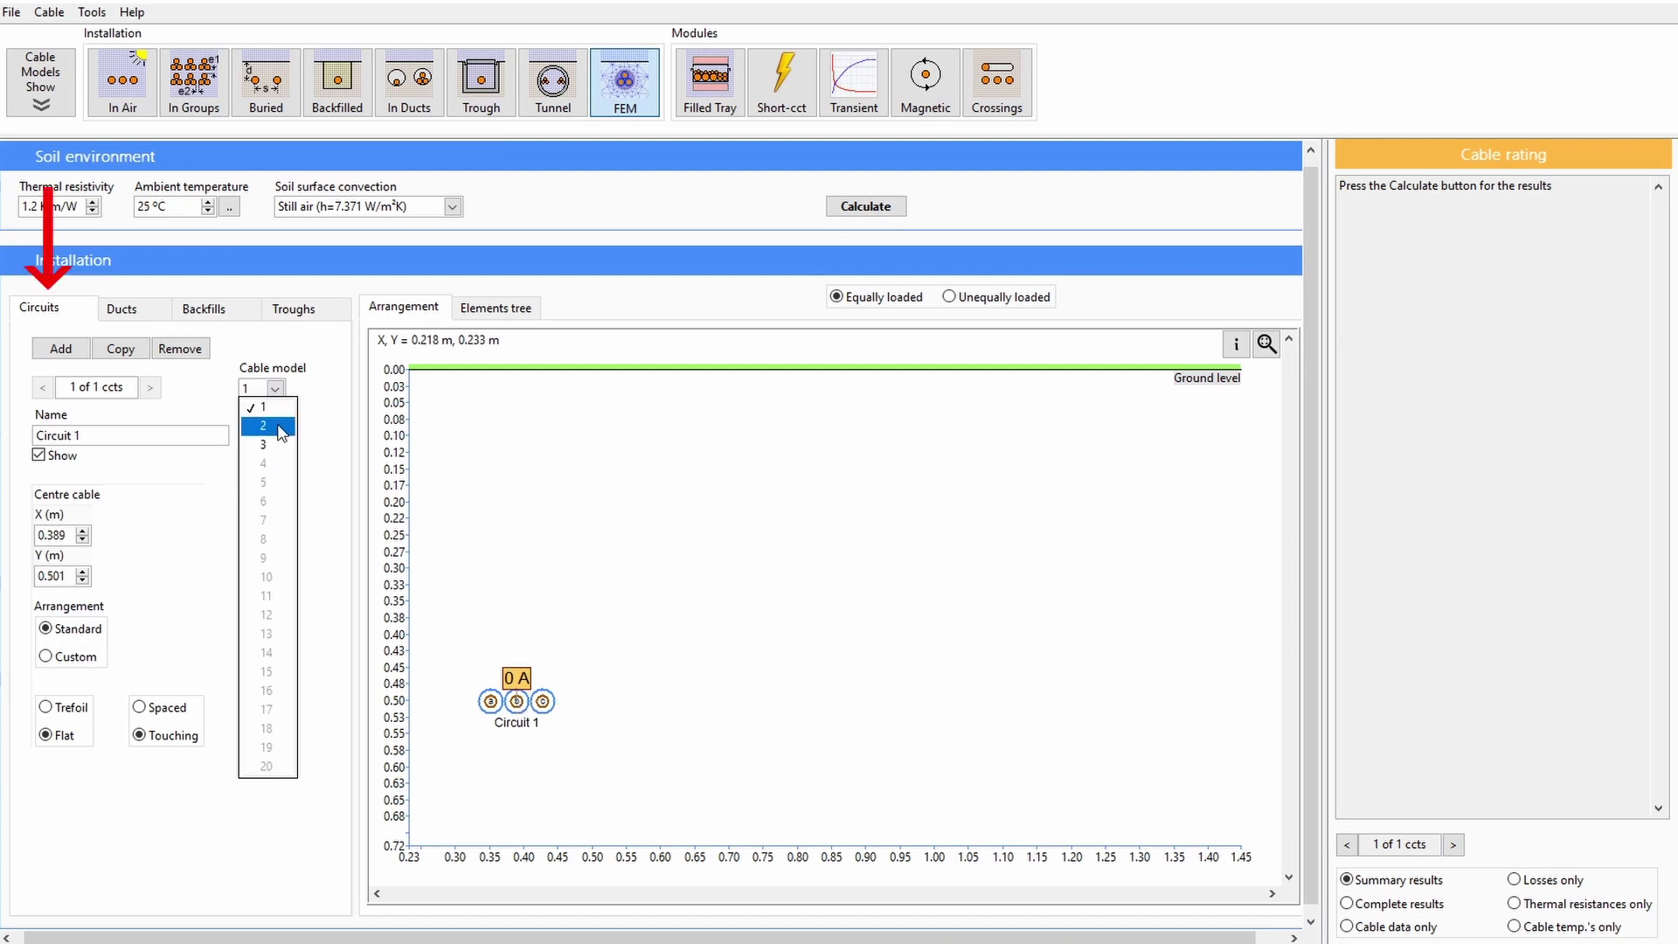
left_click(263, 425)
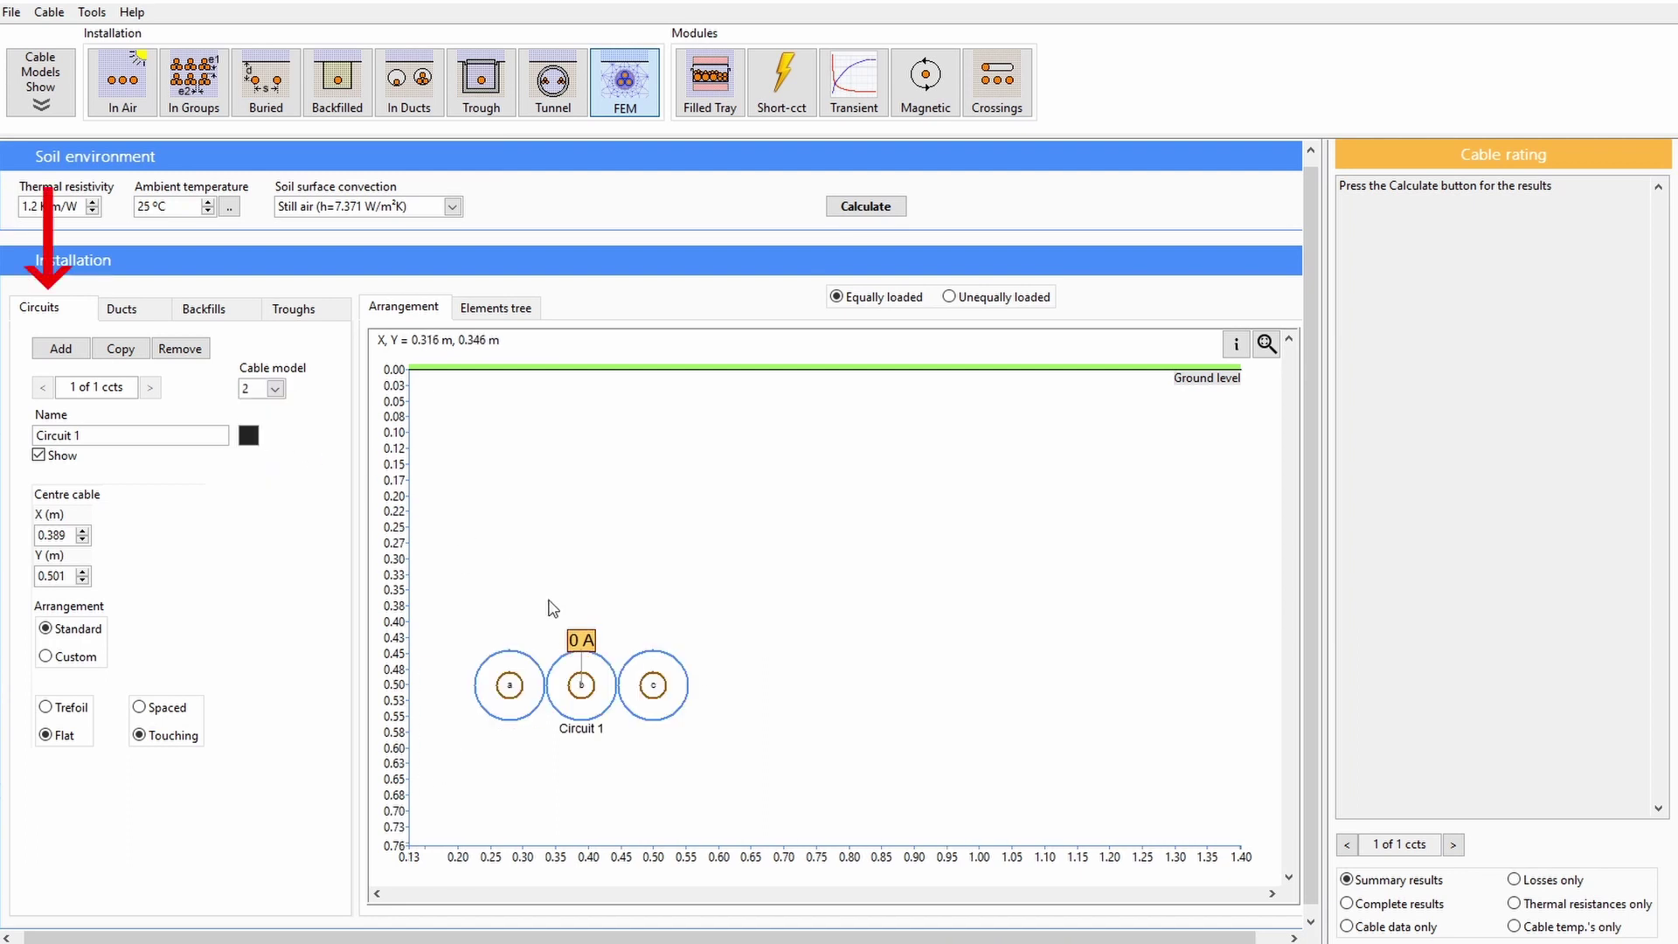
double_click(52, 535)
type("0.5")
left_click(72, 579)
double_click(72, 579)
type("0.9")
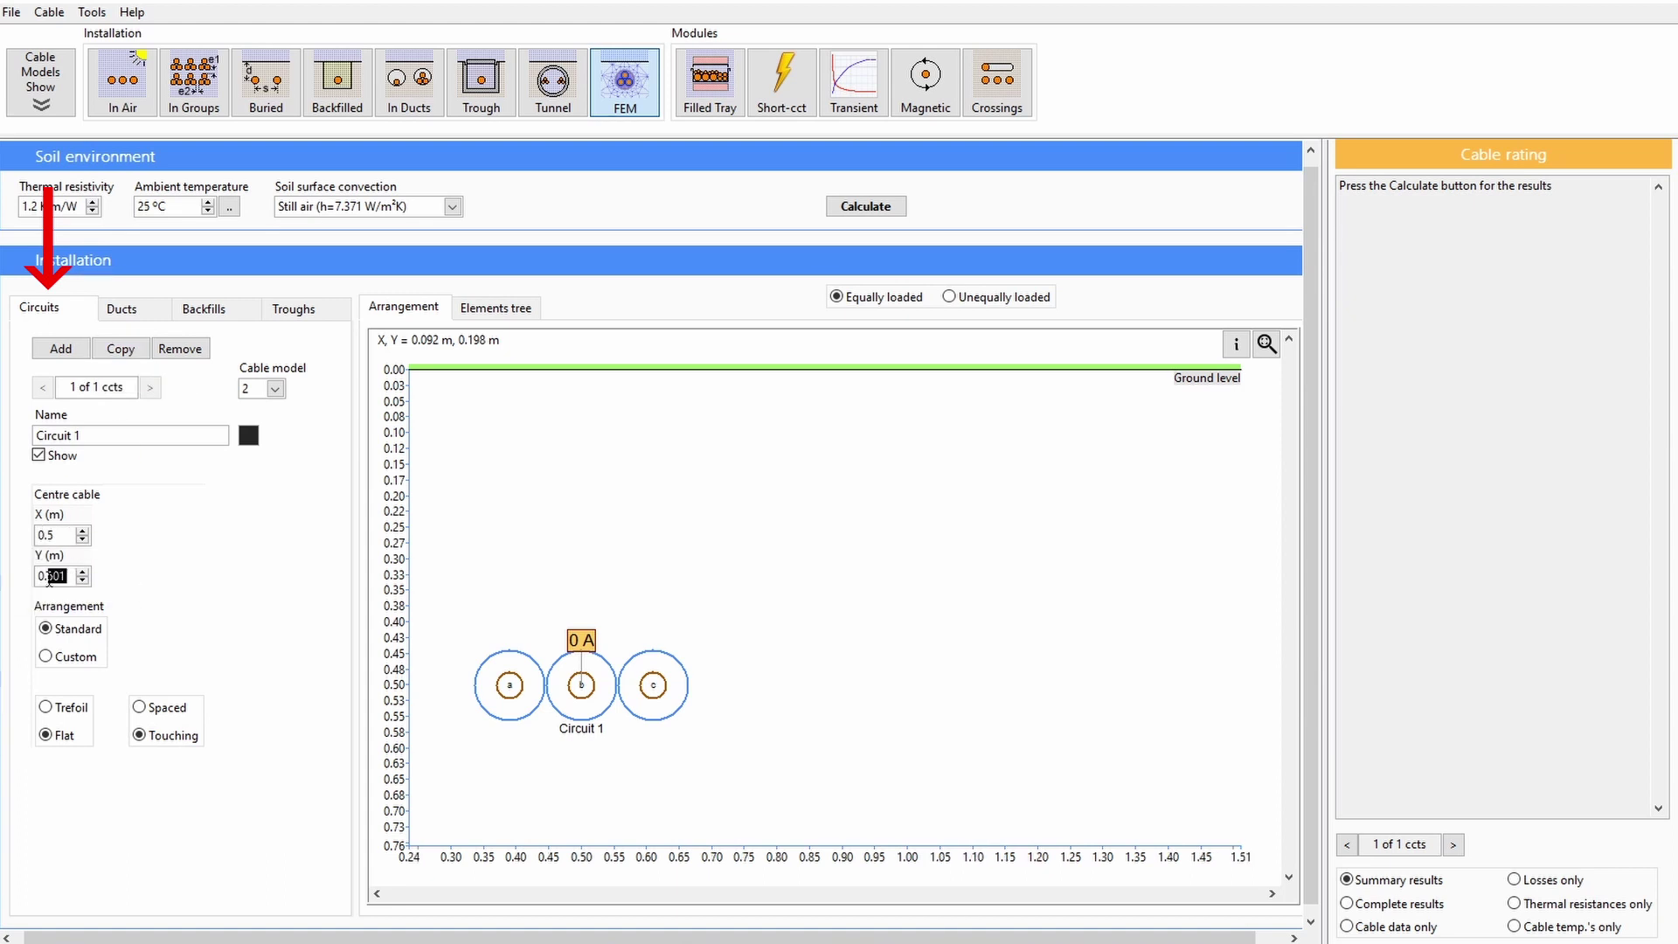
Copy Circuit 1 into a touching Circuit 2 at X 0.9 m.
left_click(121, 349)
left_click_drag(530, 743, 720, 741)
left_click(54, 535)
key("BackSpace")
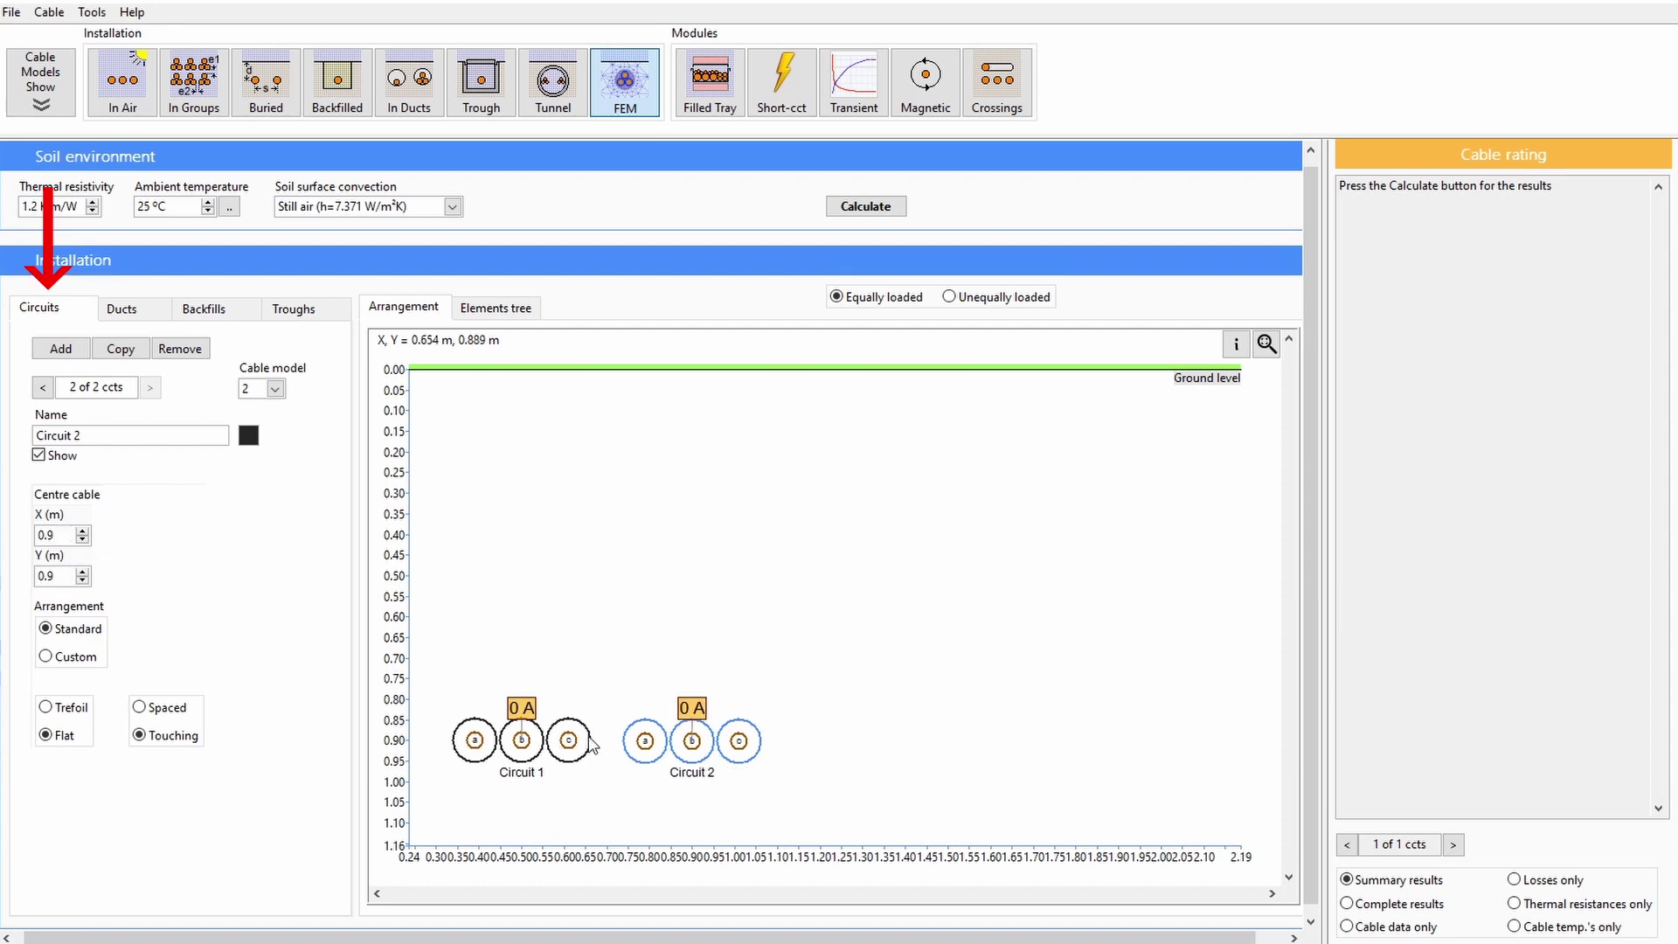
Add Circuit 3 clear of Circuit 2 using multicore cable model 3.
left_click(60, 349)
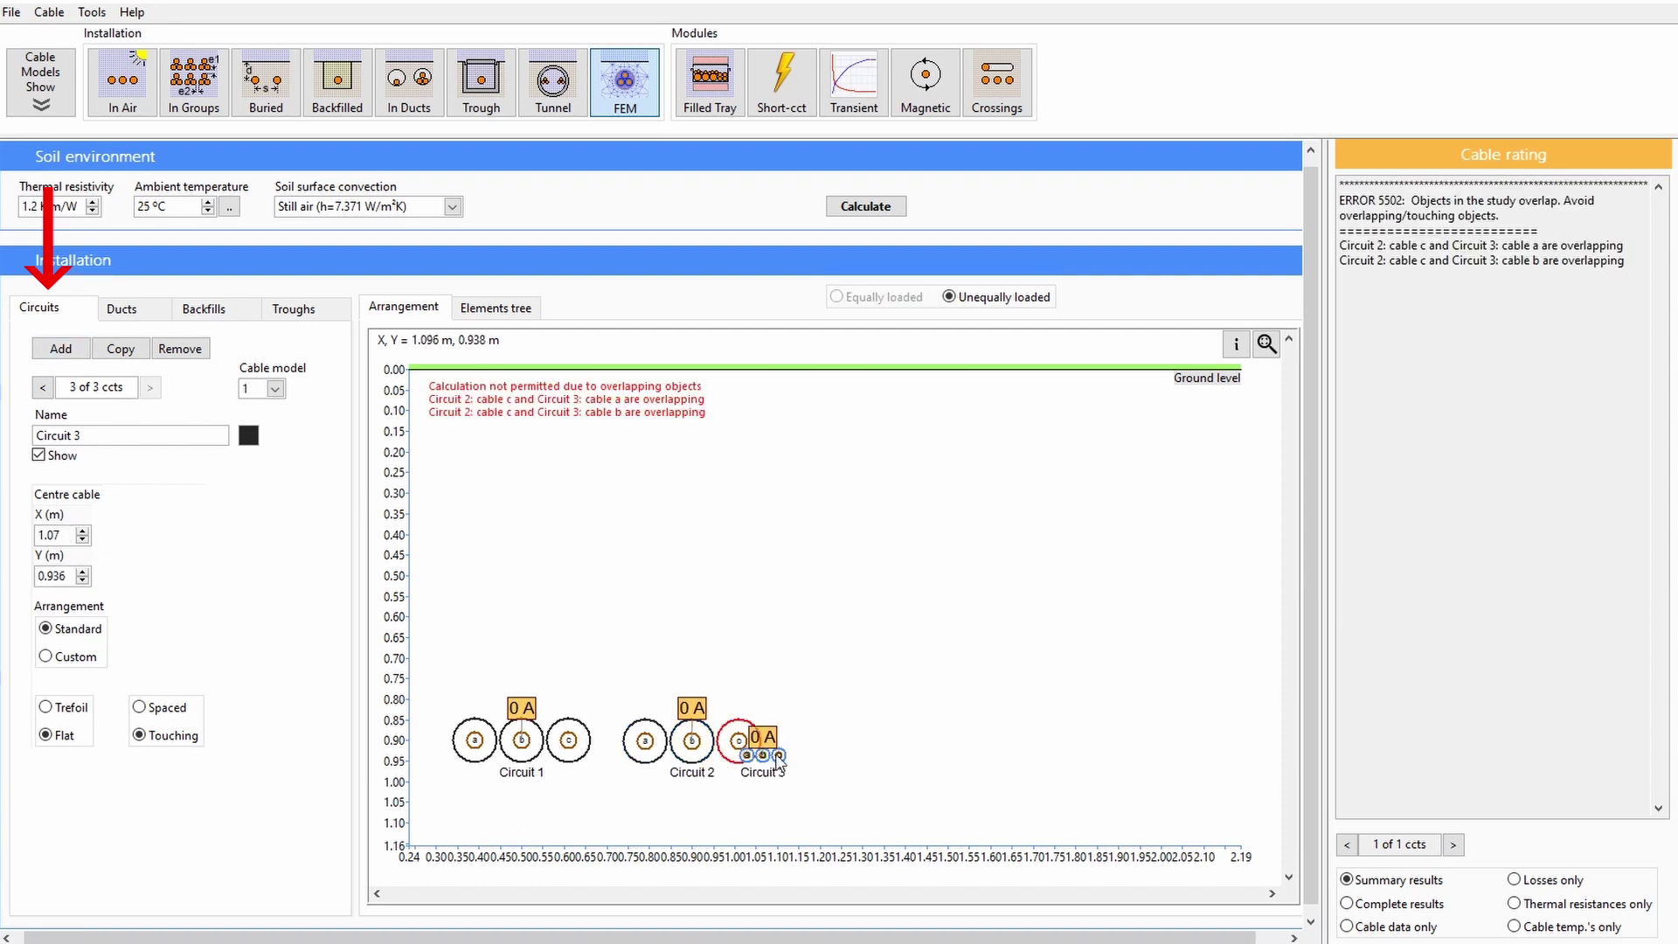
left_click_drag(781, 748, 855, 568)
left_click(275, 389)
left_click(262, 449)
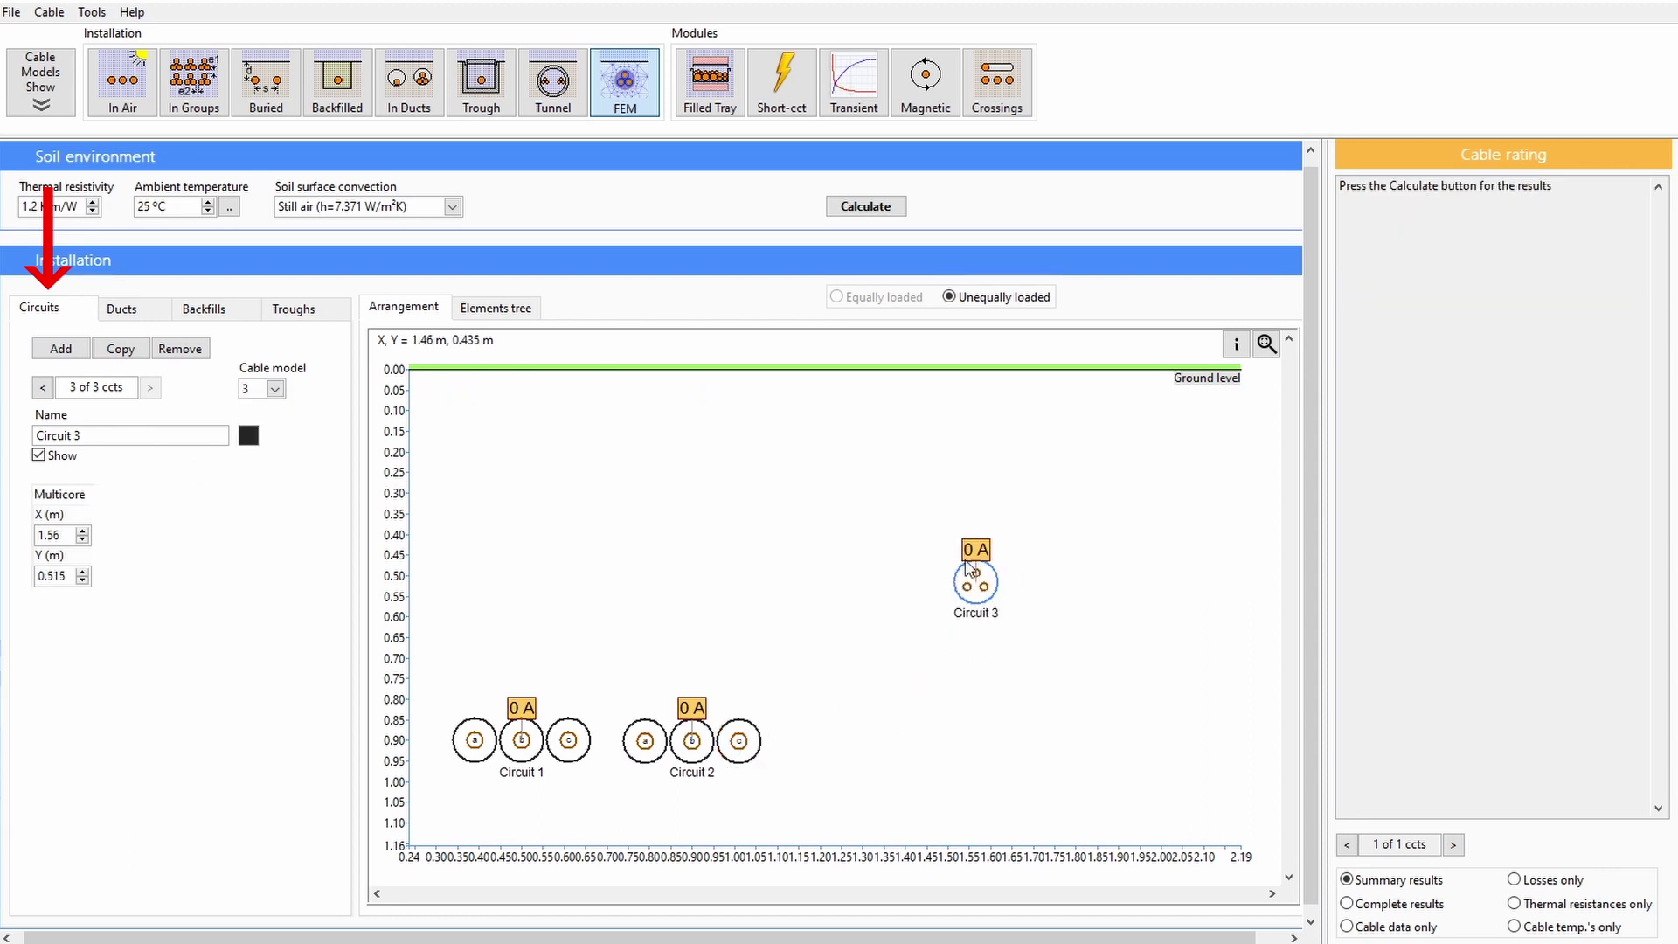
Add a PVC duct of 0.165 m outer and 0.15 m inner diameter around Circuit 3.
left_click(119, 308)
left_click(61, 349)
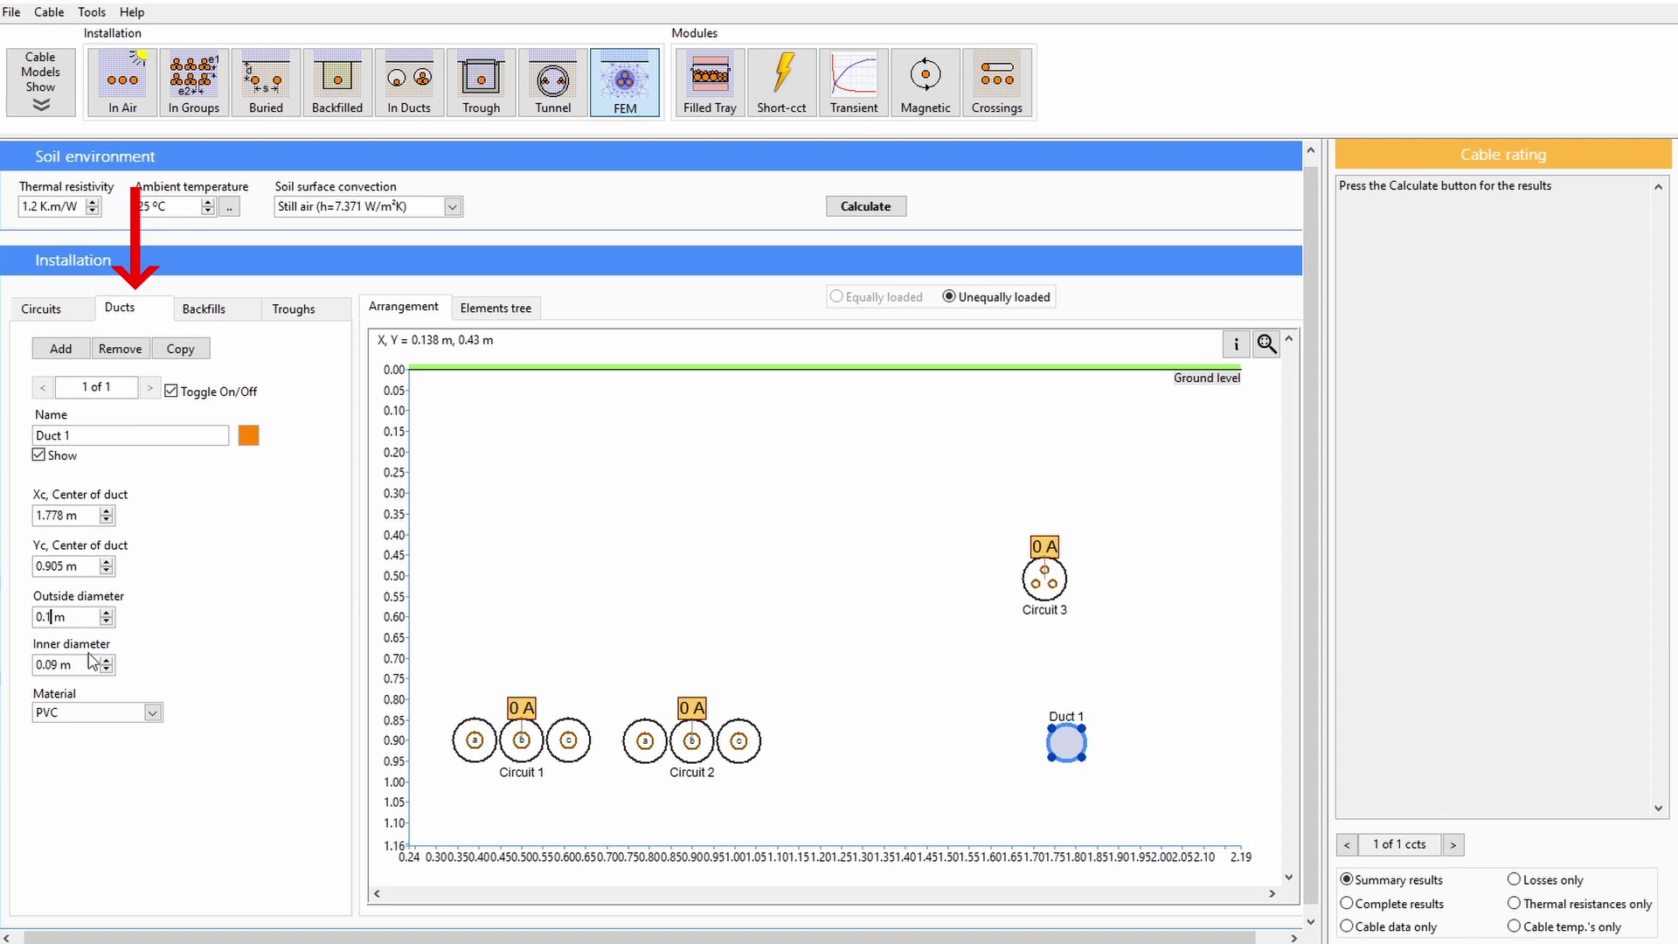
left_click(54, 664)
key("Return")
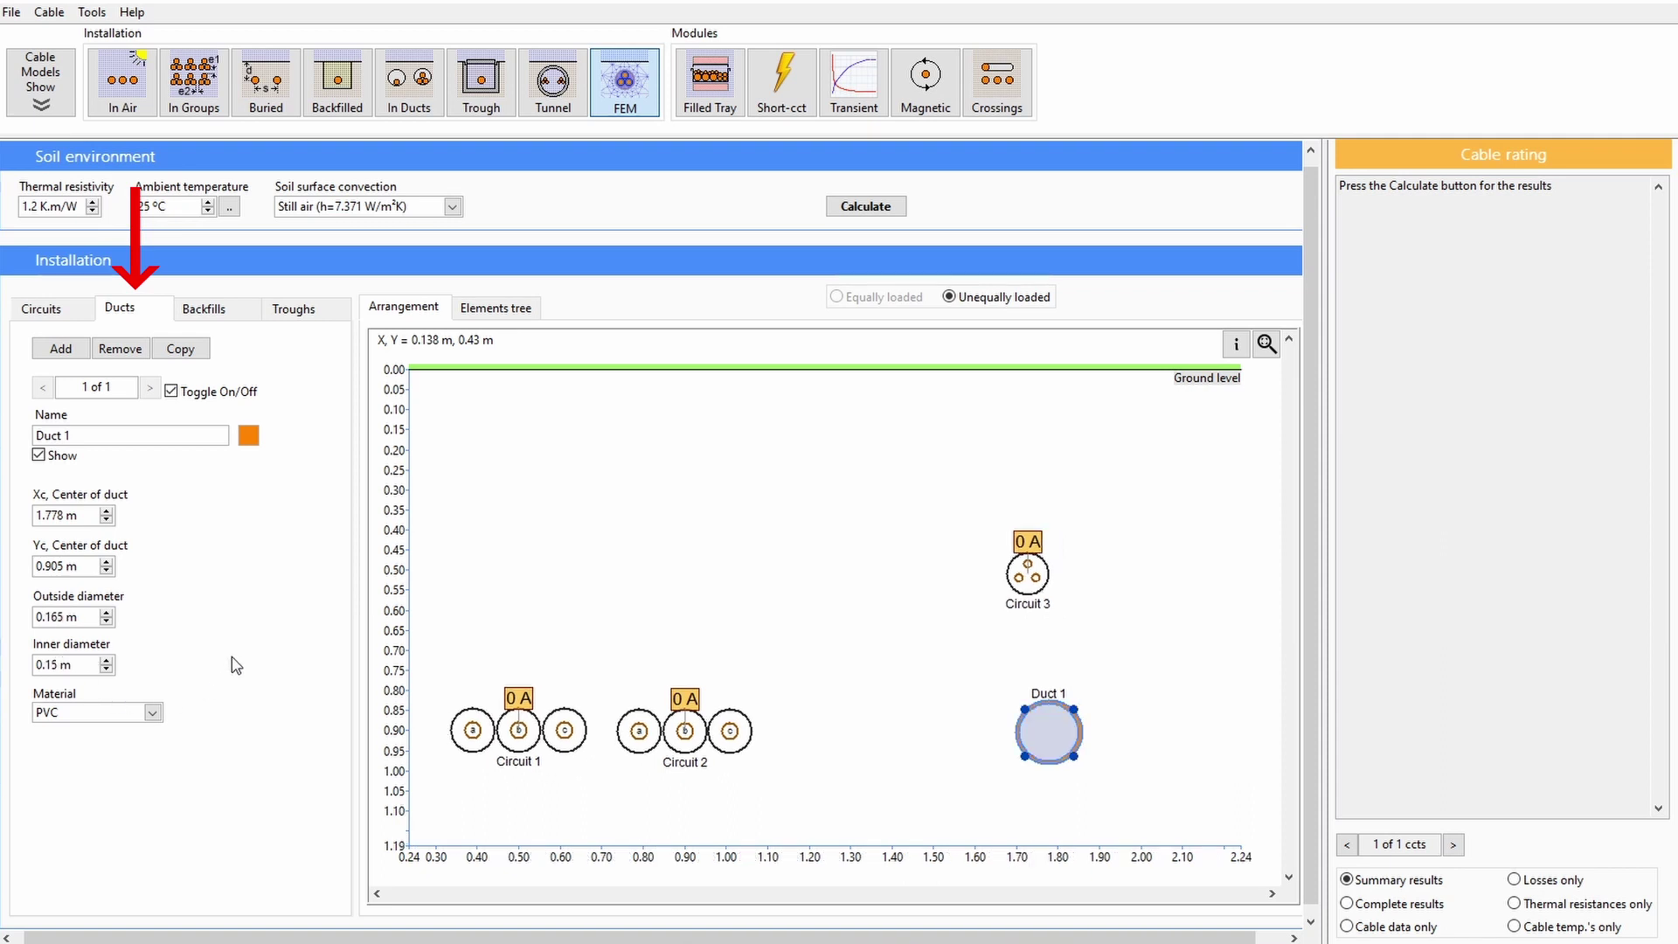
left_click_drag(1049, 695, 1025, 563)
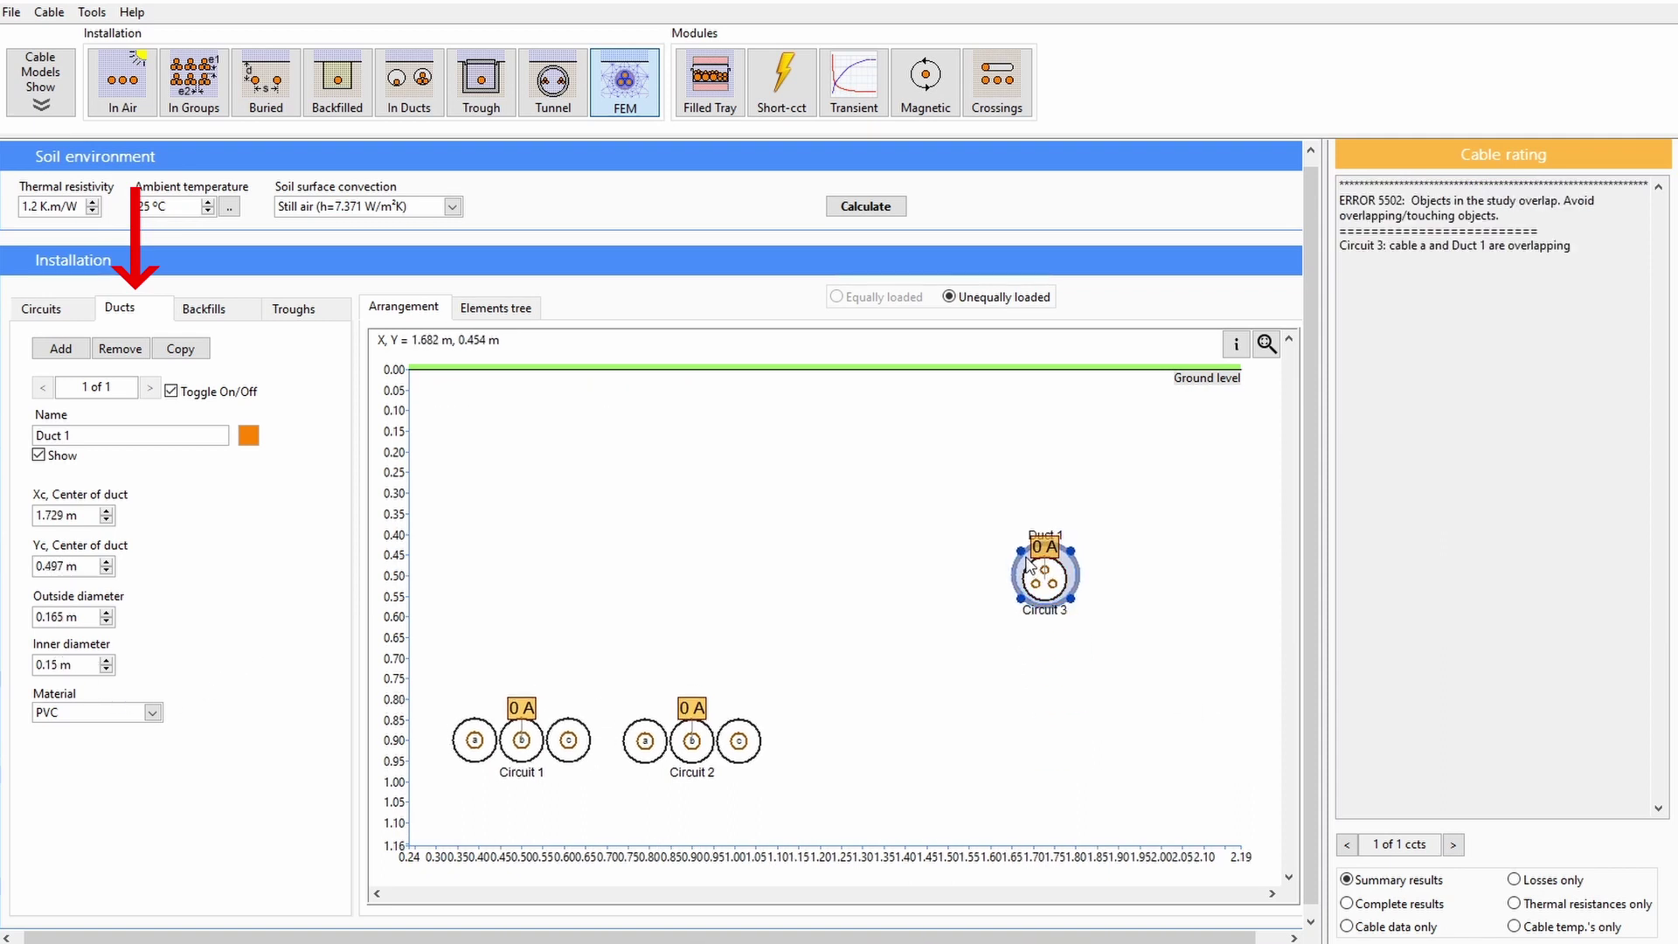
left_click(916, 554)
Add Backfill 1 enclosing Circuits 1 and 2.
left_click(210, 311)
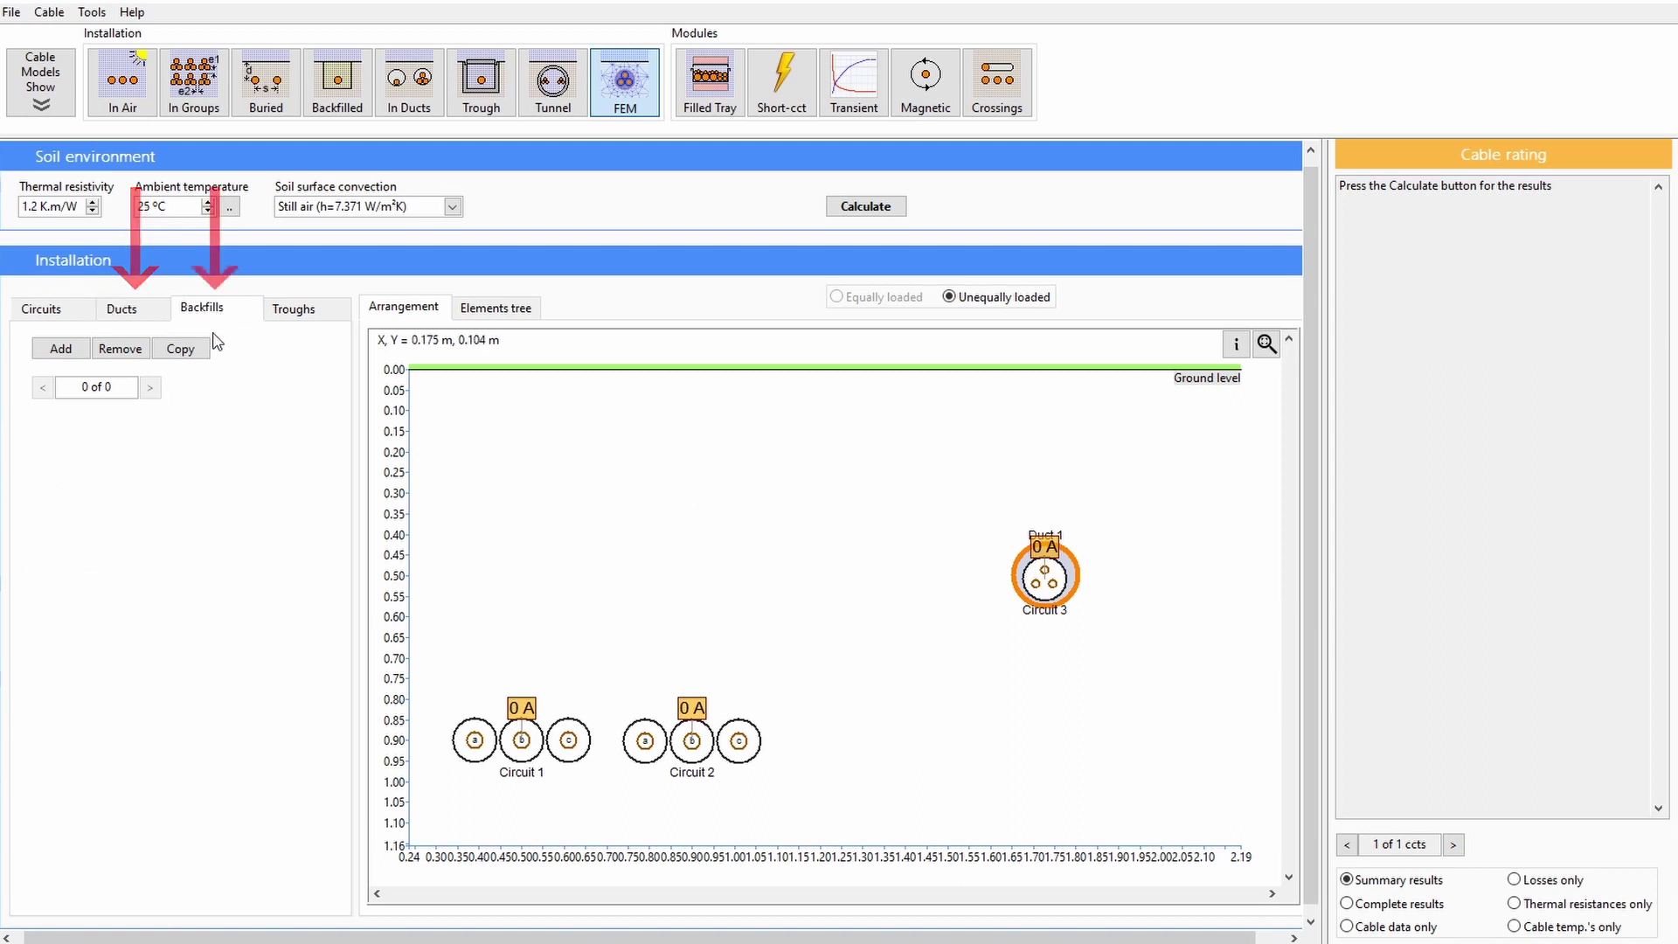
left_click(59, 348)
left_click_drag(806, 600, 526, 677)
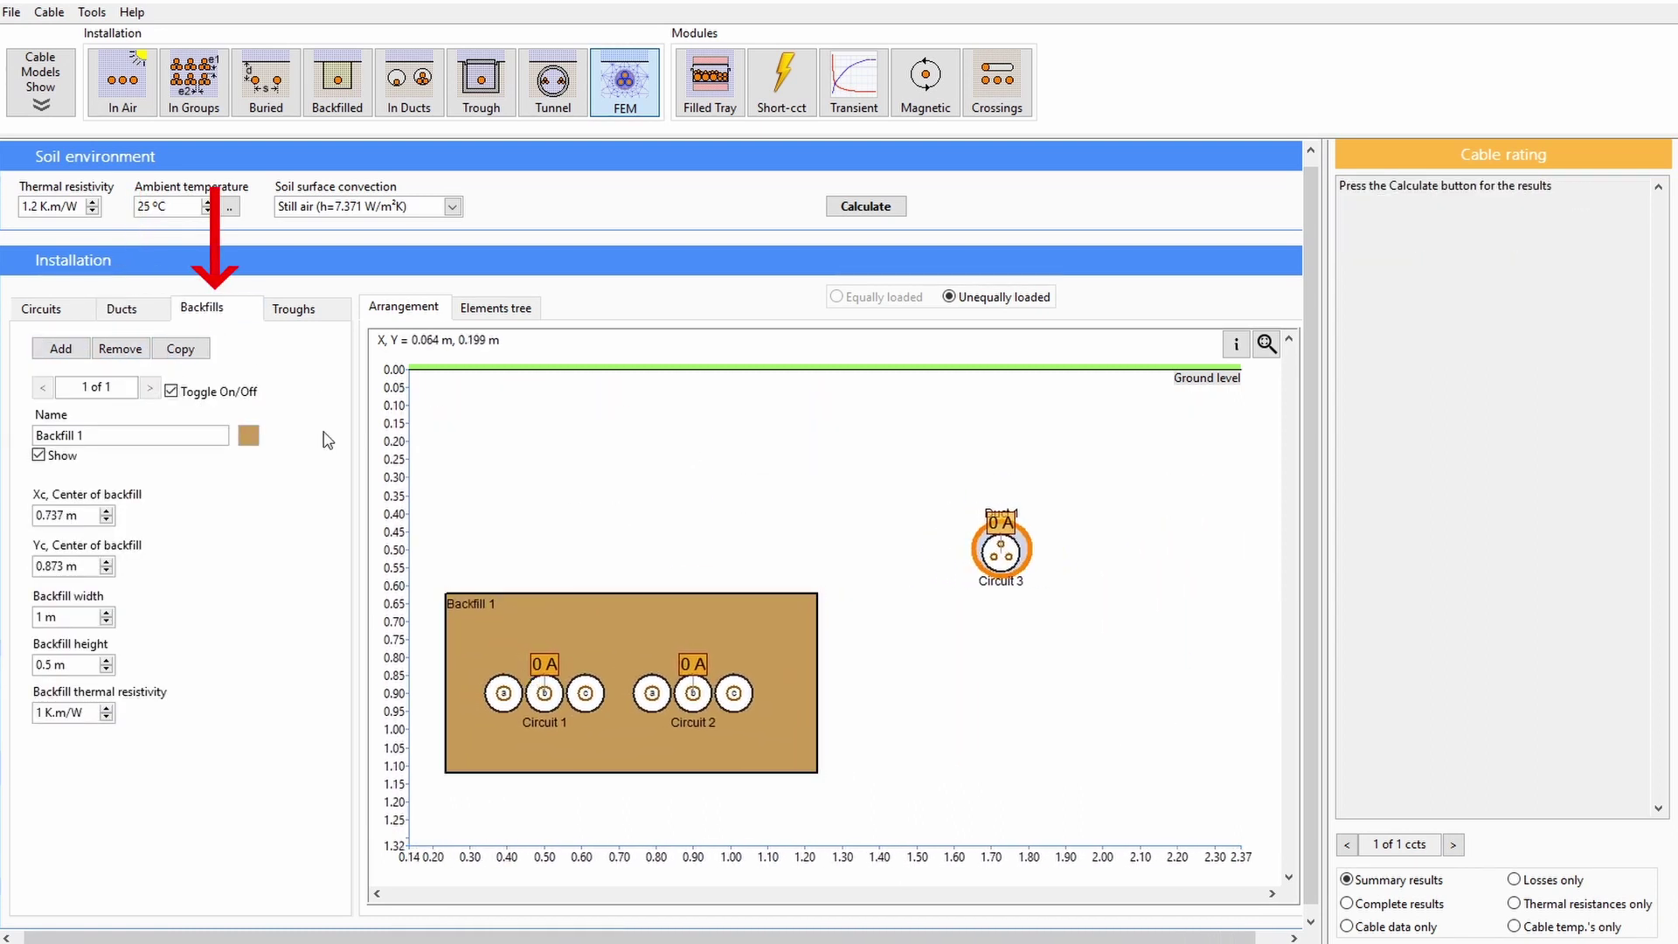
Stack Backfill 2 directly above Backfill 1, stretched up to ground level.
left_click(60, 348)
left_click_drag(997, 465, 595, 412)
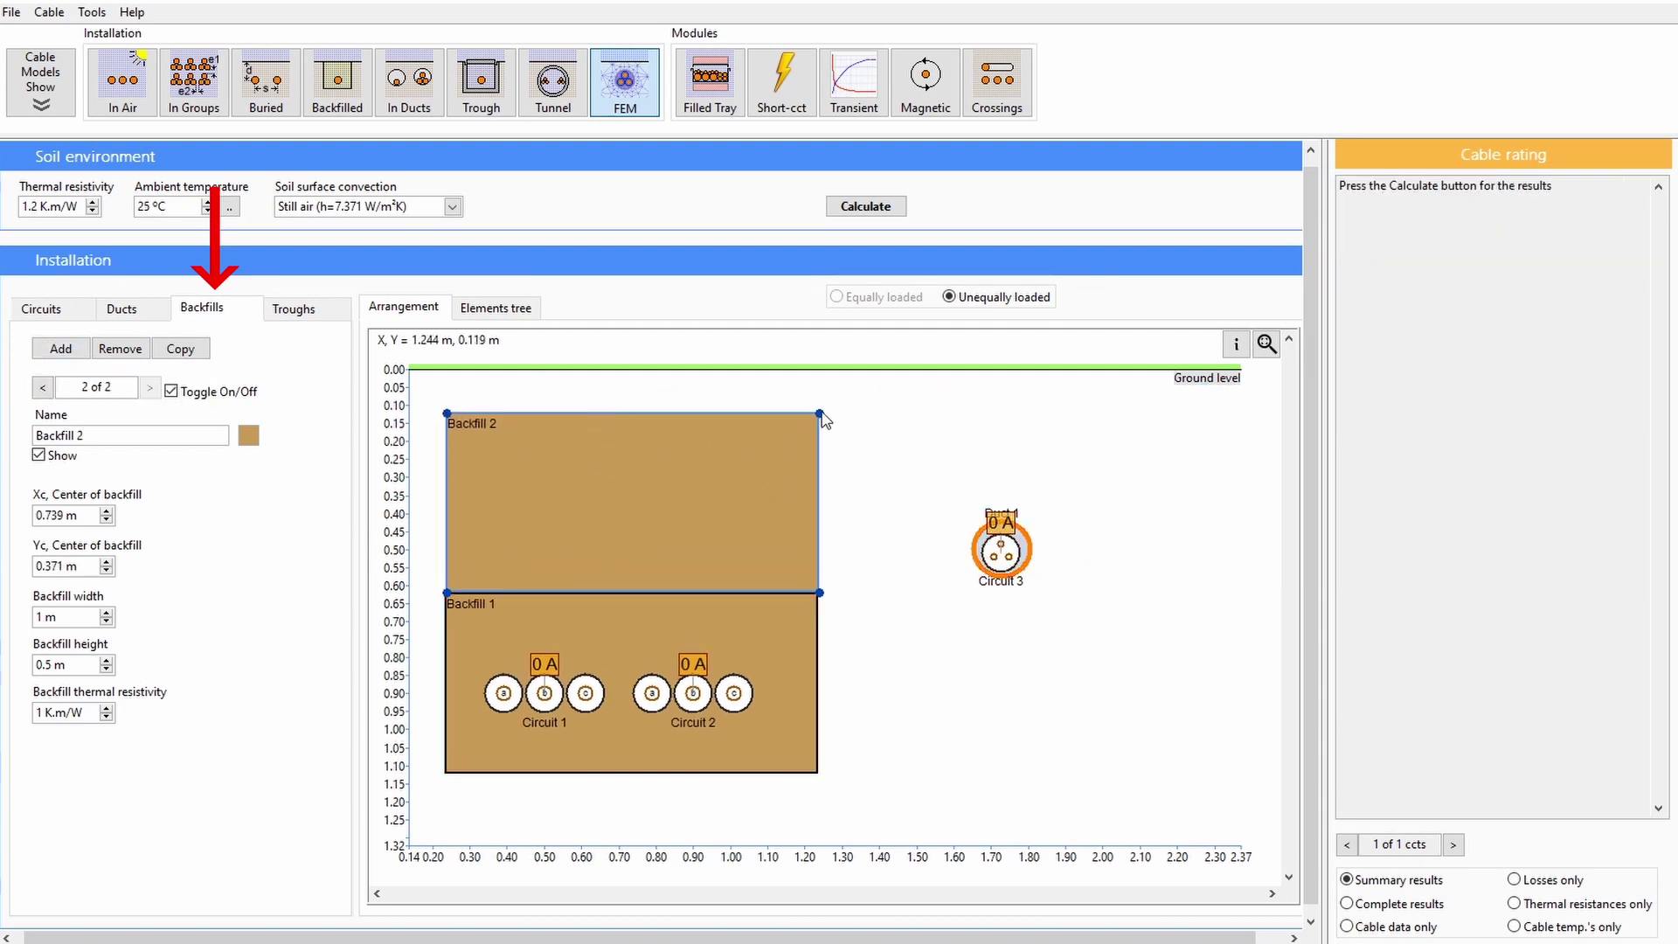
left_click_drag(821, 414, 822, 376)
left_click(883, 414)
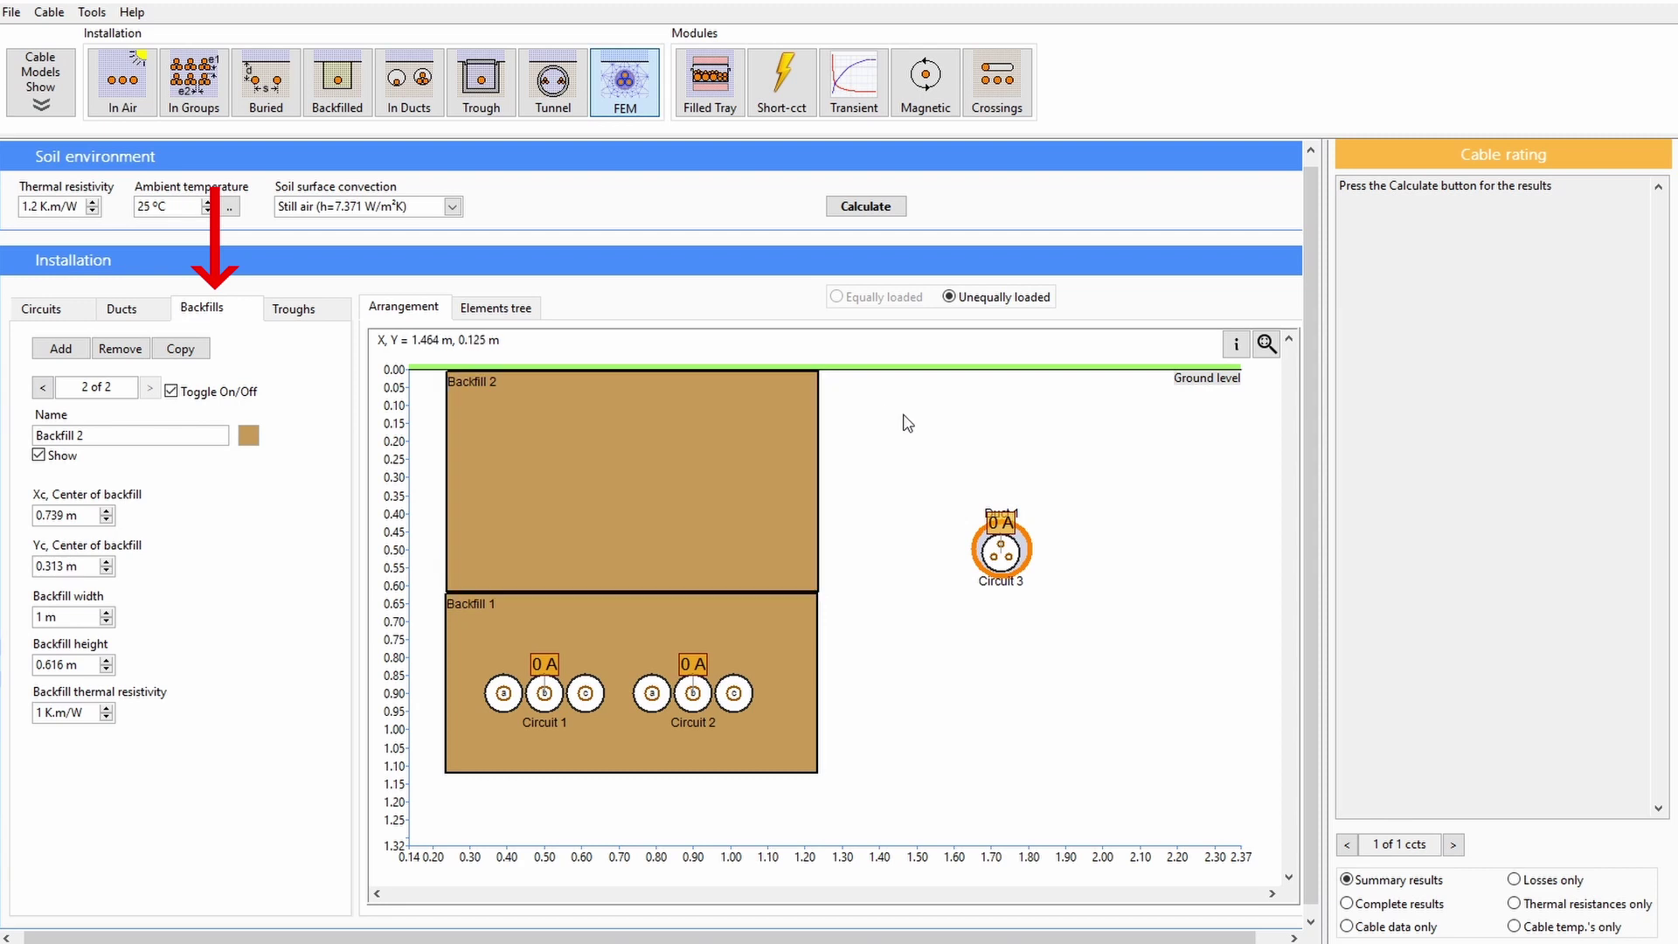
Add a shrunken Trough 1 around Duct 1, raised to ground with Circuit 3 at X 1.83, Y 0.29 m.
left_click(291, 308)
left_click(79, 352)
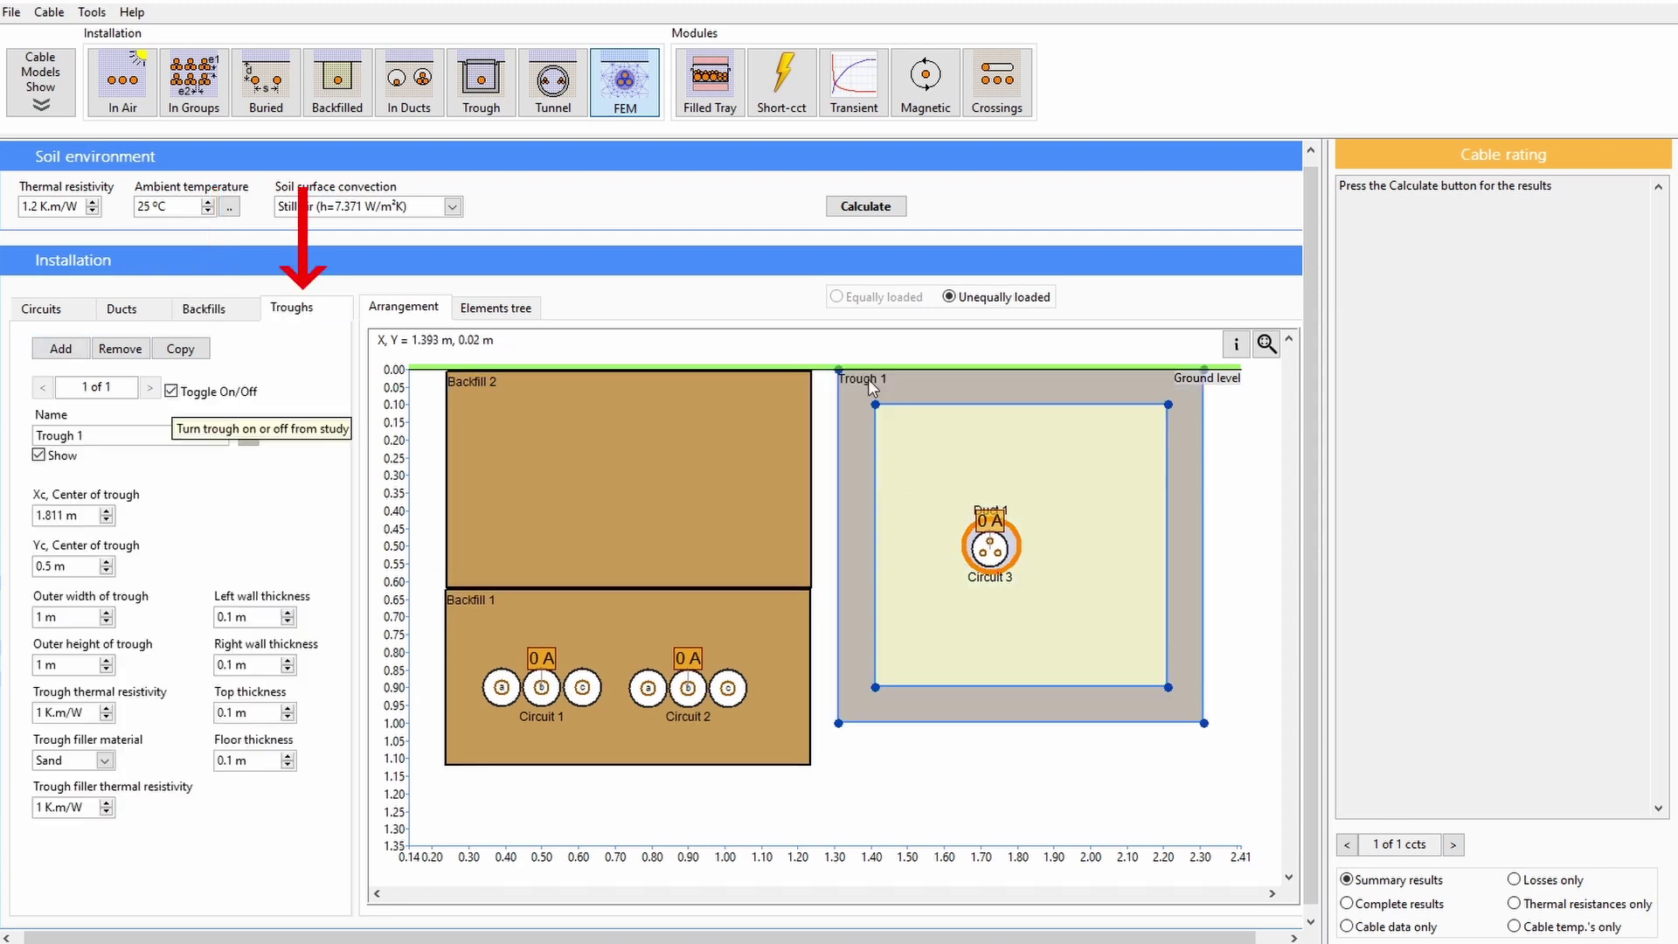
left_click_drag(838, 370, 832, 454)
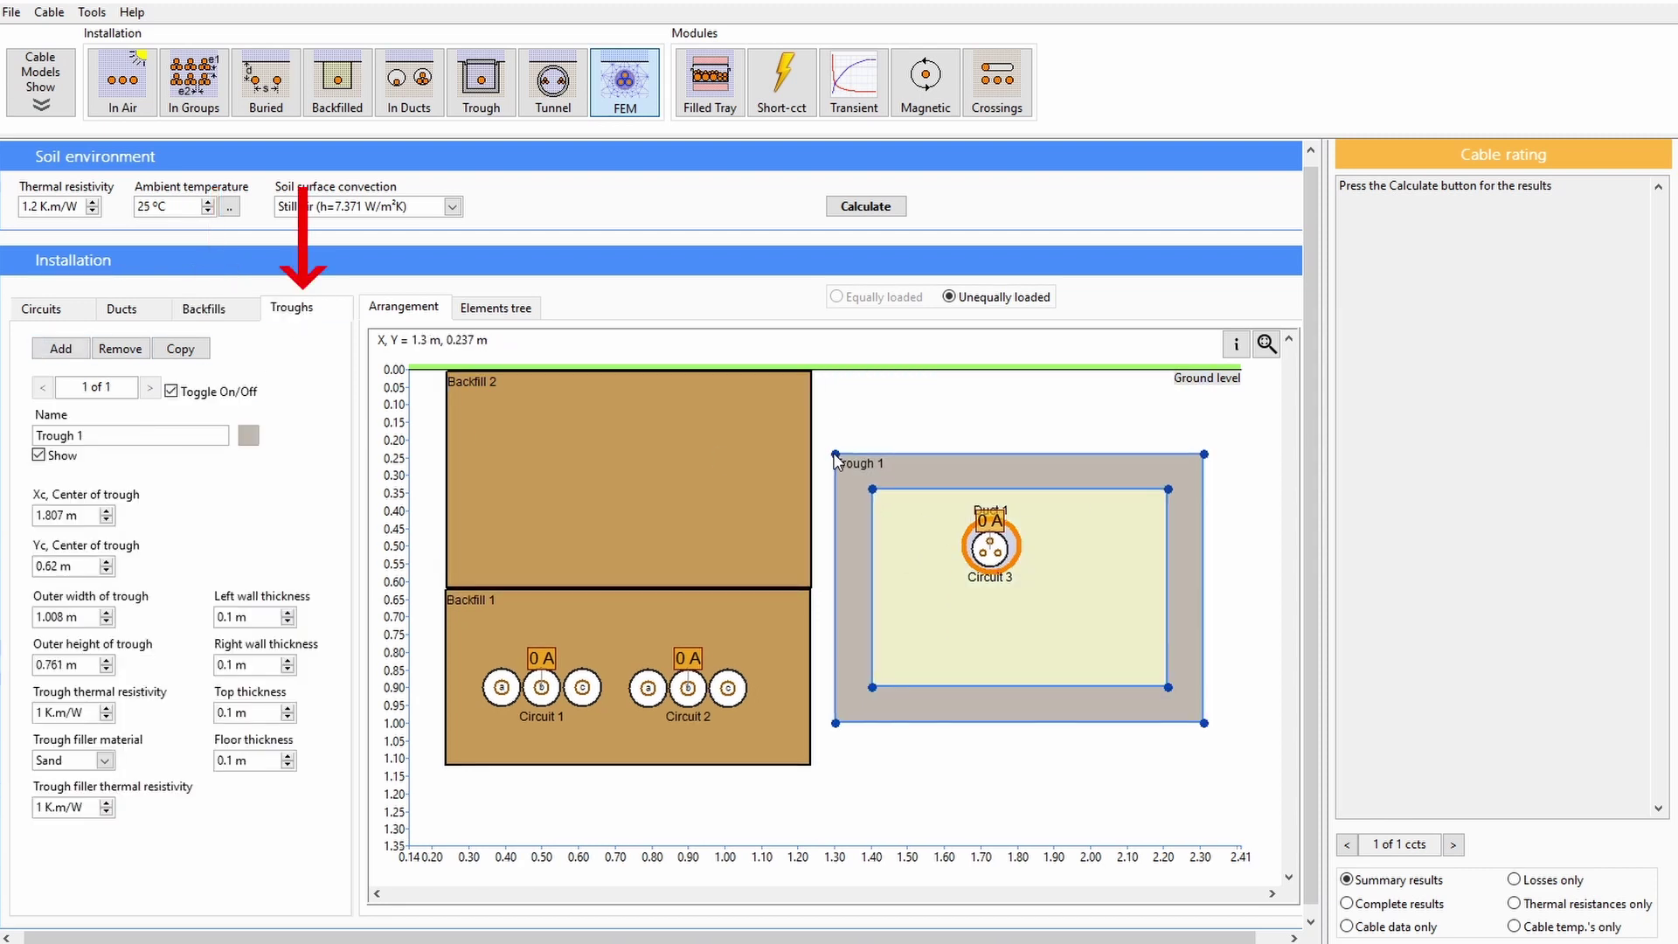
left_click_drag(1204, 723, 1149, 650)
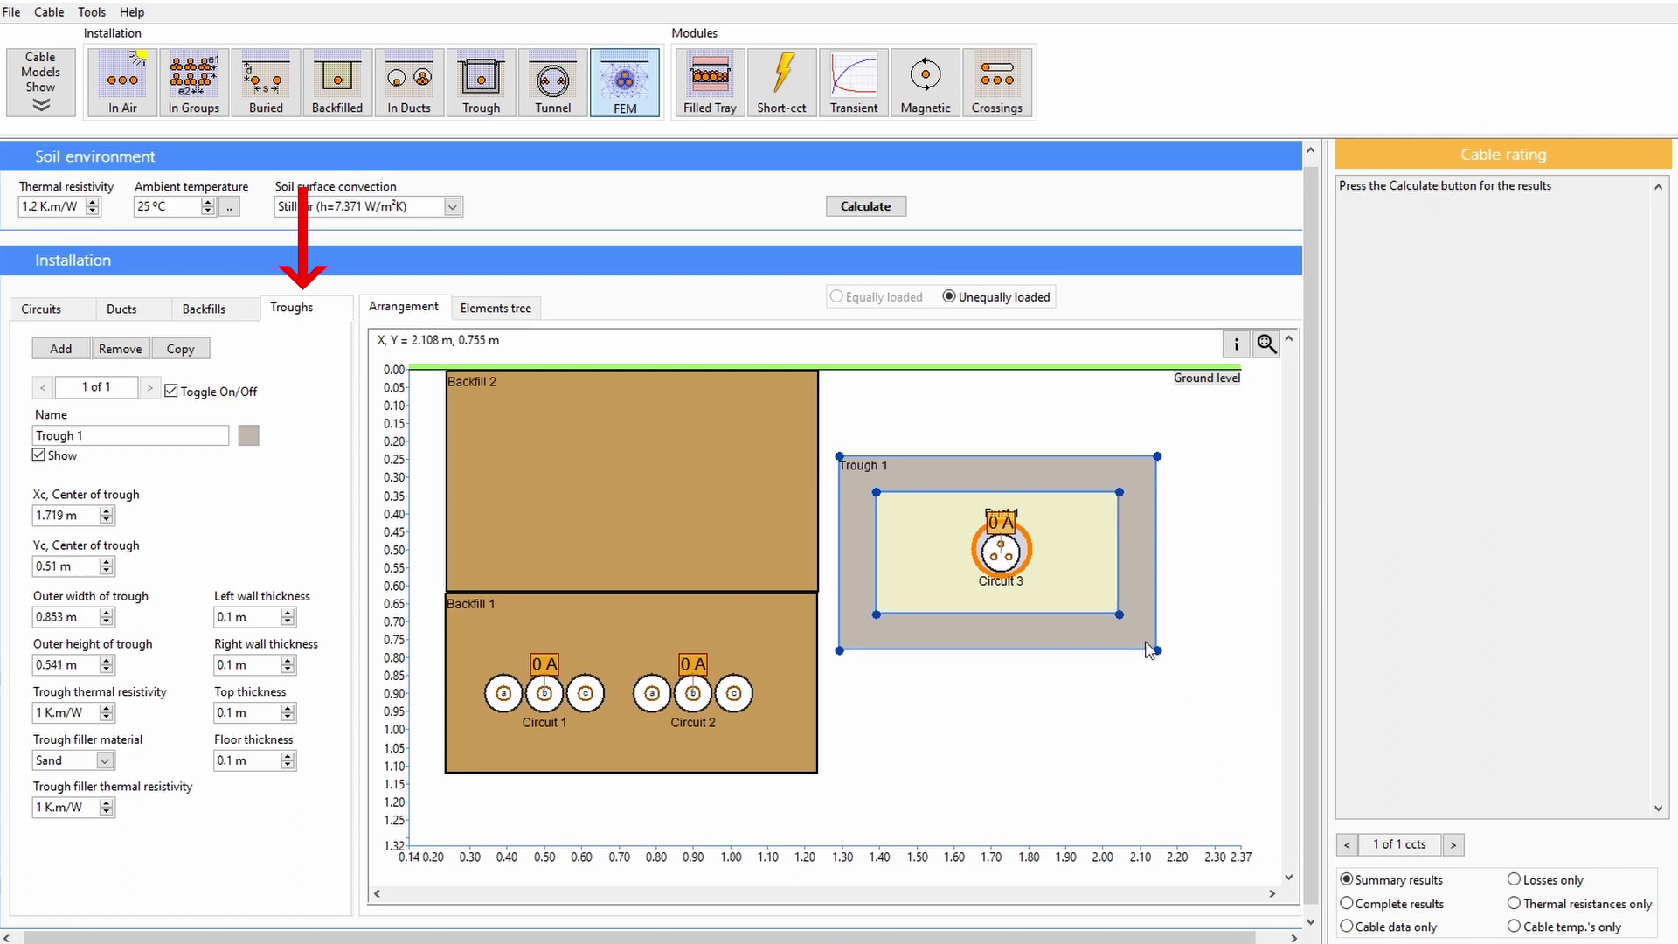
left_click_drag(1001, 553, 873, 704)
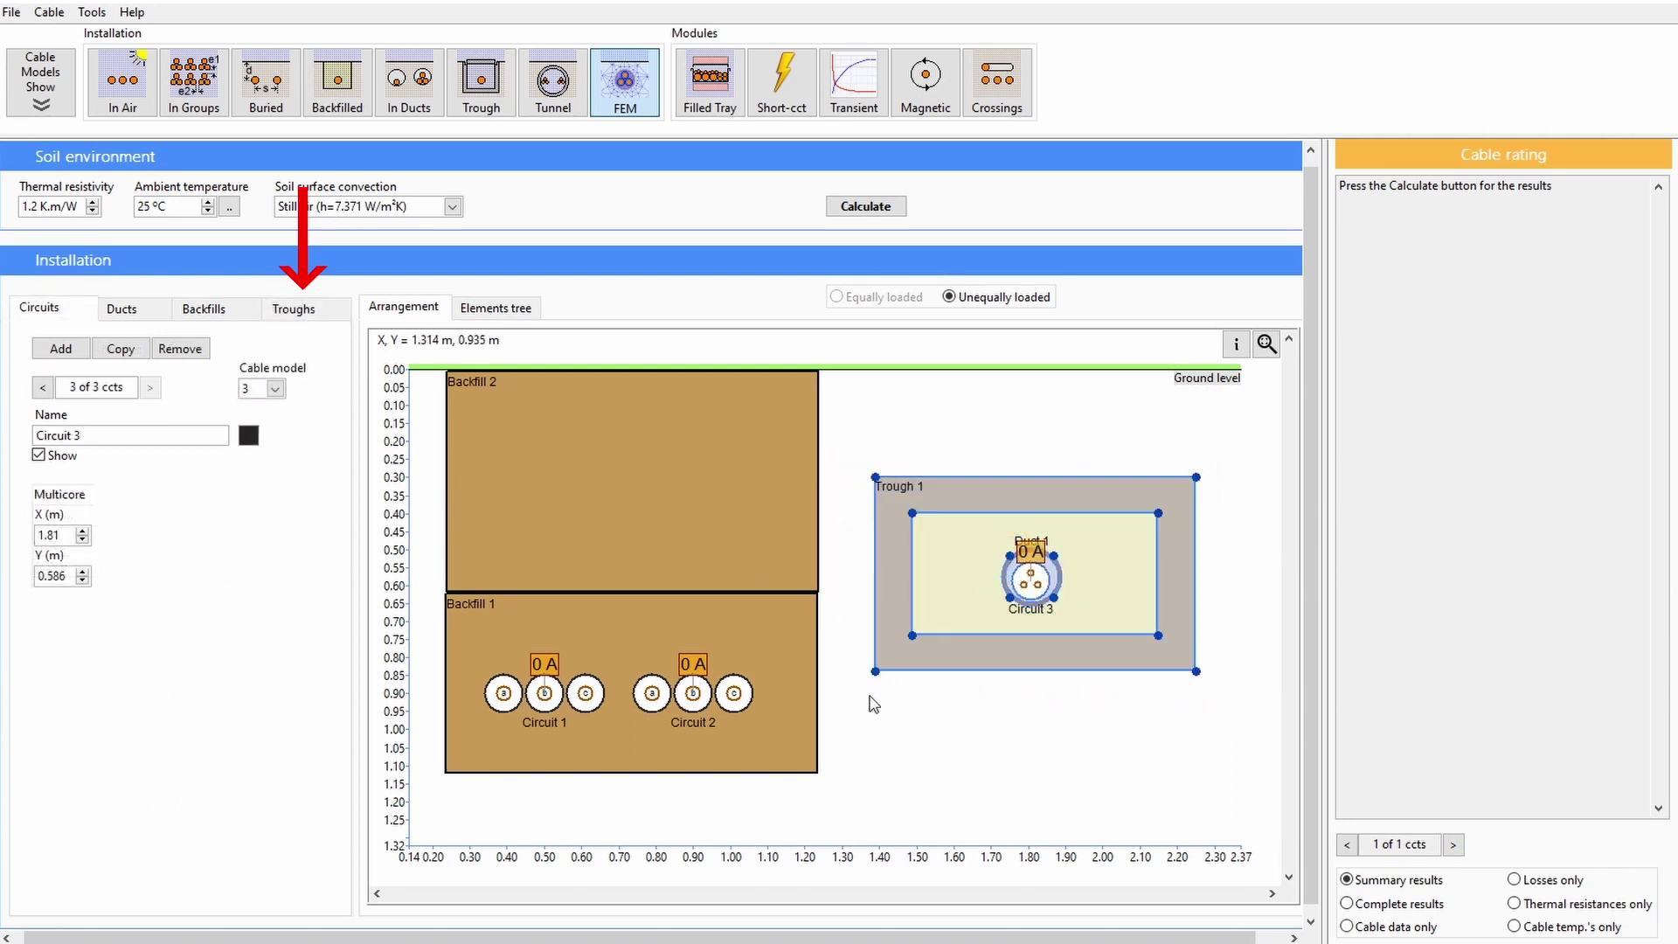
left_click_drag(1100, 497, 1106, 399)
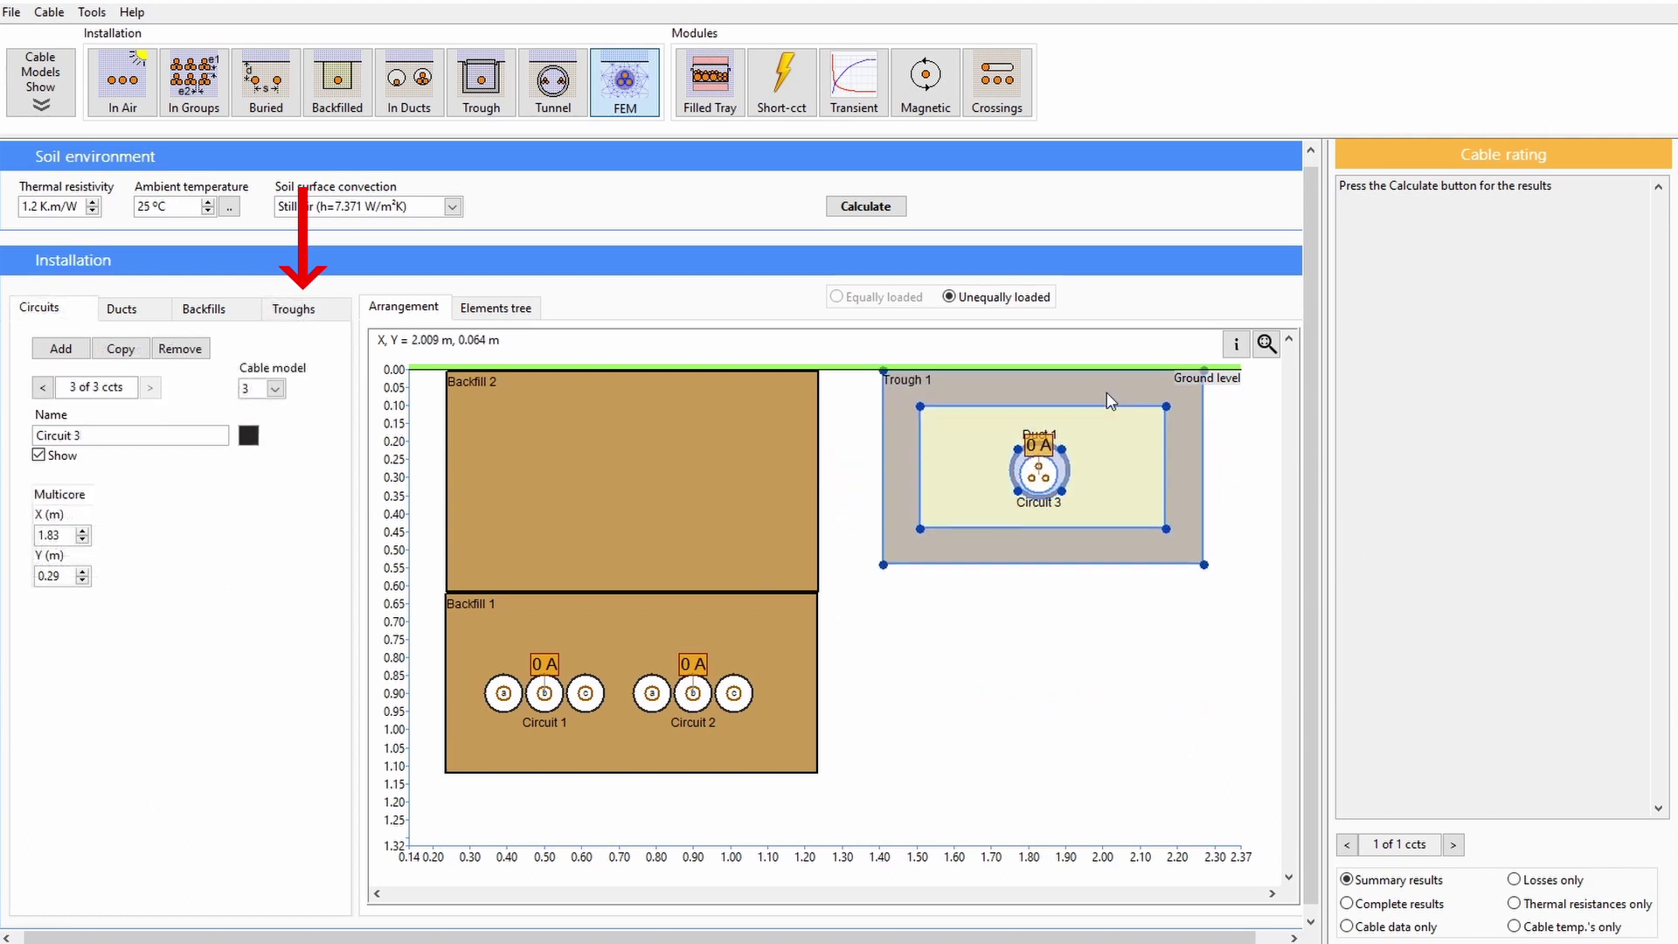
left_click(1112, 681)
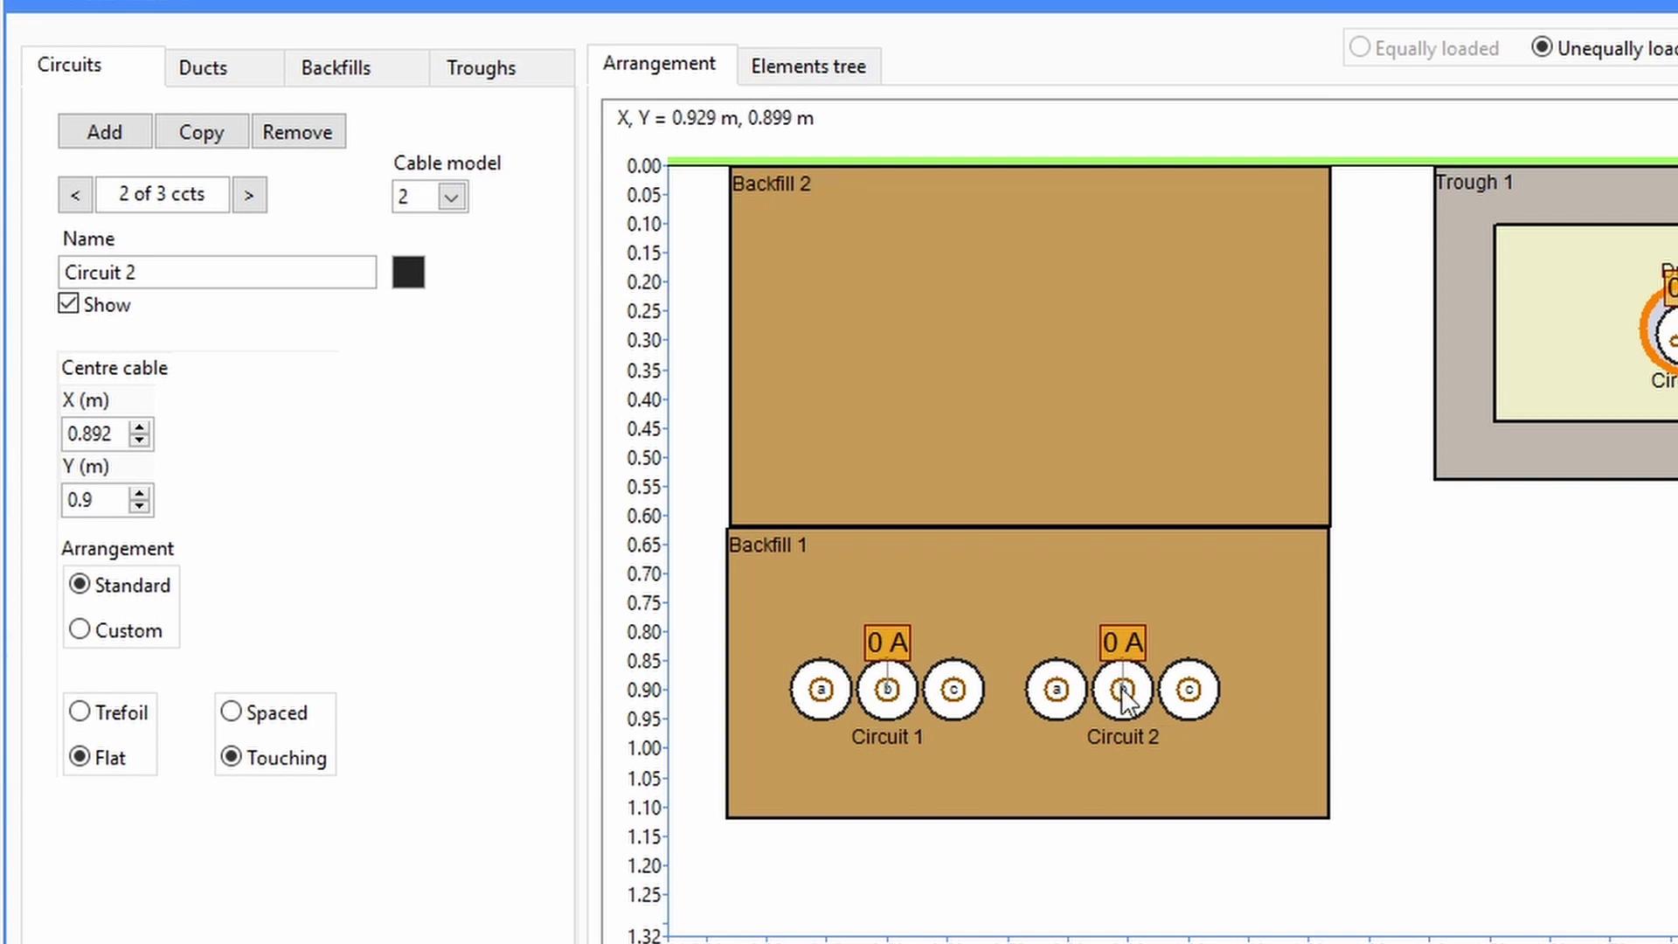
Nudge Circuit 2 within the backfill and align Backfill 2's top edge with ground level.
mouse_move(1140, 686)
left_mouse_down()
mouse_move(1134, 583)
mouse_move(1136, 688)
left_mouse_up()
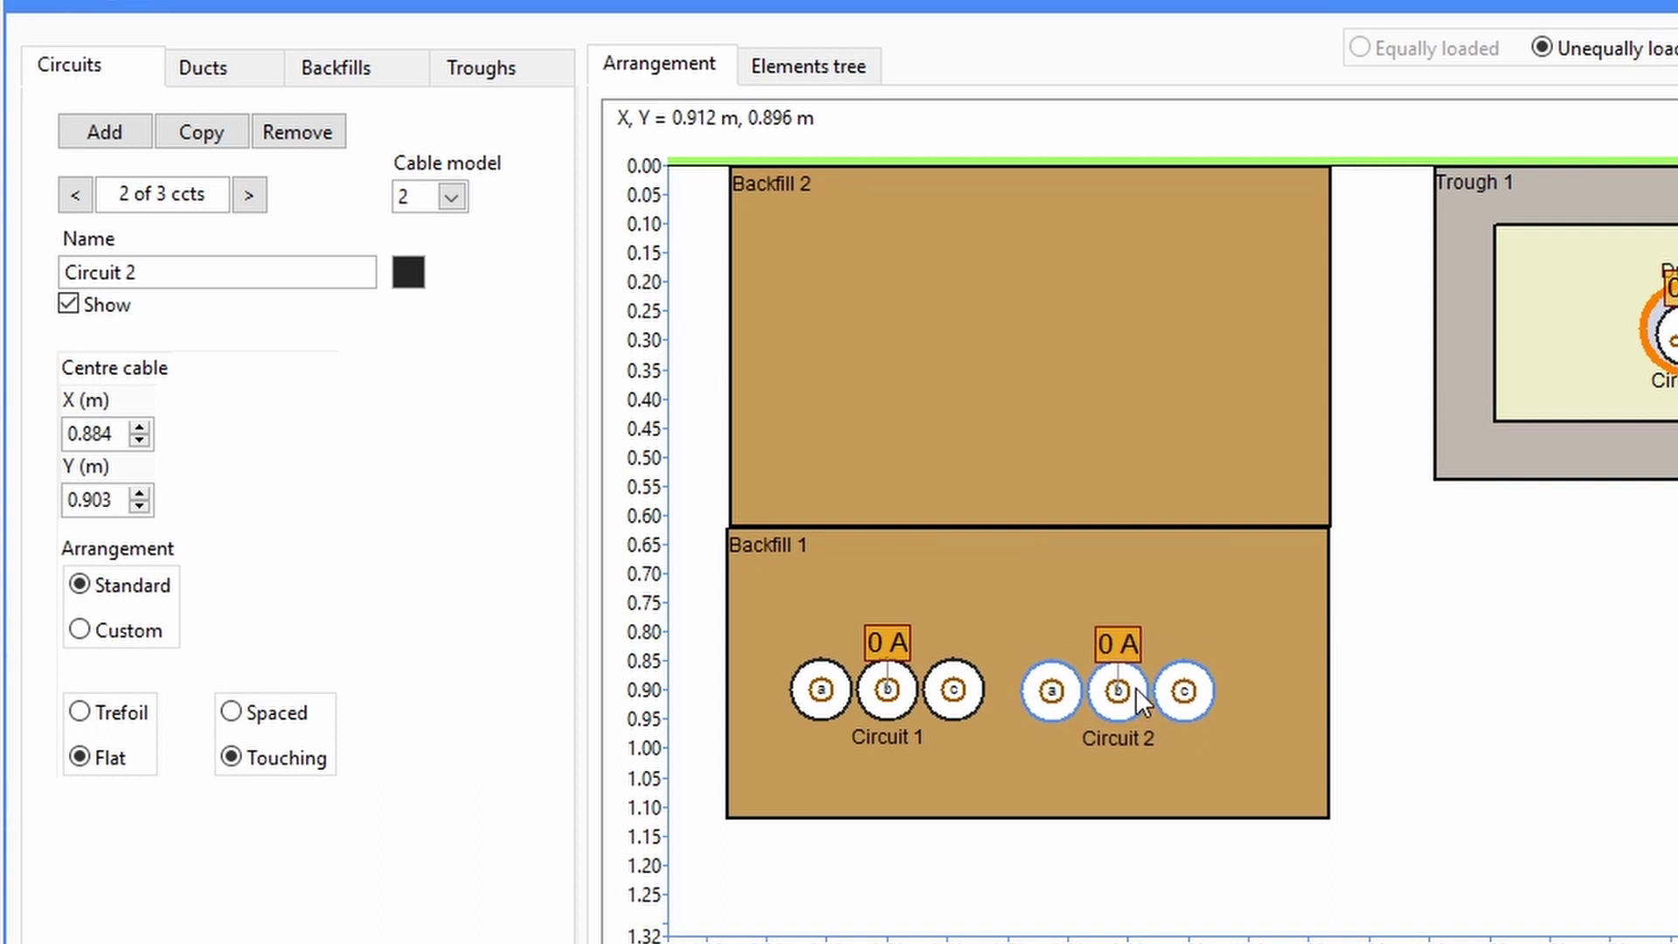
left_click(1146, 376)
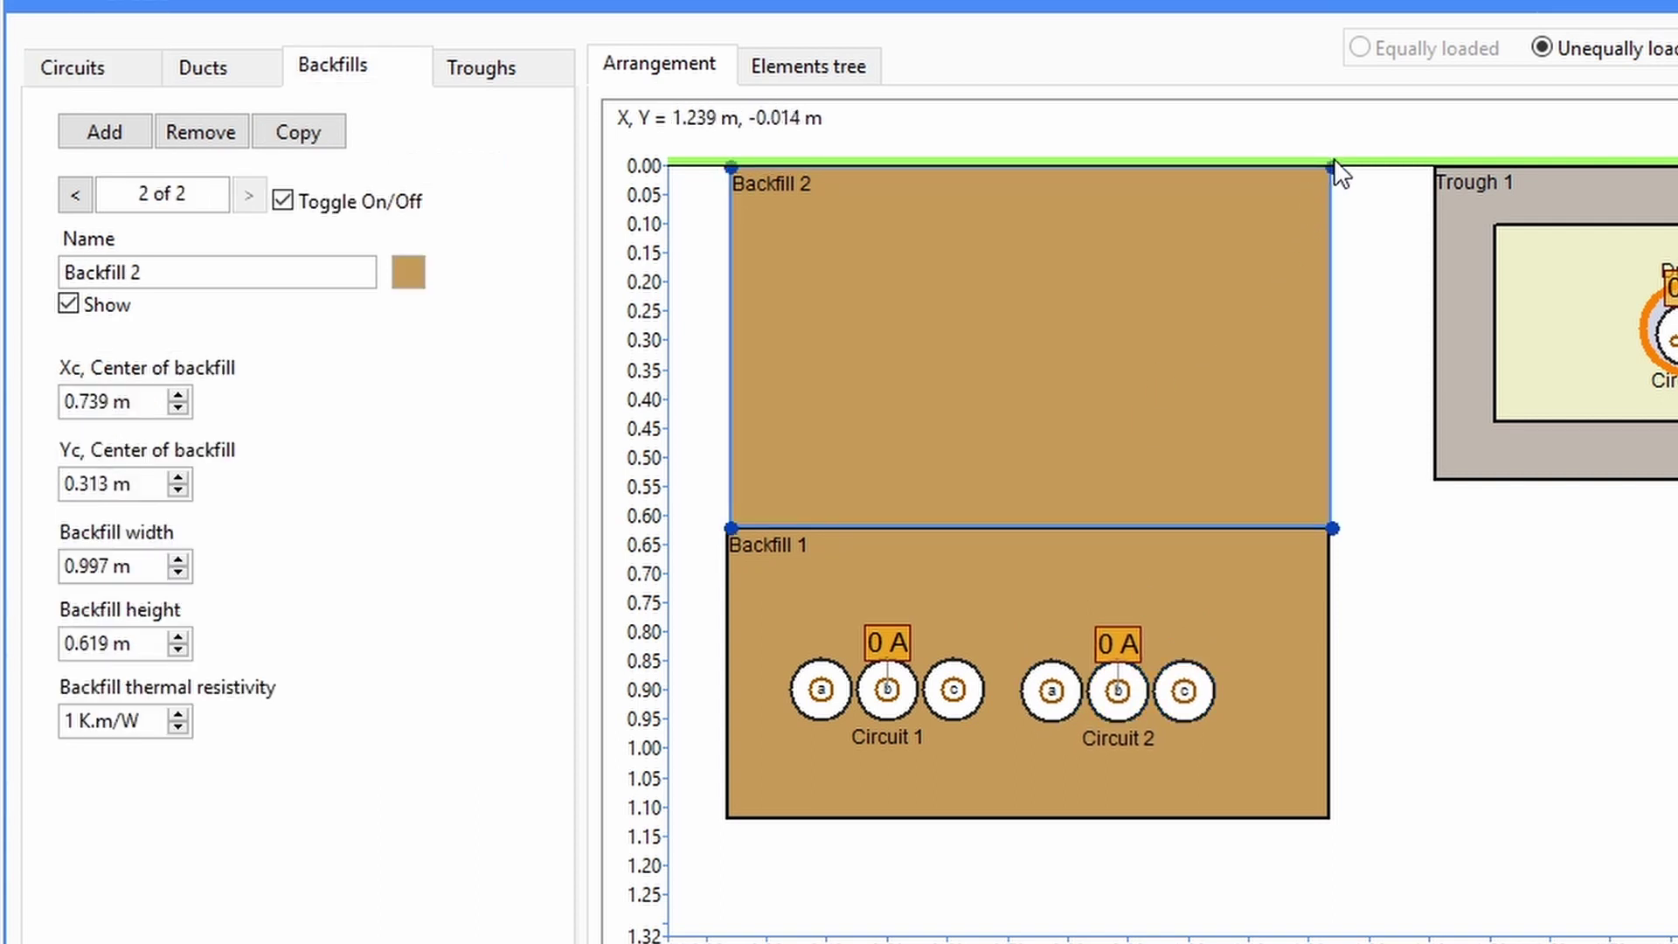
mouse_move(1332, 168)
left_mouse_down()
mouse_move(1333, 269)
mouse_move(1333, 168)
left_mouse_up()
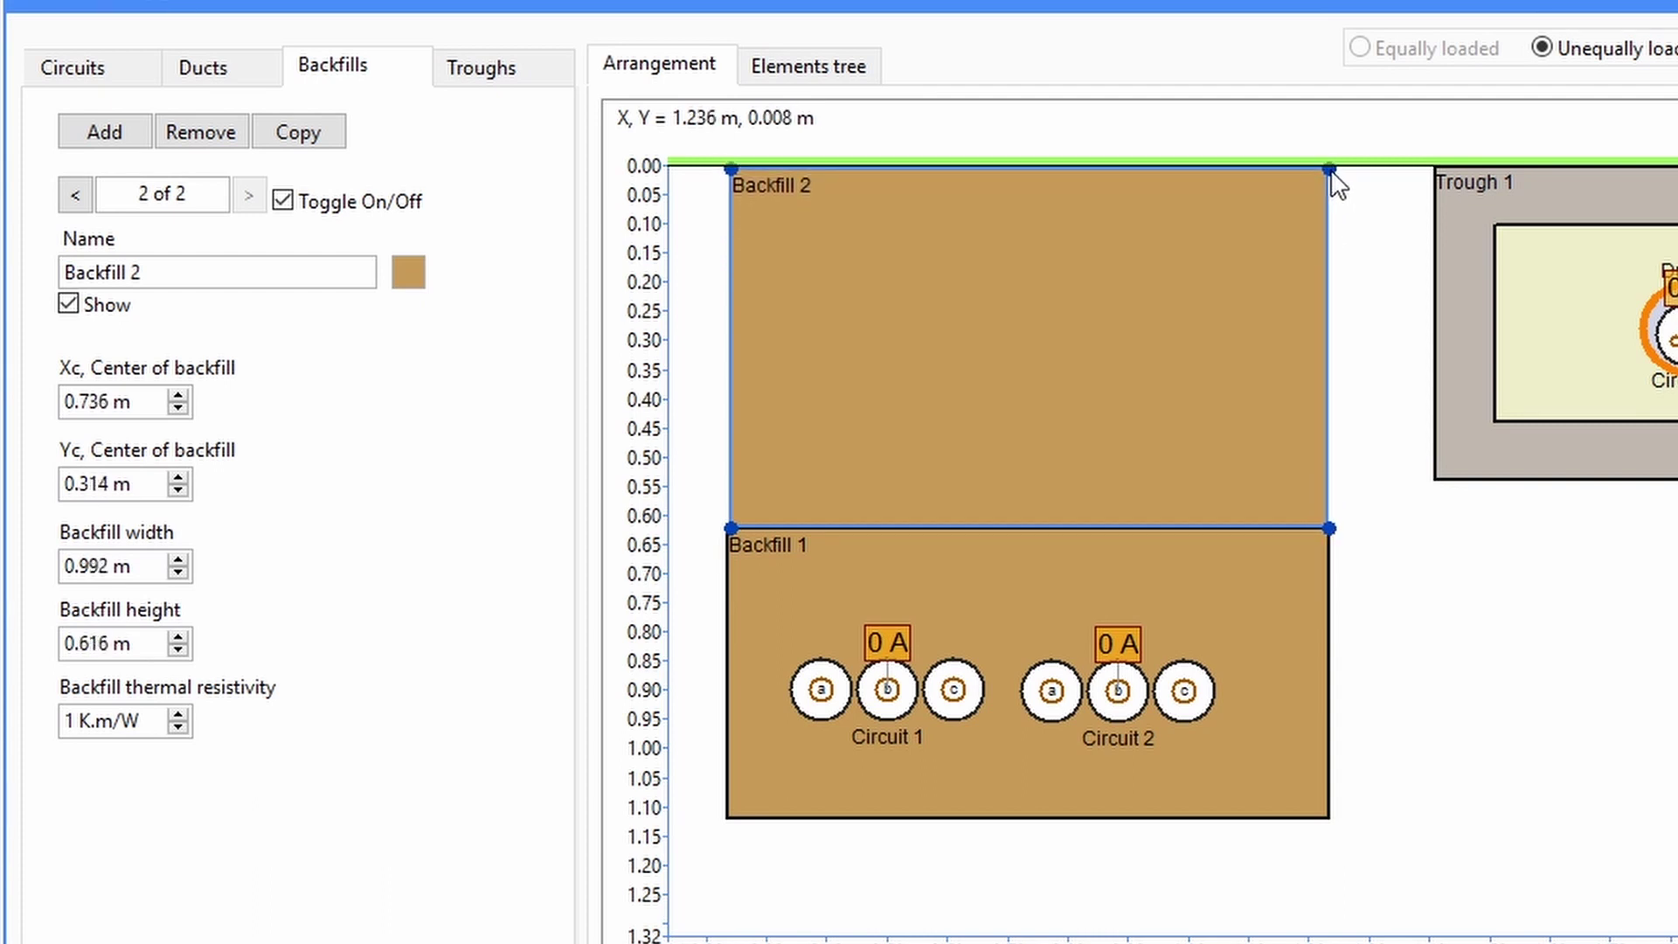
Reposition Duct 1 around Circuit 3 and resize Trough 1 to 0.834 m by 0.581 m.
left_click(1301, 332)
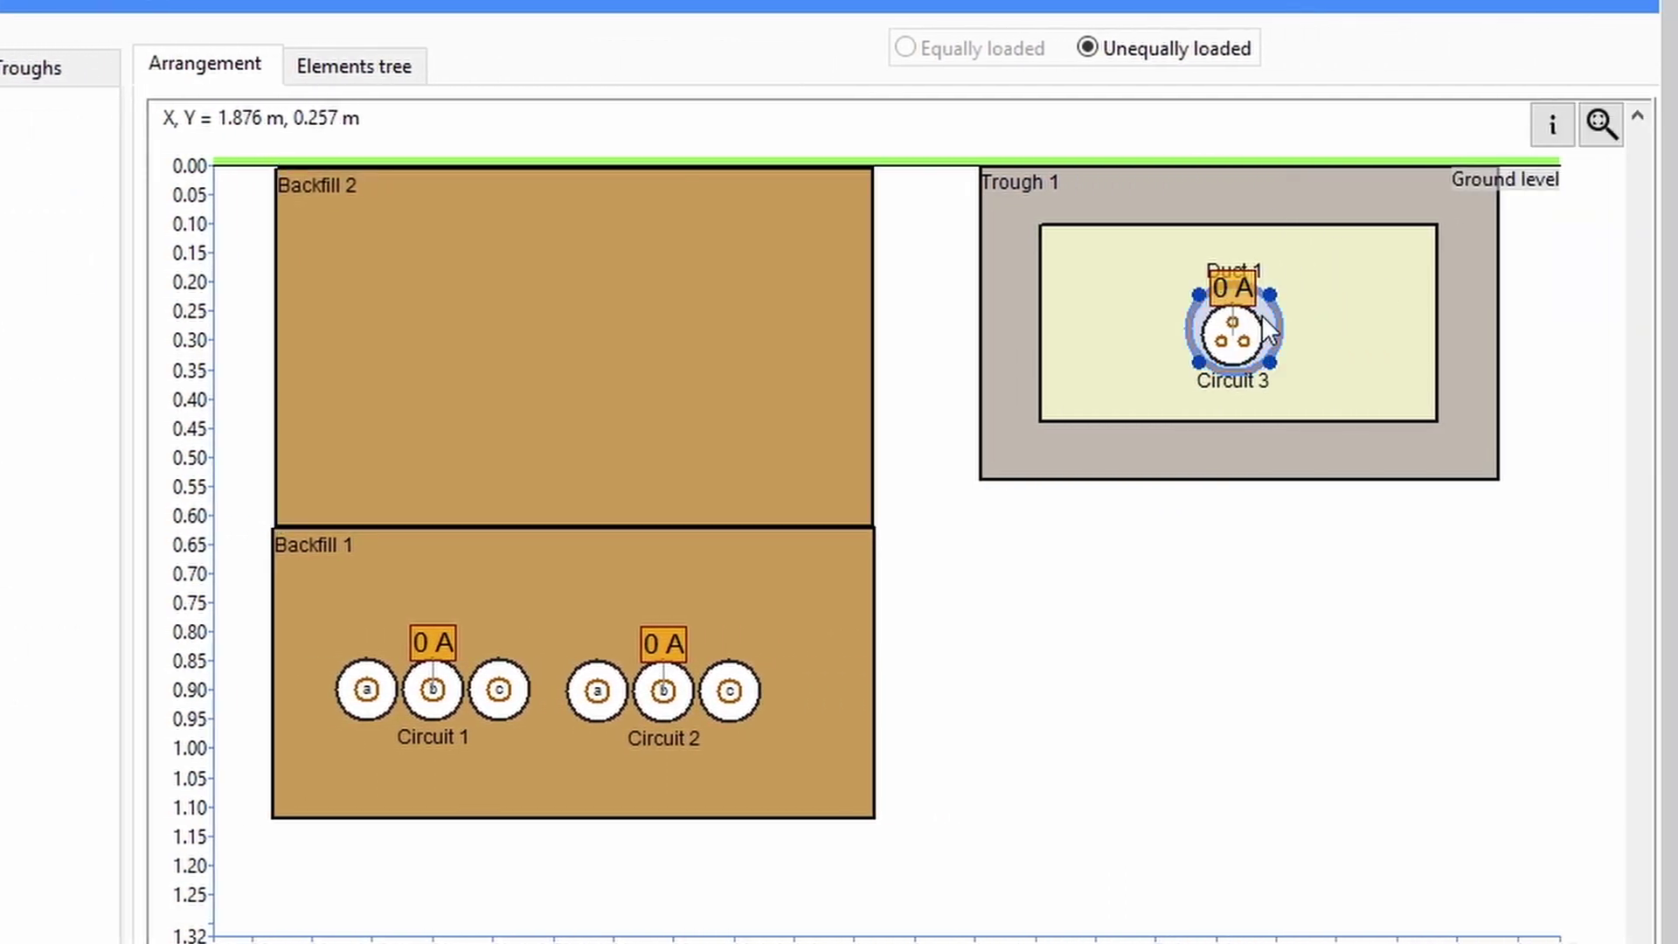
left_click_drag(1270, 331, 1193, 304)
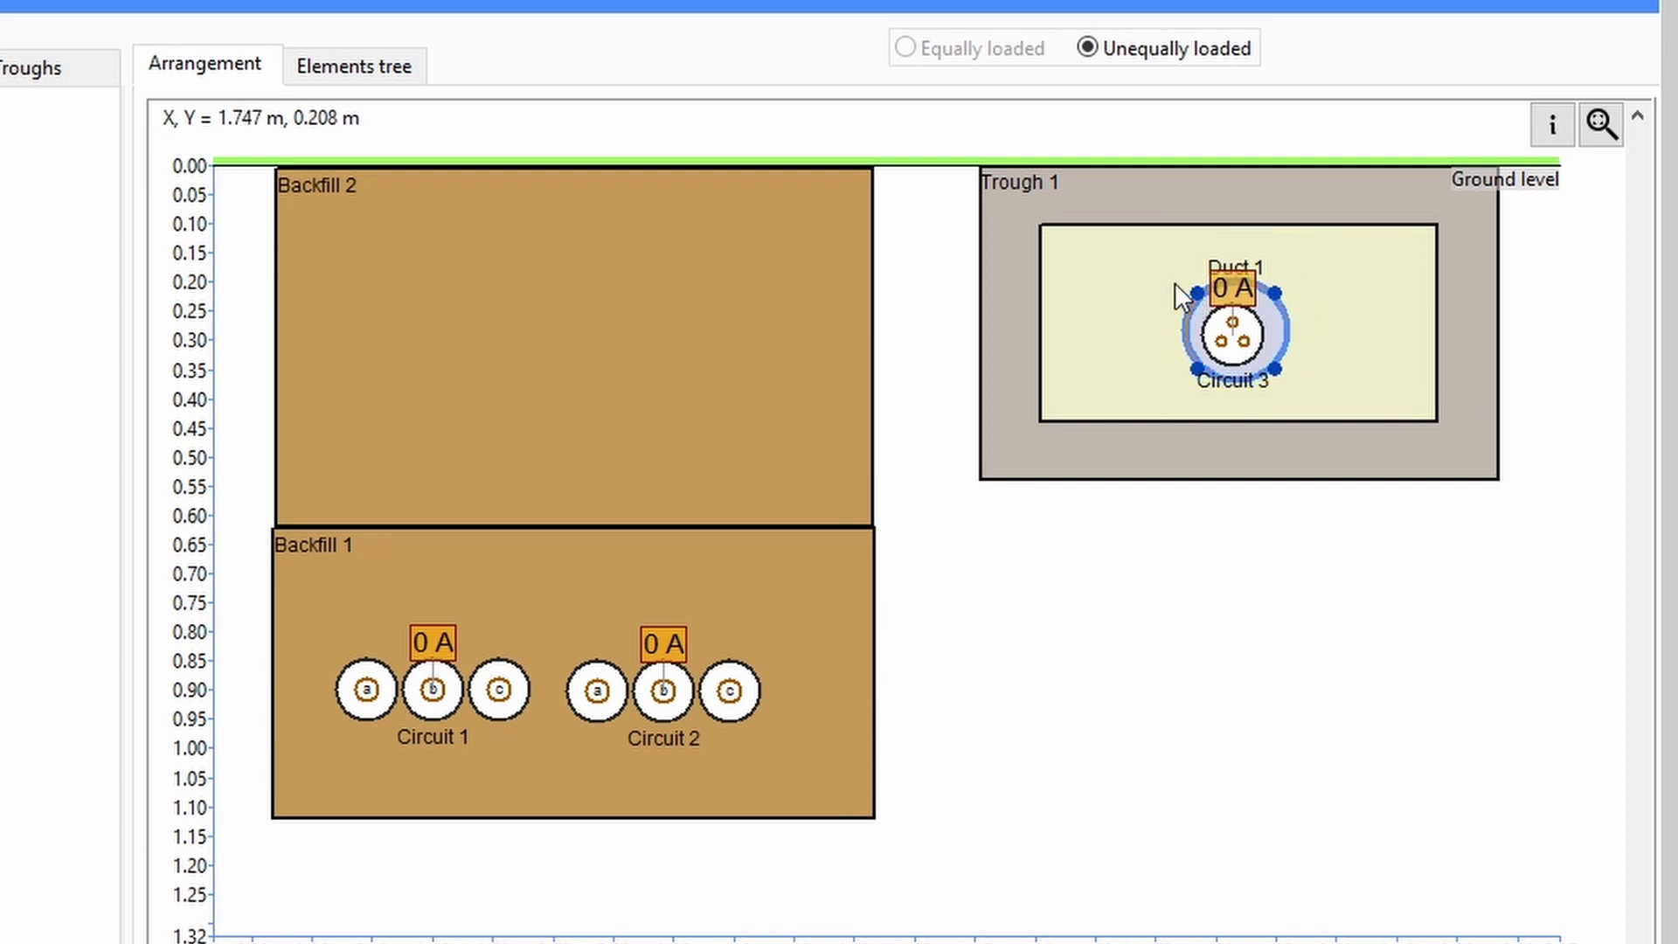
left_click(994, 224)
left_click_drag(1510, 472, 1484, 506)
mouse_move(1423, 448)
left_mouse_down()
mouse_move(1380, 407)
mouse_move(1417, 448)
left_mouse_up()
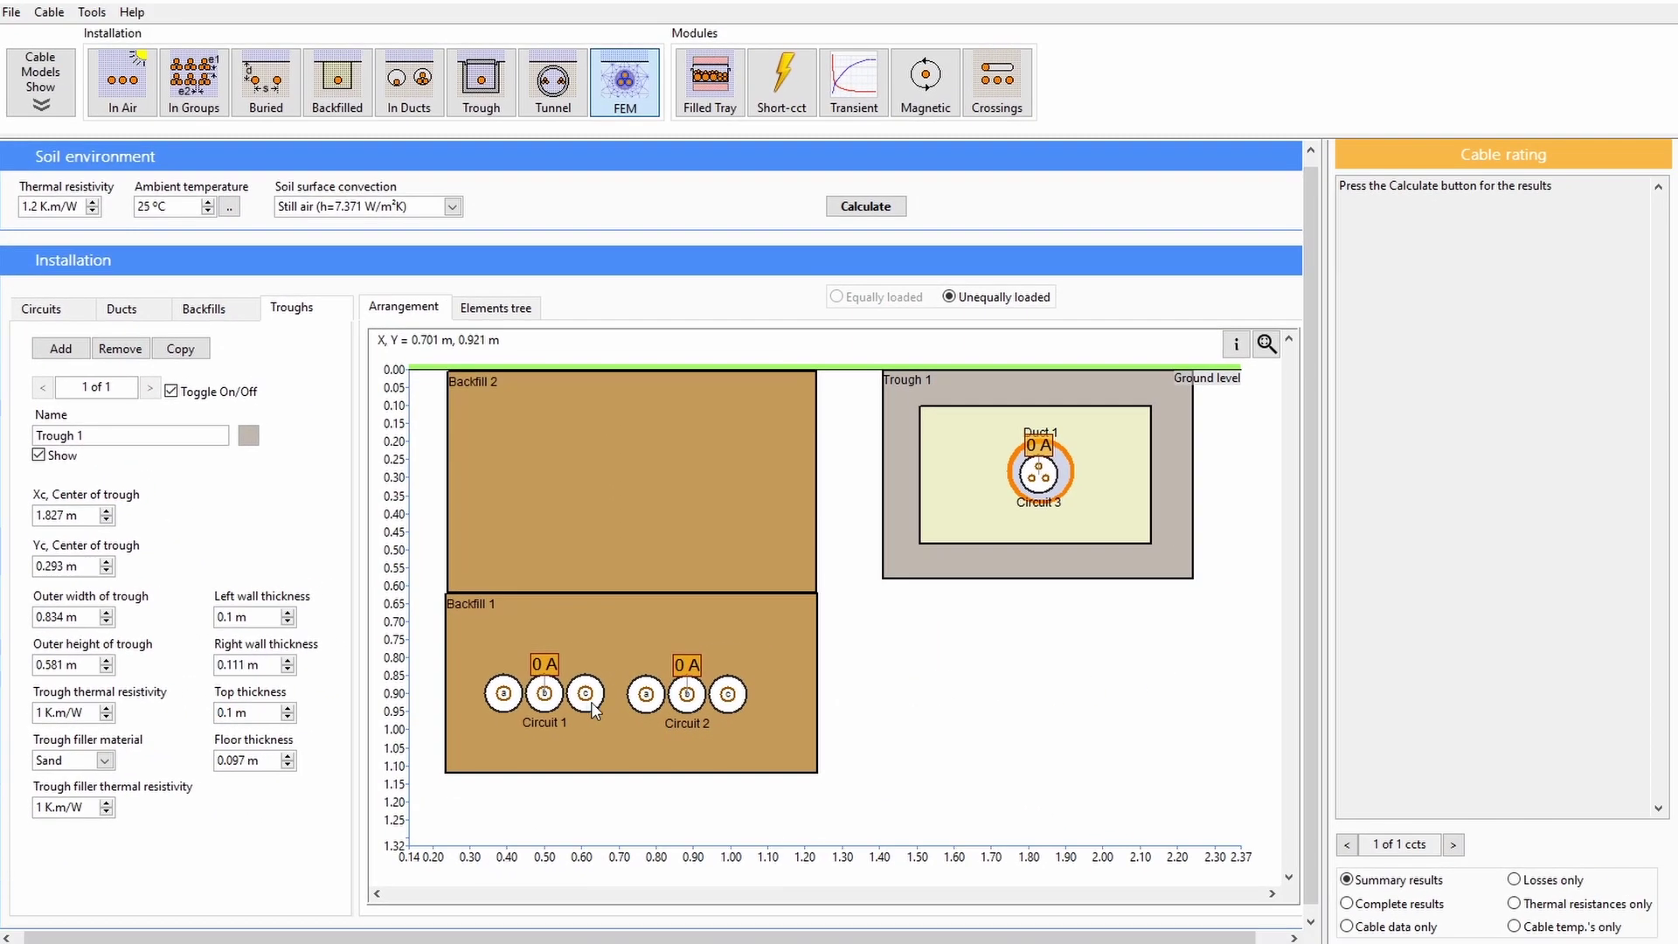
Rename Circuit 1 'Circuit Name', colour Backfill 2 green, and move Duct 1 to about 1.889 m.
left_click(593, 693)
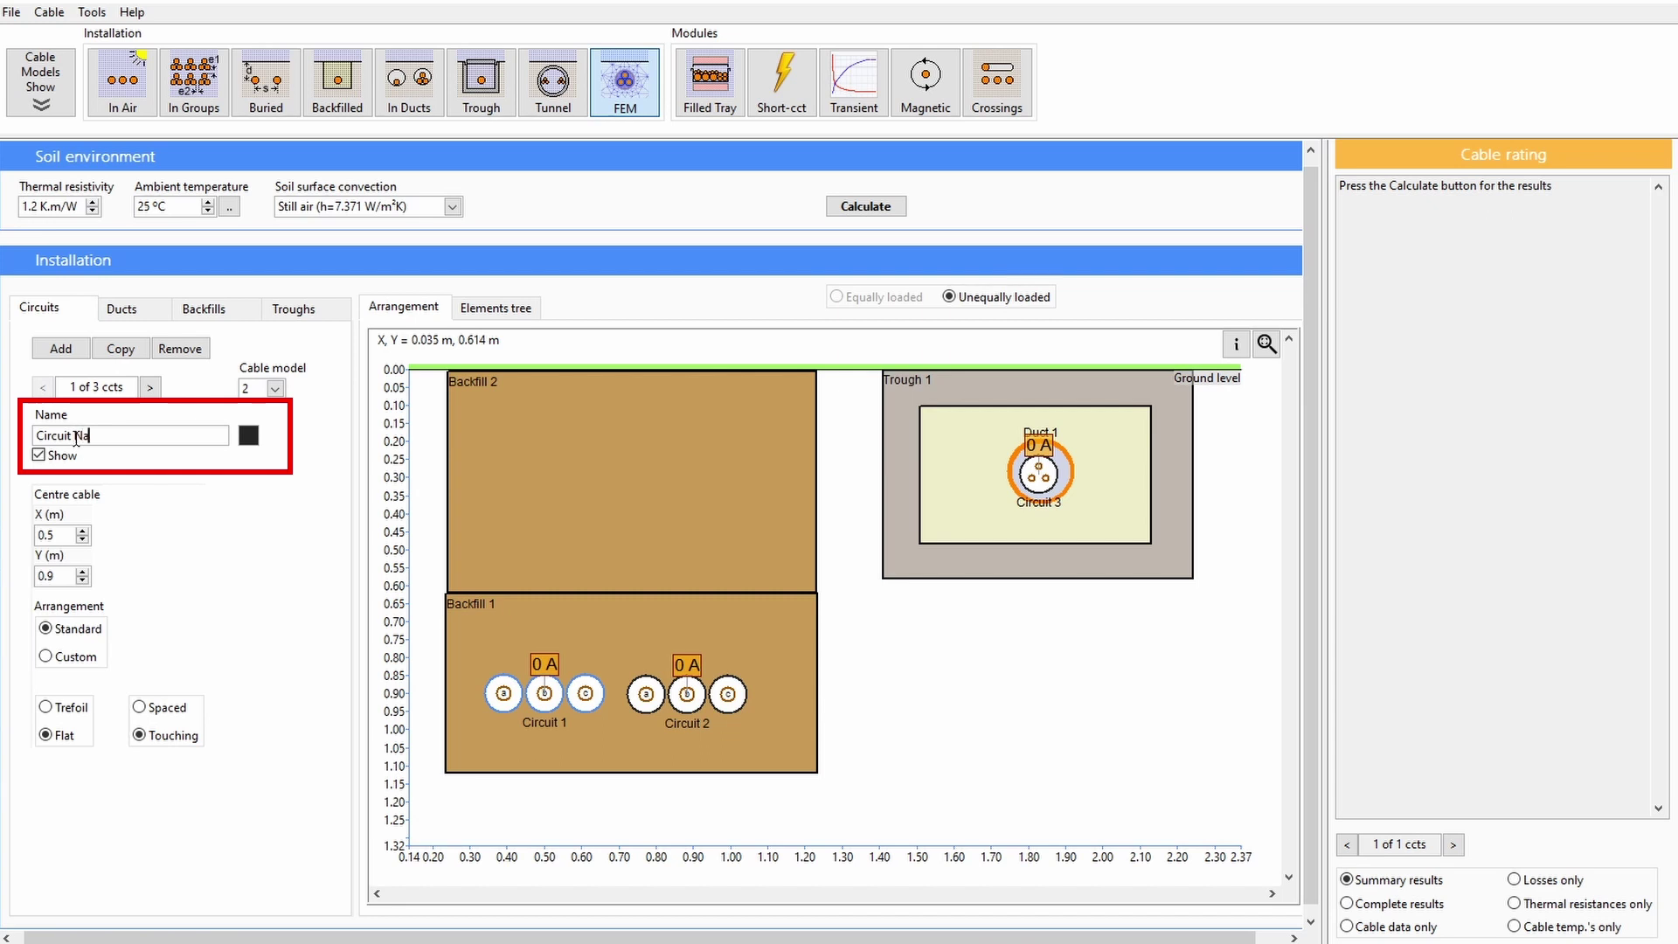
type("e")
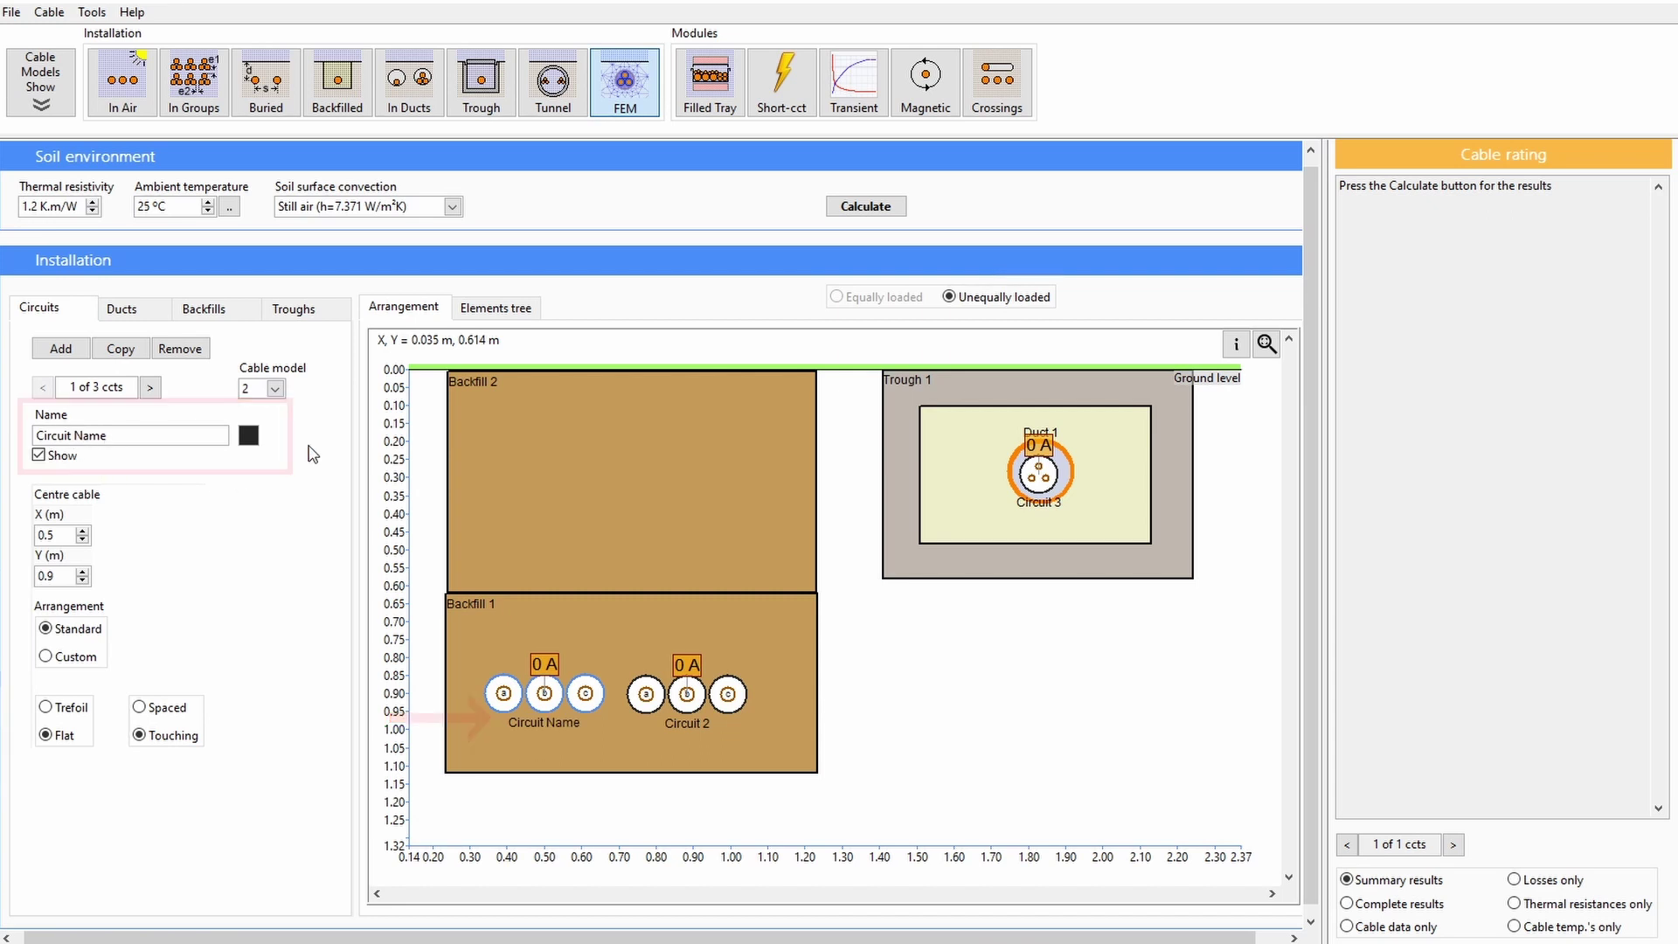
left_click(542, 448)
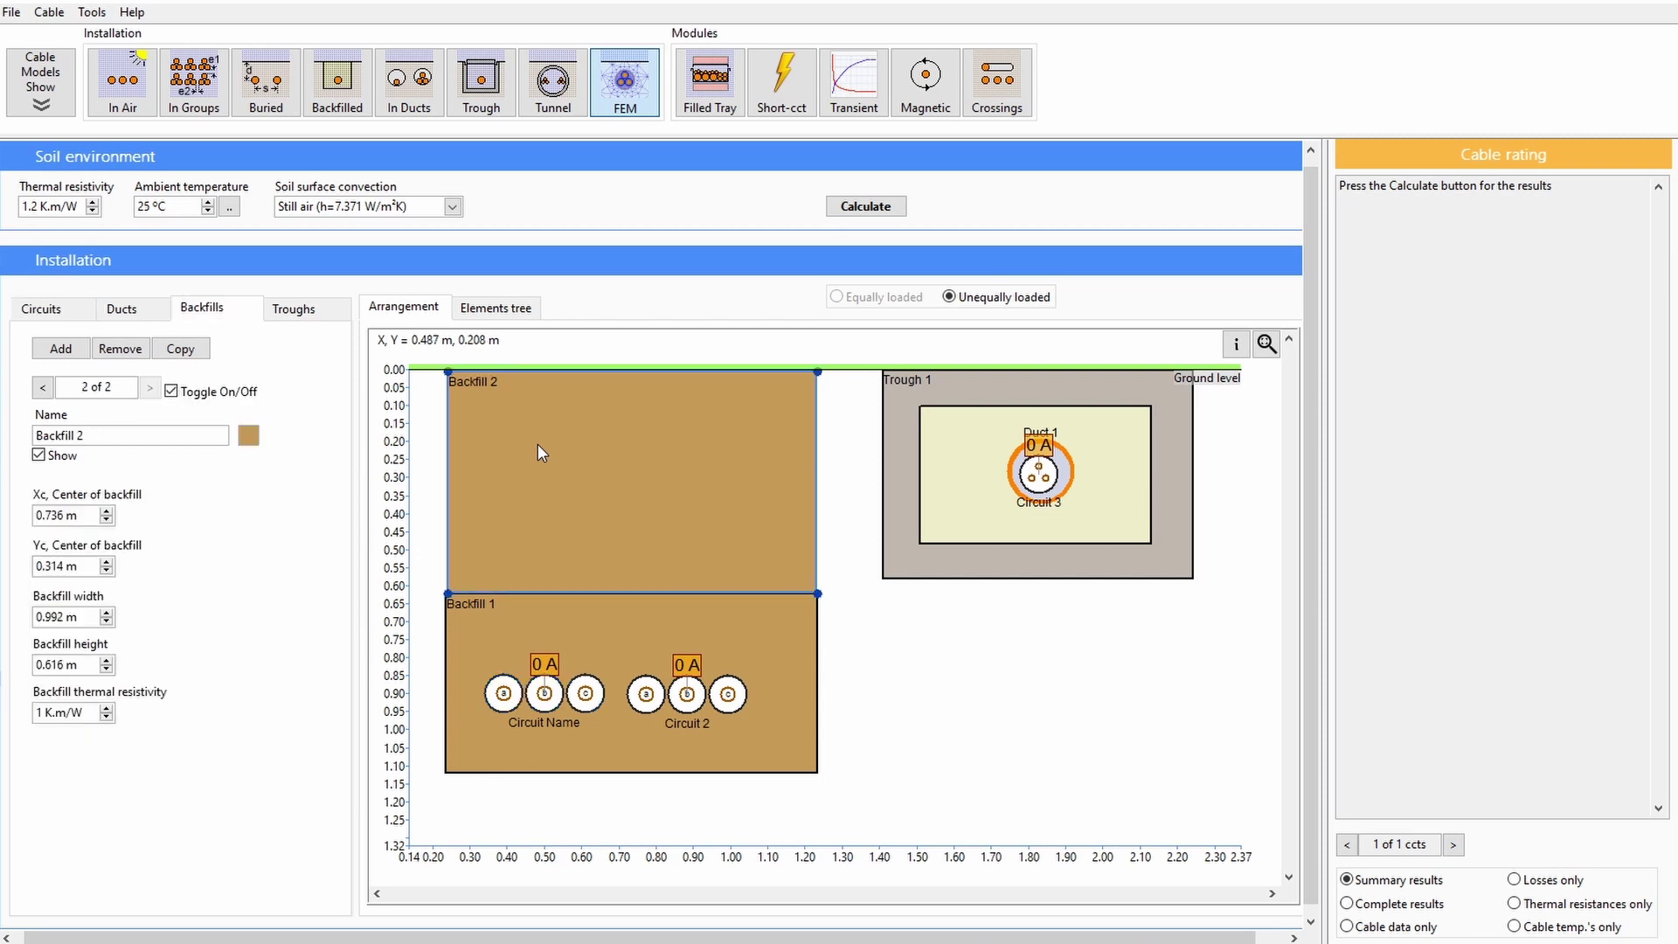
left_click(250, 435)
left_click(265, 511)
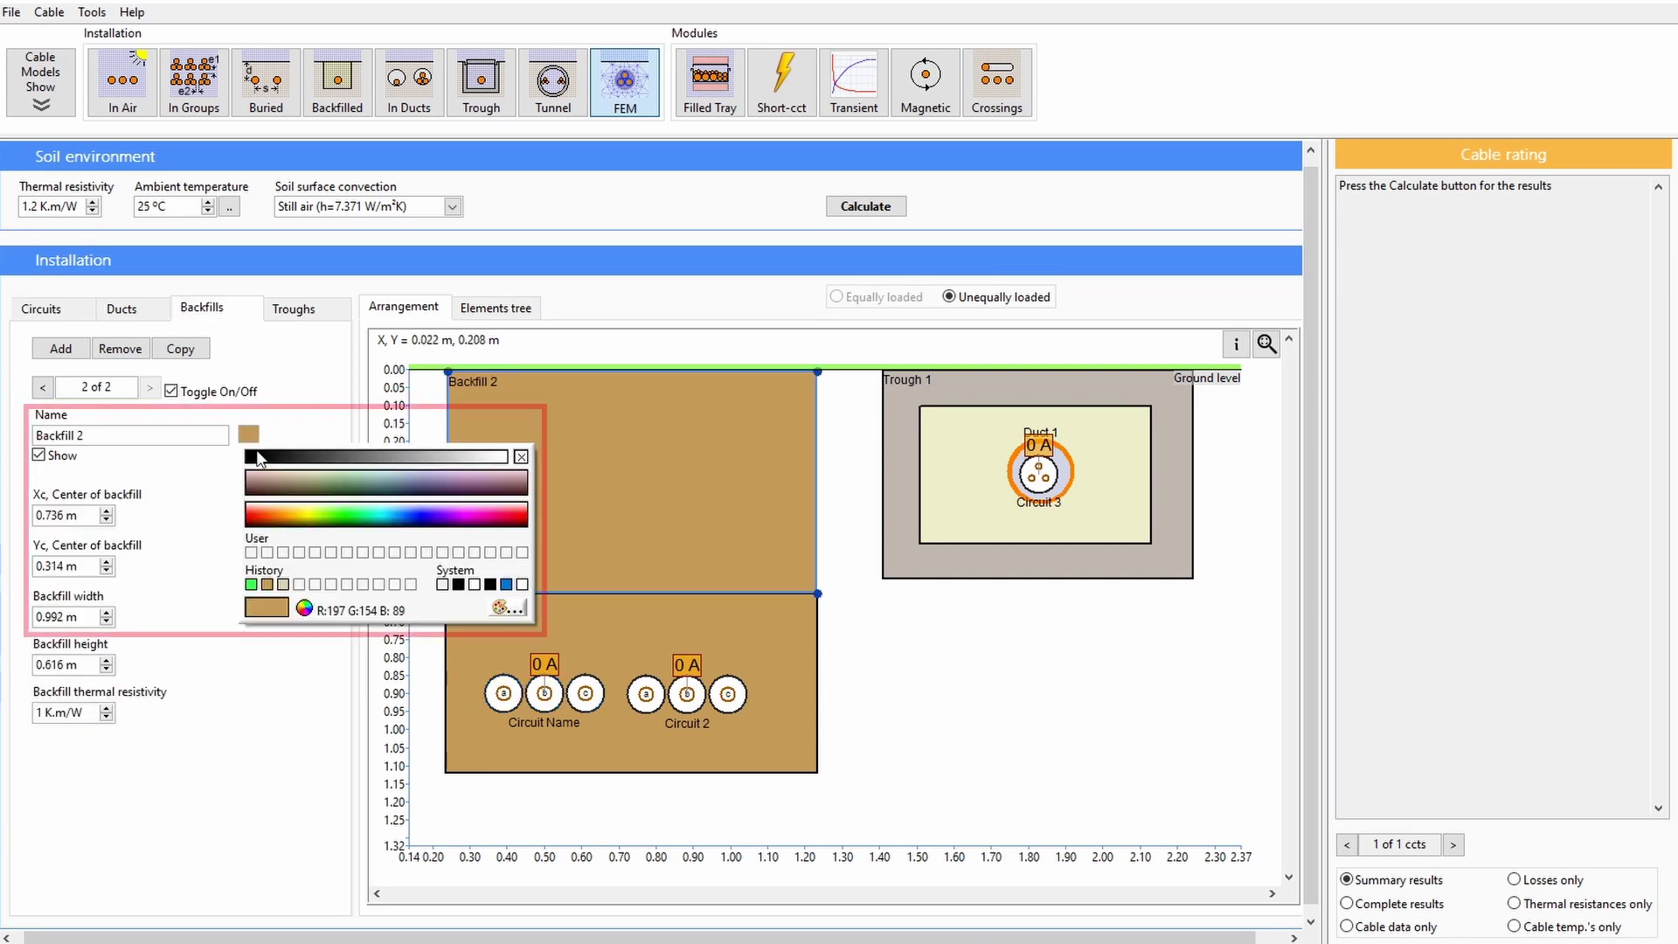
left_click_drag(260, 509, 339, 517)
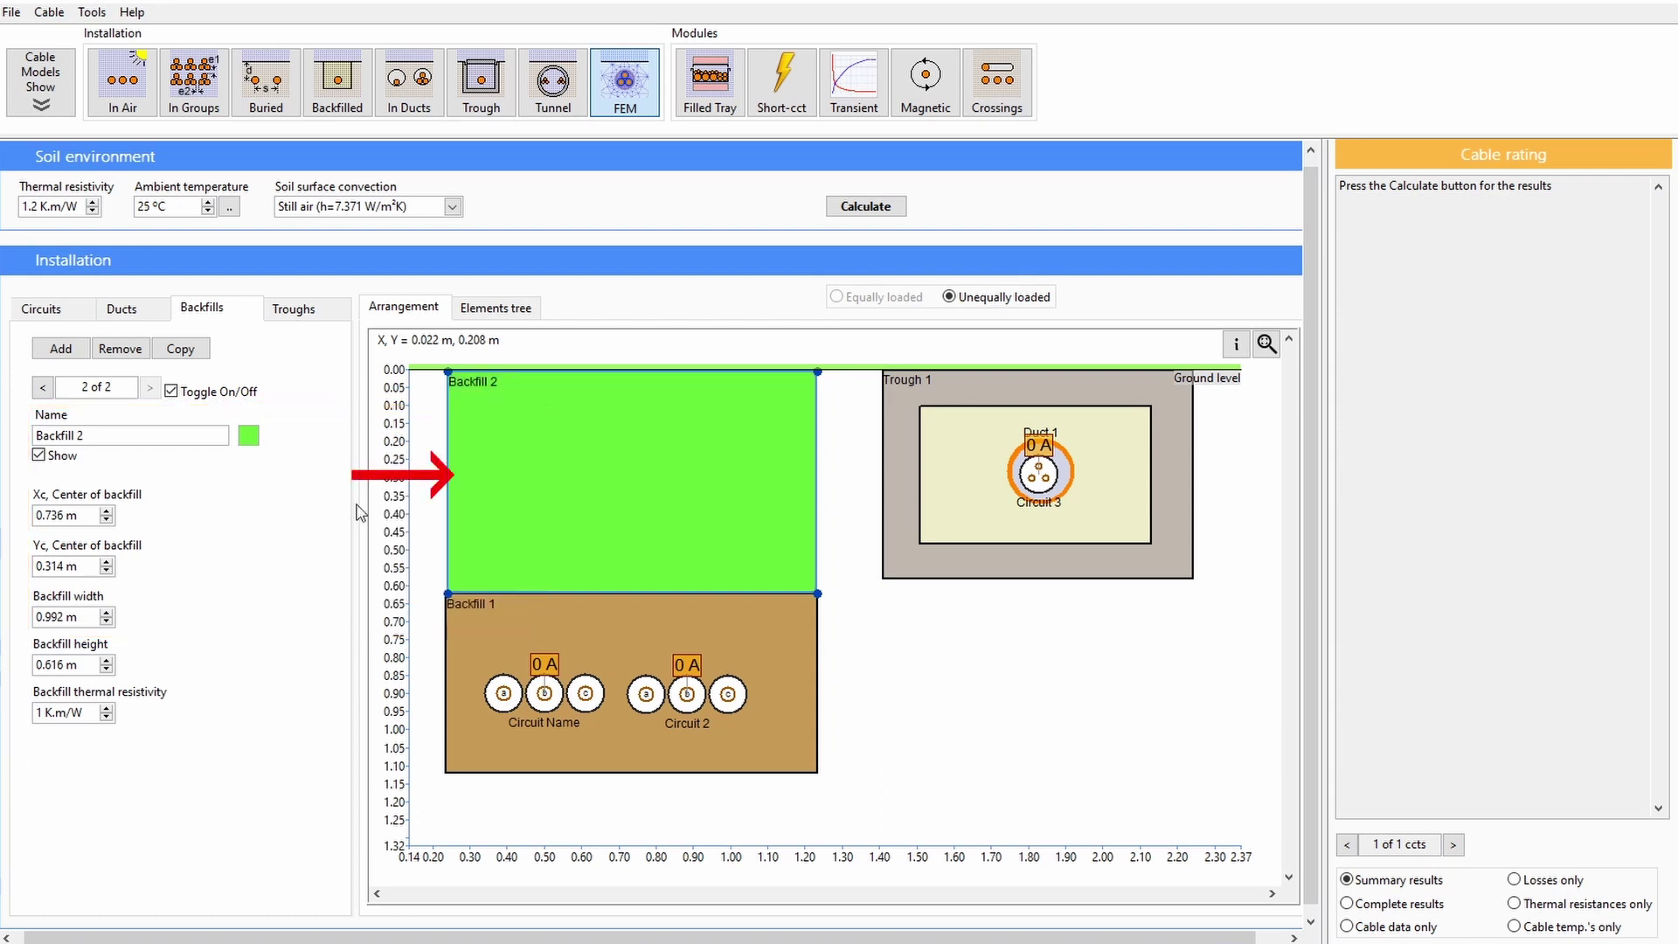
left_click(864, 546)
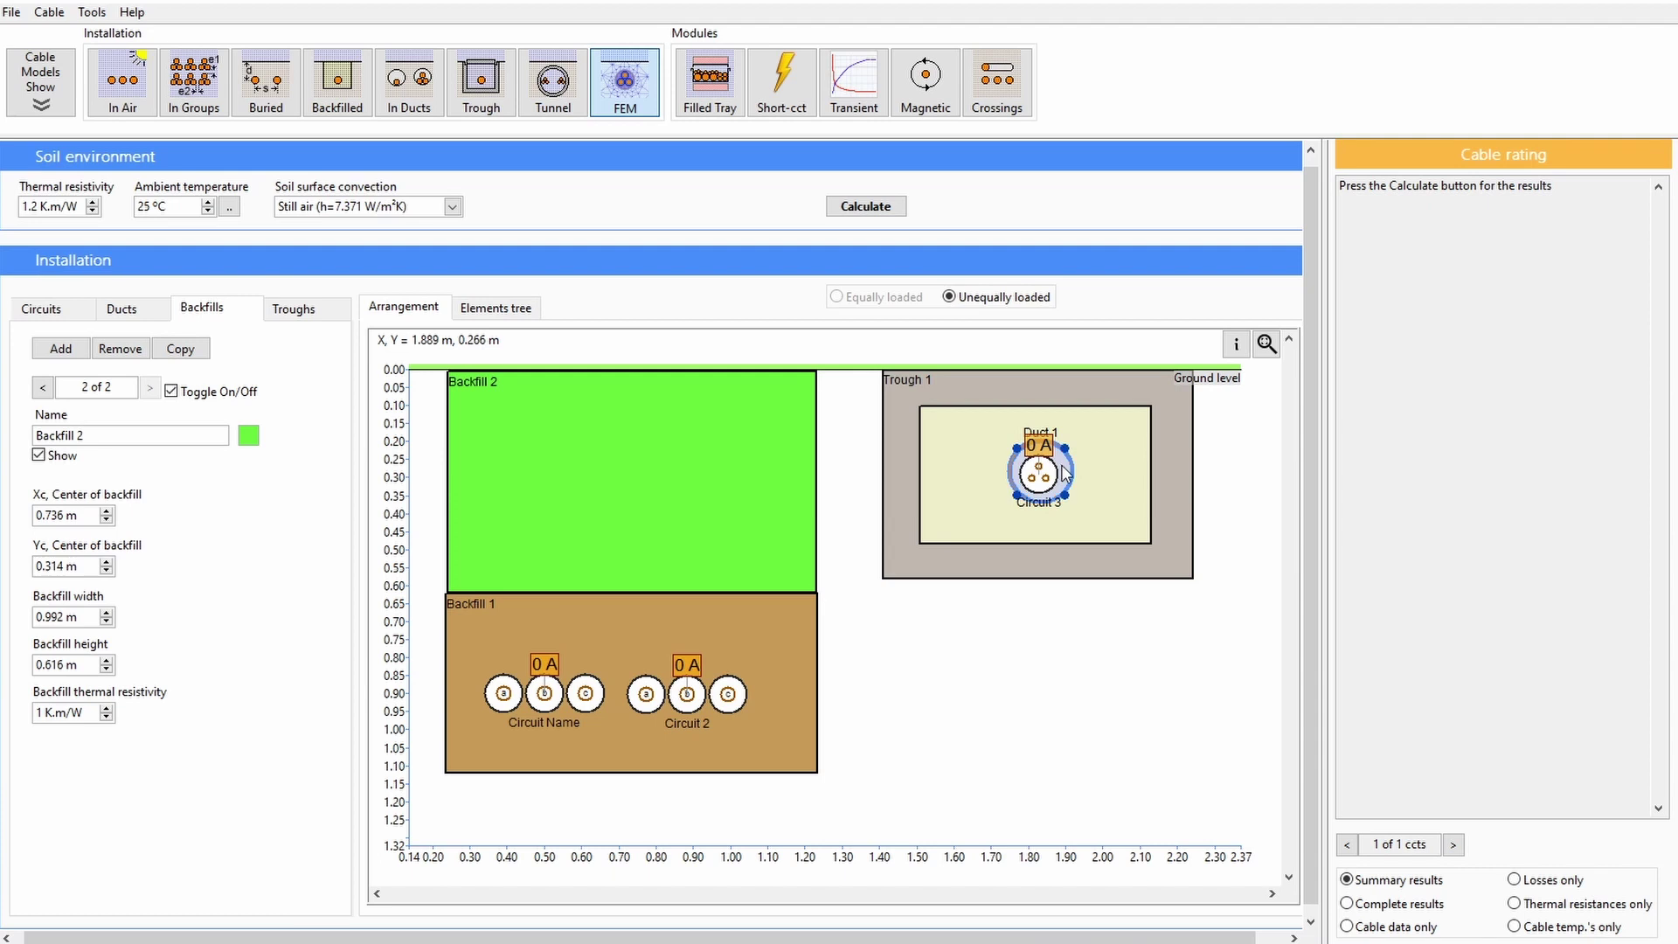
left_click_drag(1065, 472, 1089, 472)
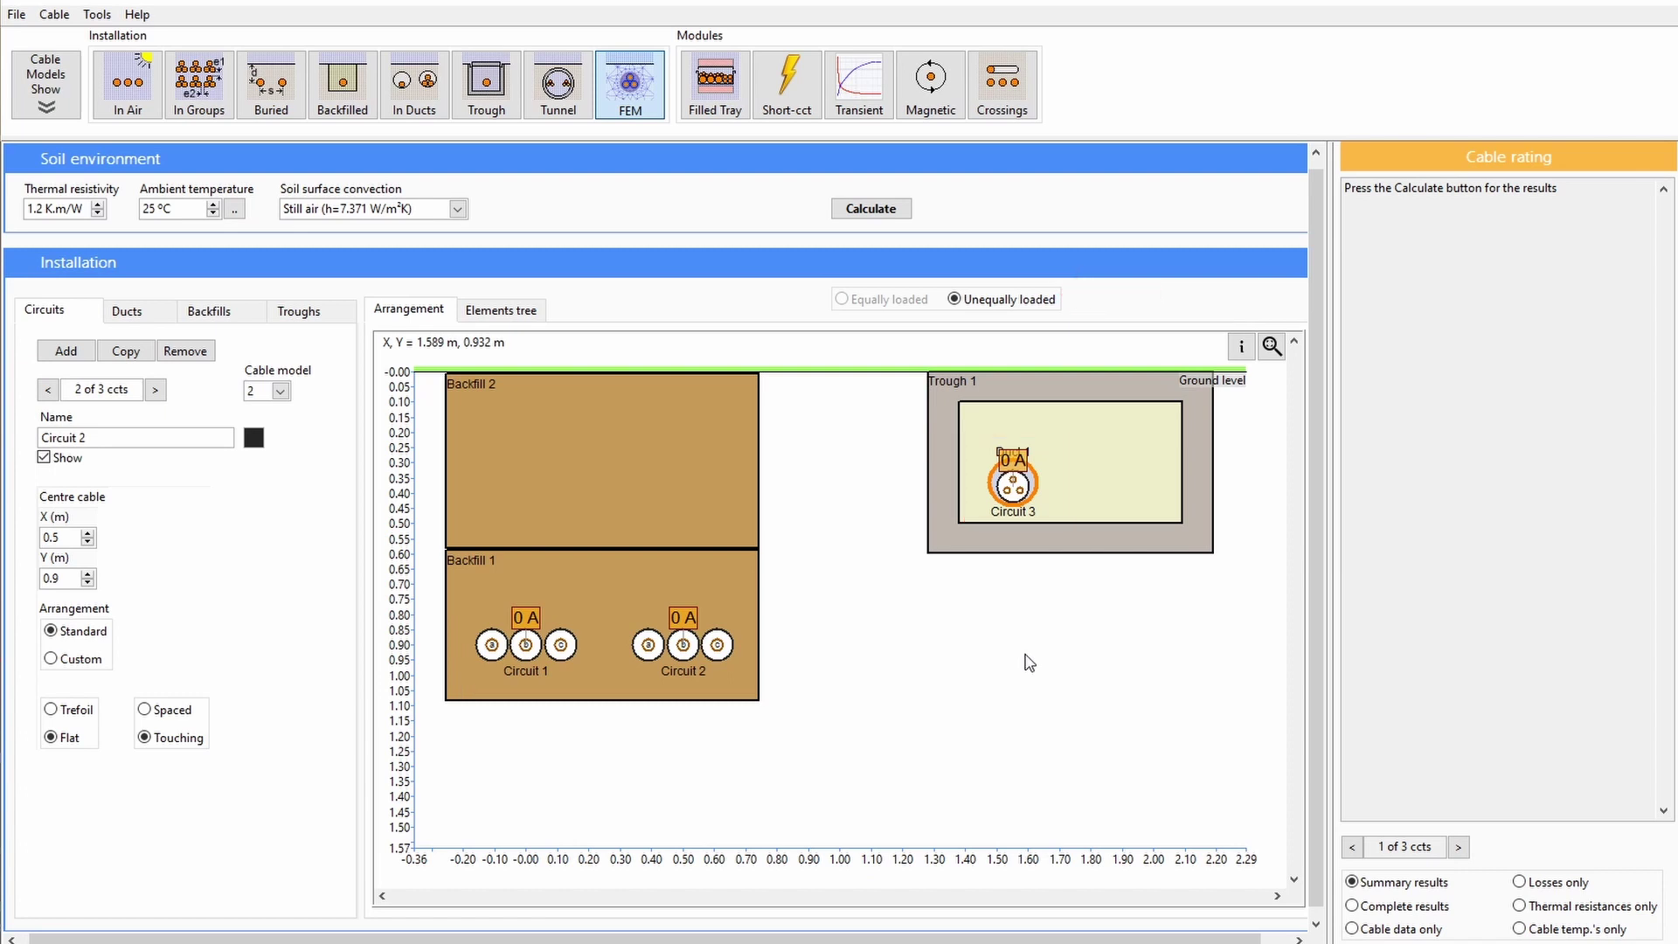
Calculate the FEM ampacities: Circuit 1 881 A, Circuit 2 878 A, Circuit 3 470 A.
left_click(874, 210)
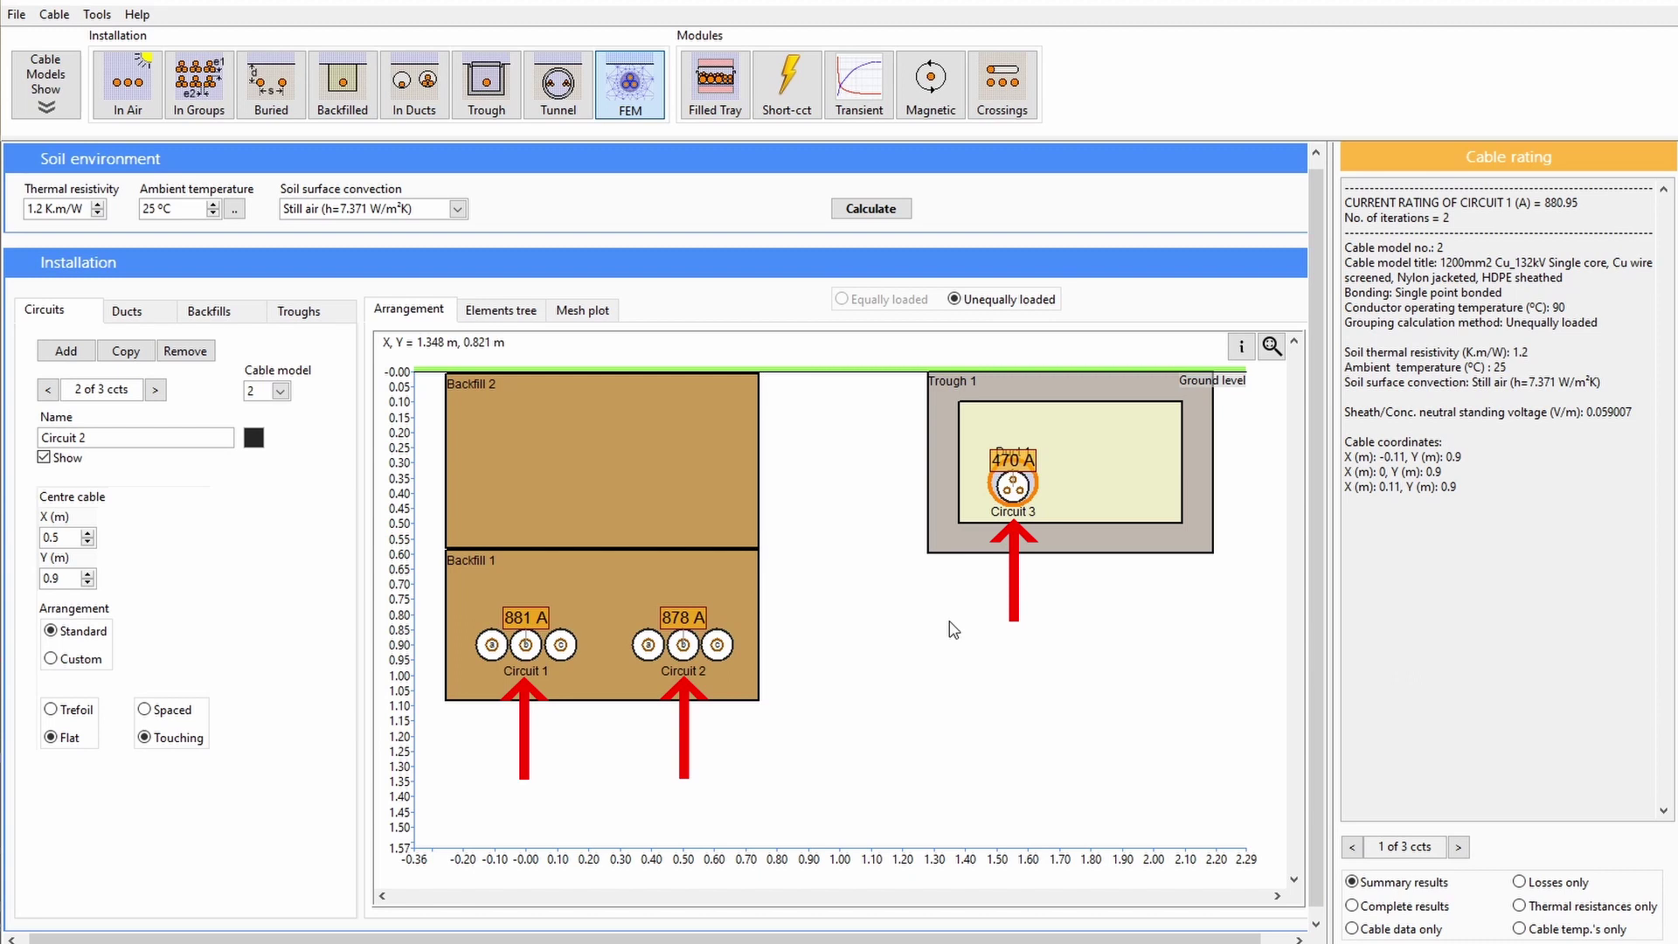
Move the 881 A, 878 A and 470 A labels below their enclosures and show the Elements tree.
left_click(529, 619)
left_click_drag(529, 620, 528, 752)
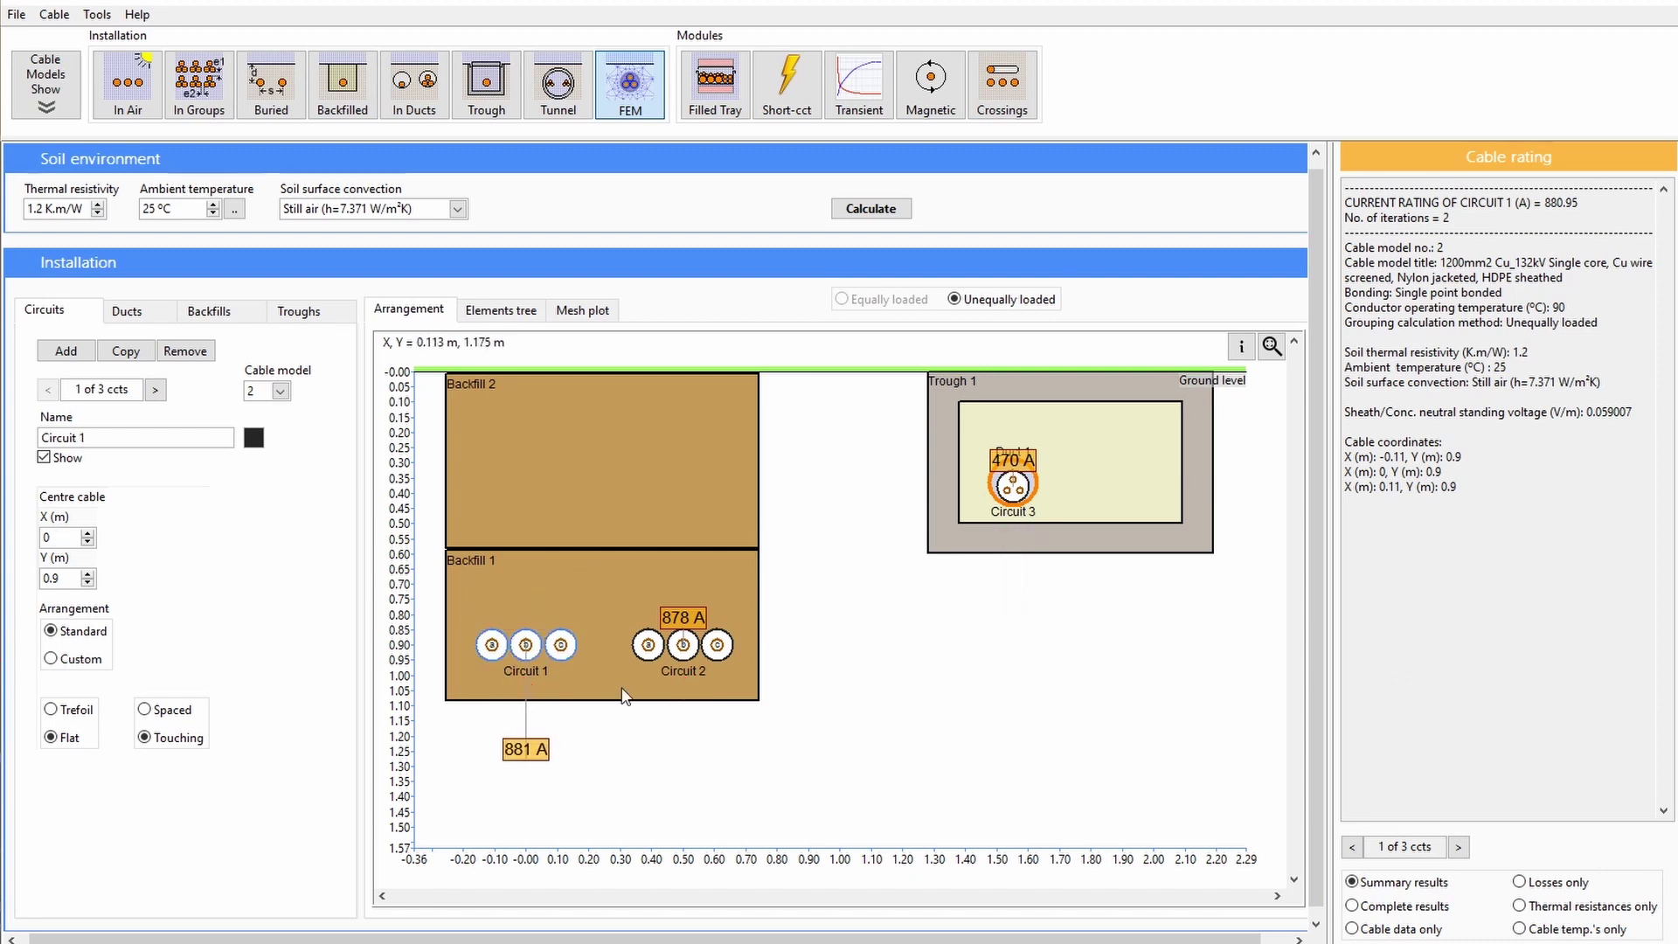
left_click_drag(686, 622, 686, 757)
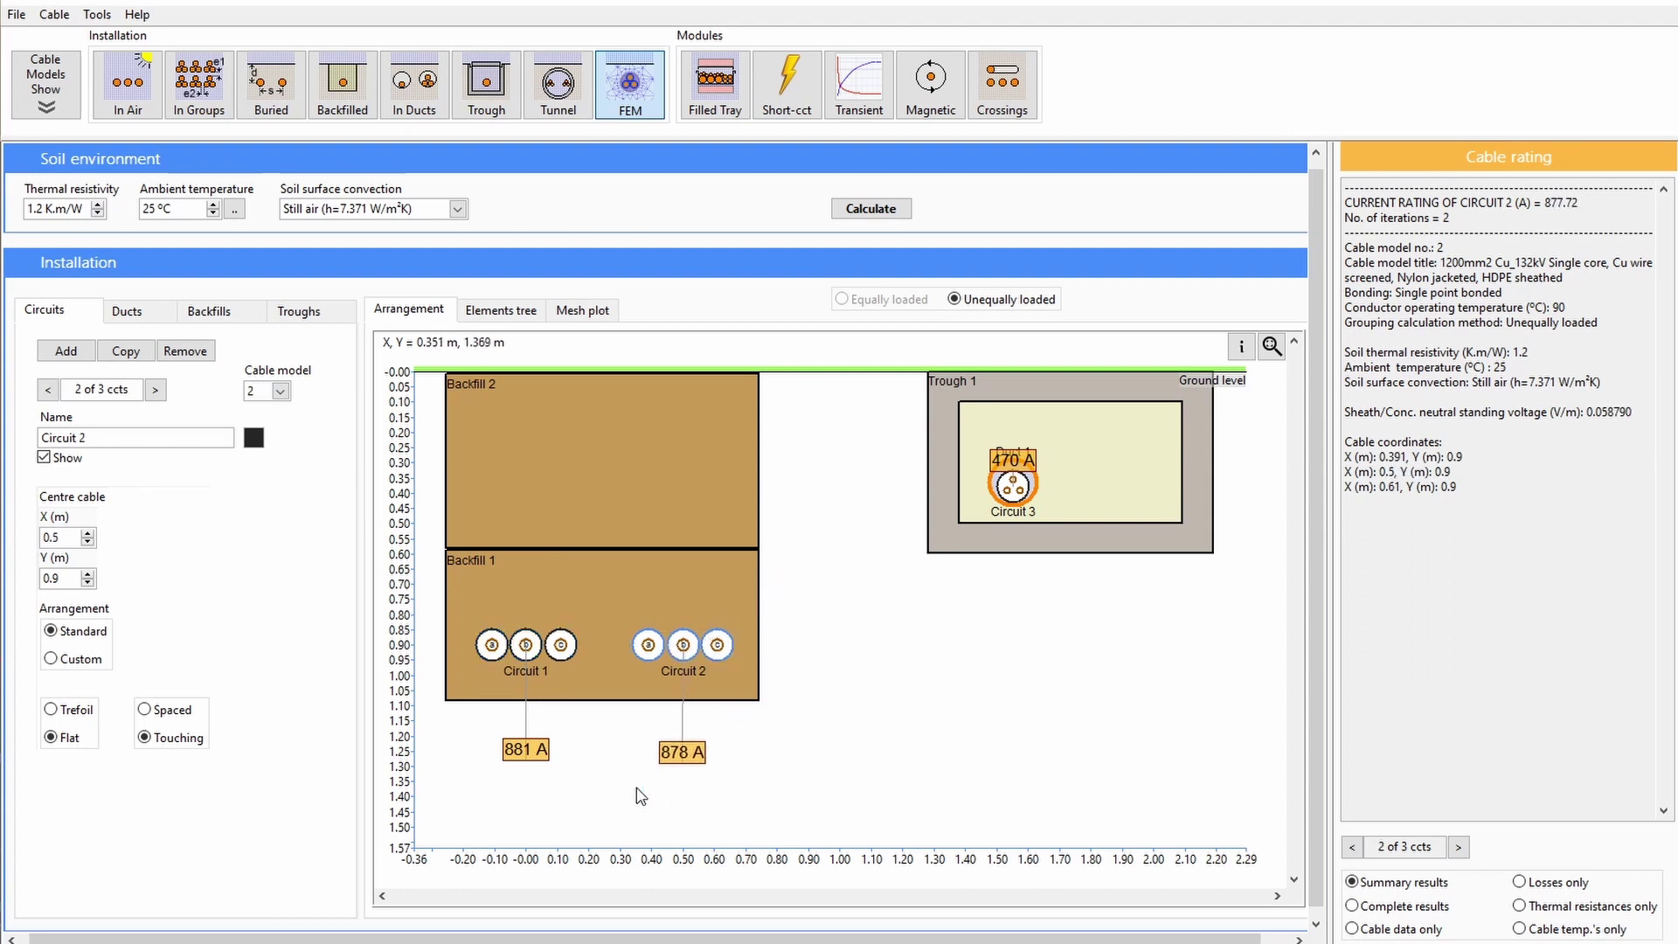
left_click(1017, 461)
left_click_drag(1017, 462, 1017, 622)
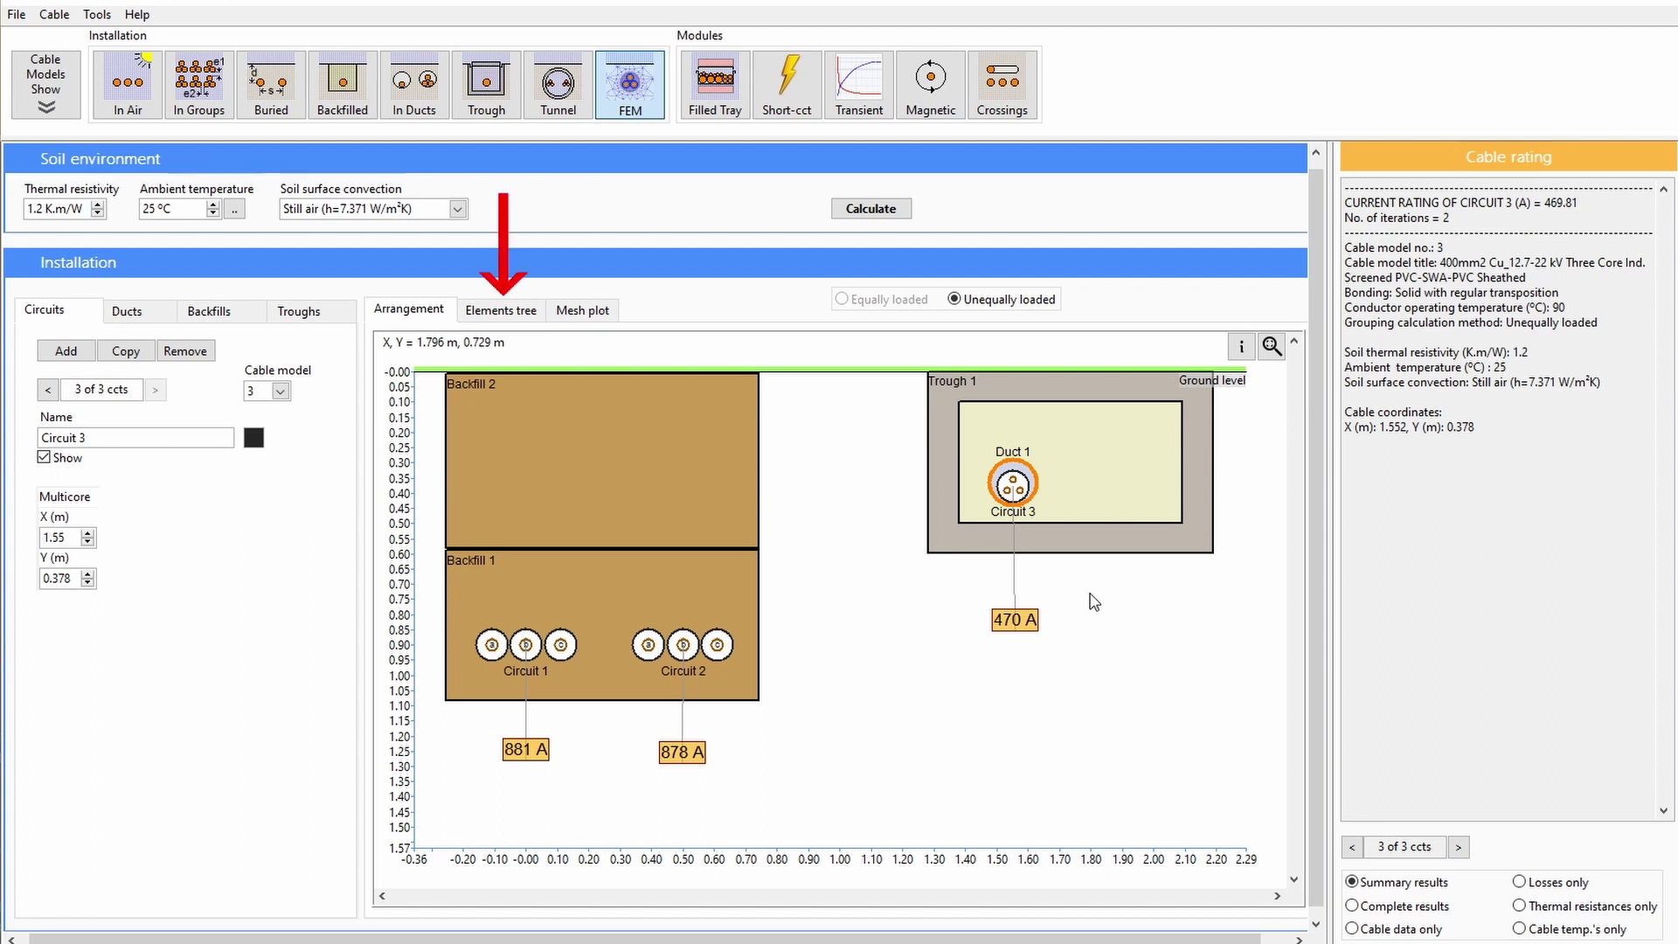
left_click(500, 313)
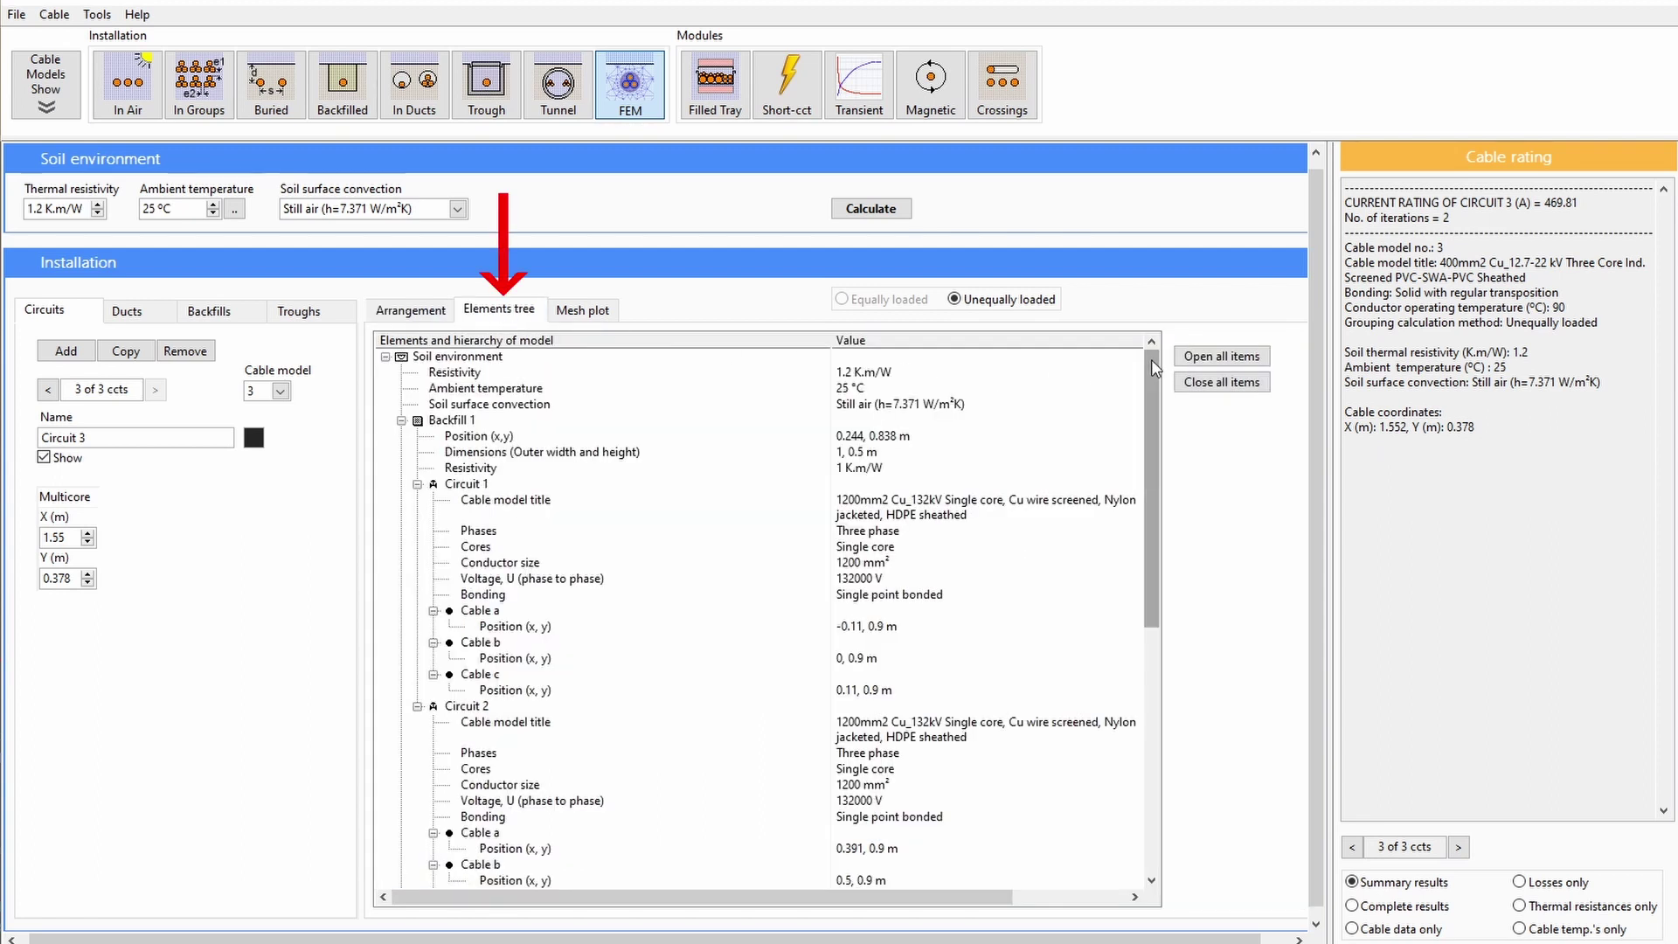
left_click_drag(1151, 359, 1152, 631)
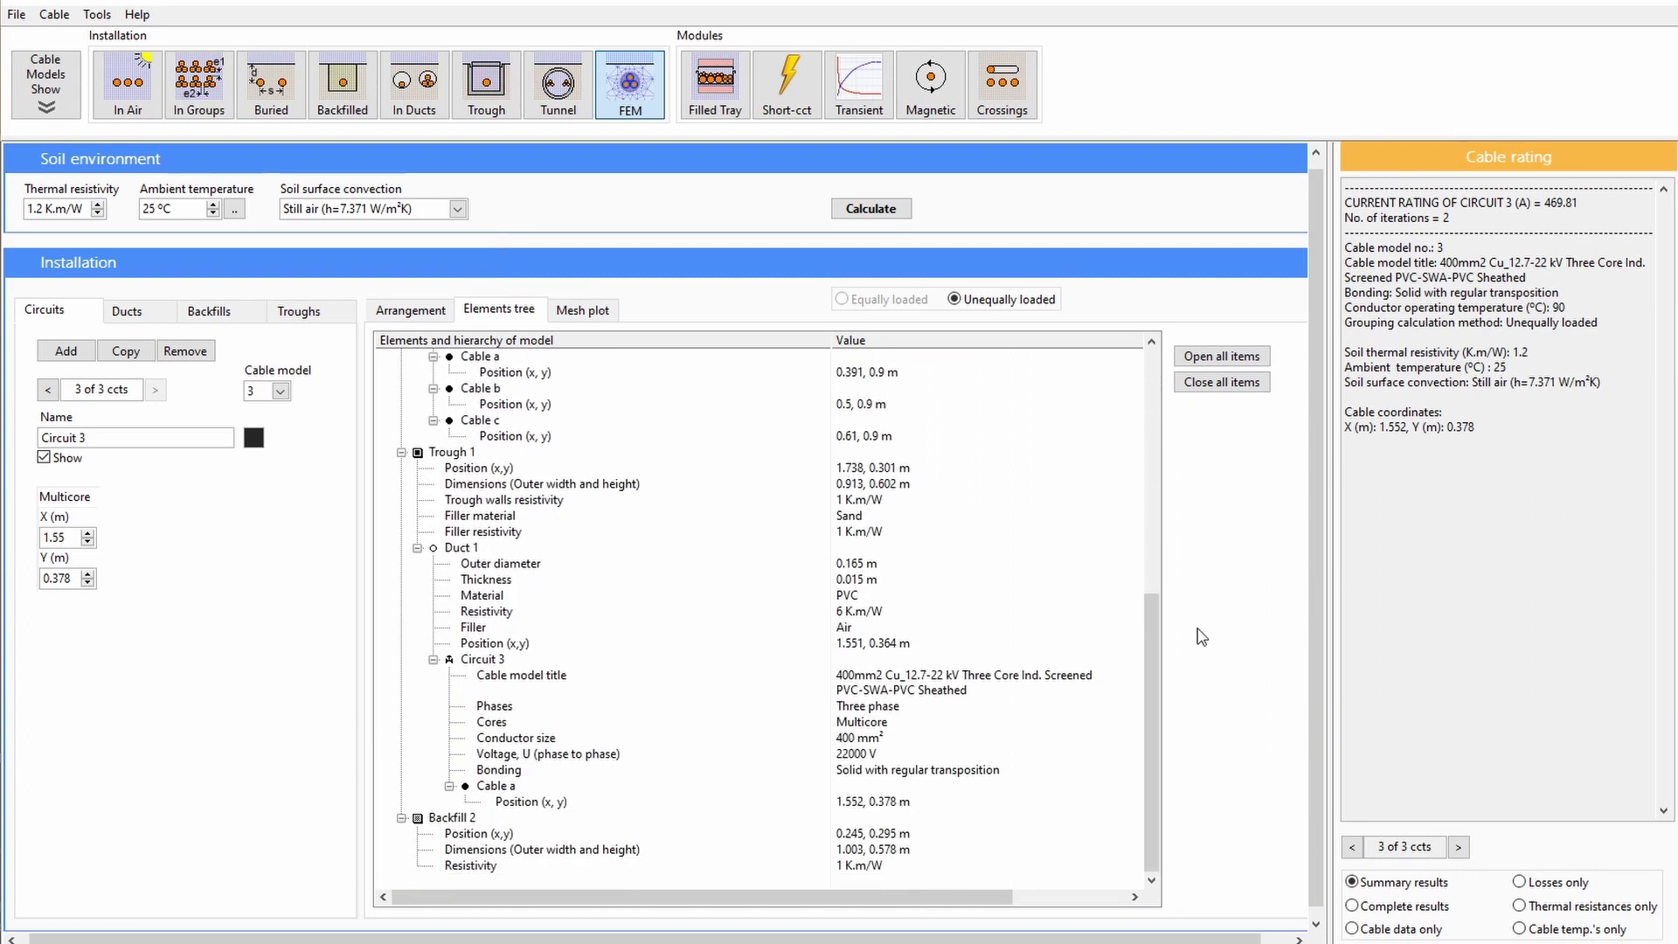
Show the Mesh plot and zoom out and back in on the triangulated elements.
left_click(577, 313)
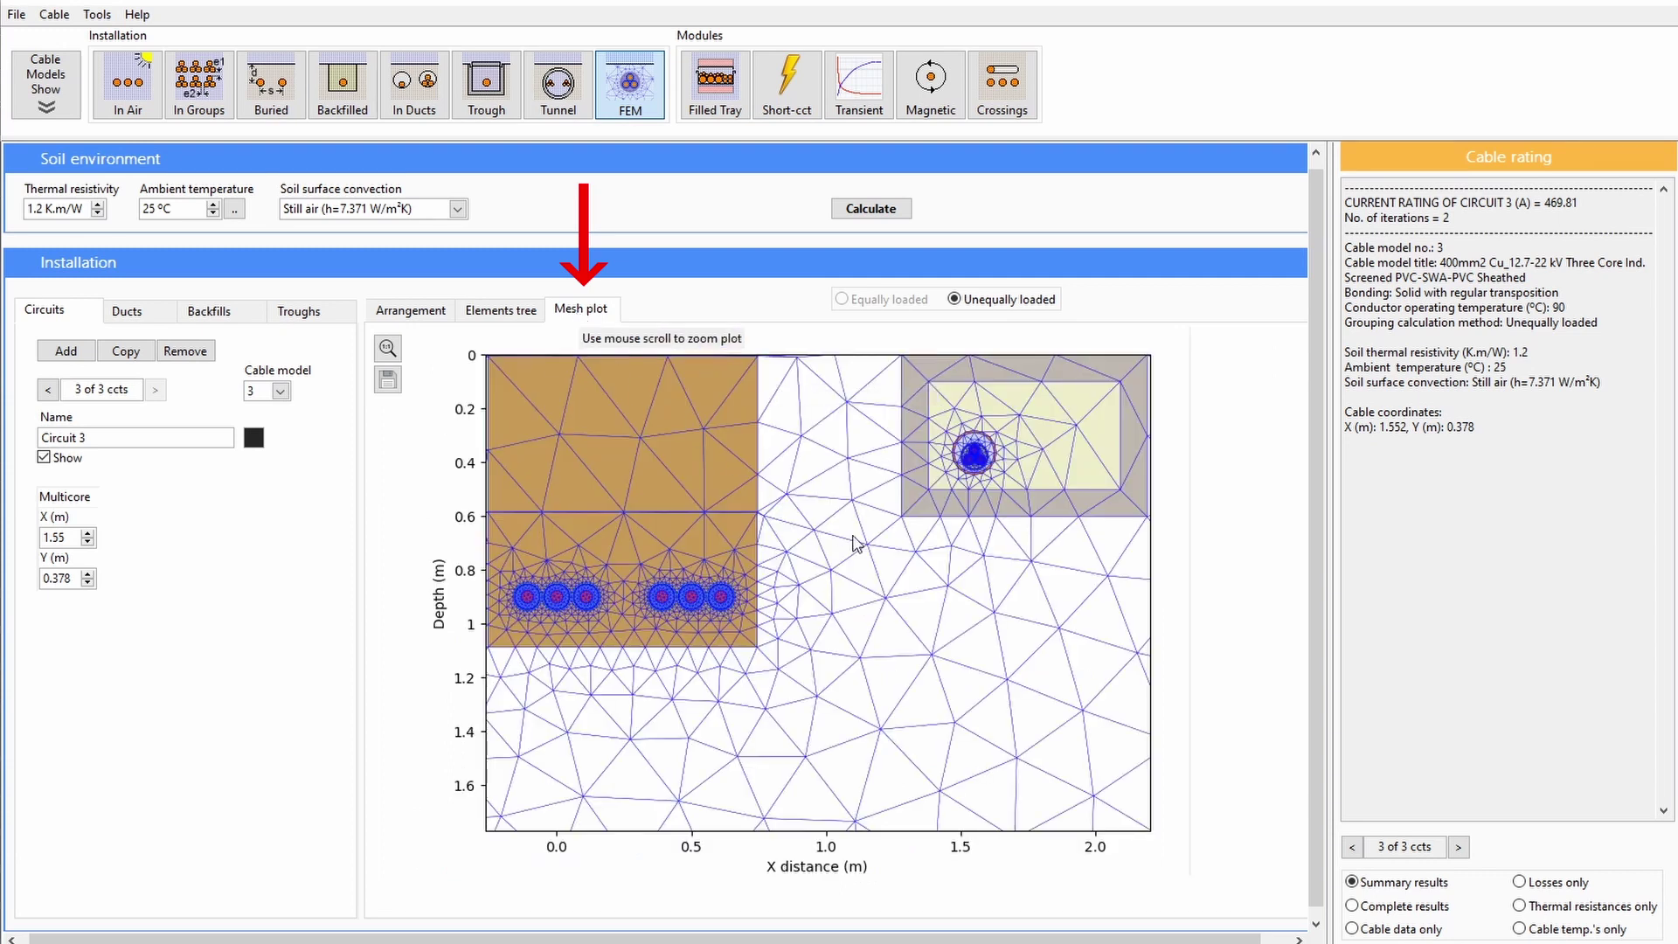
scroll(959, 469, "down", 3)
scroll(872, 612, "up", 3)
scroll(872, 612, "down", 5)
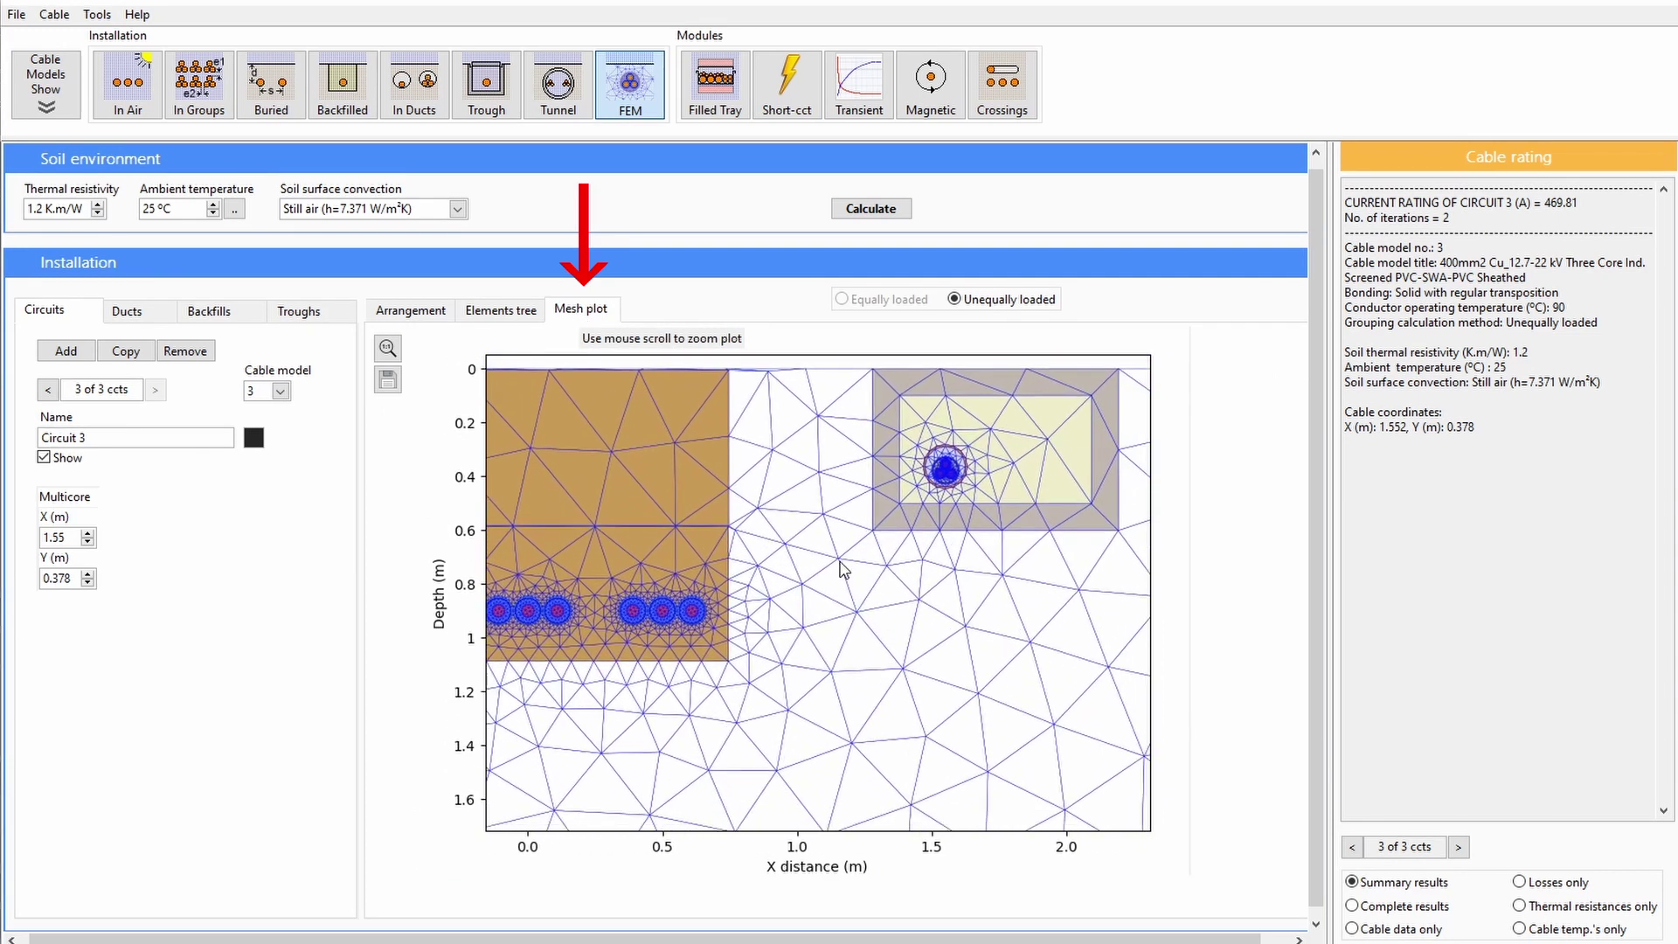
scroll(872, 572, "down", 5)
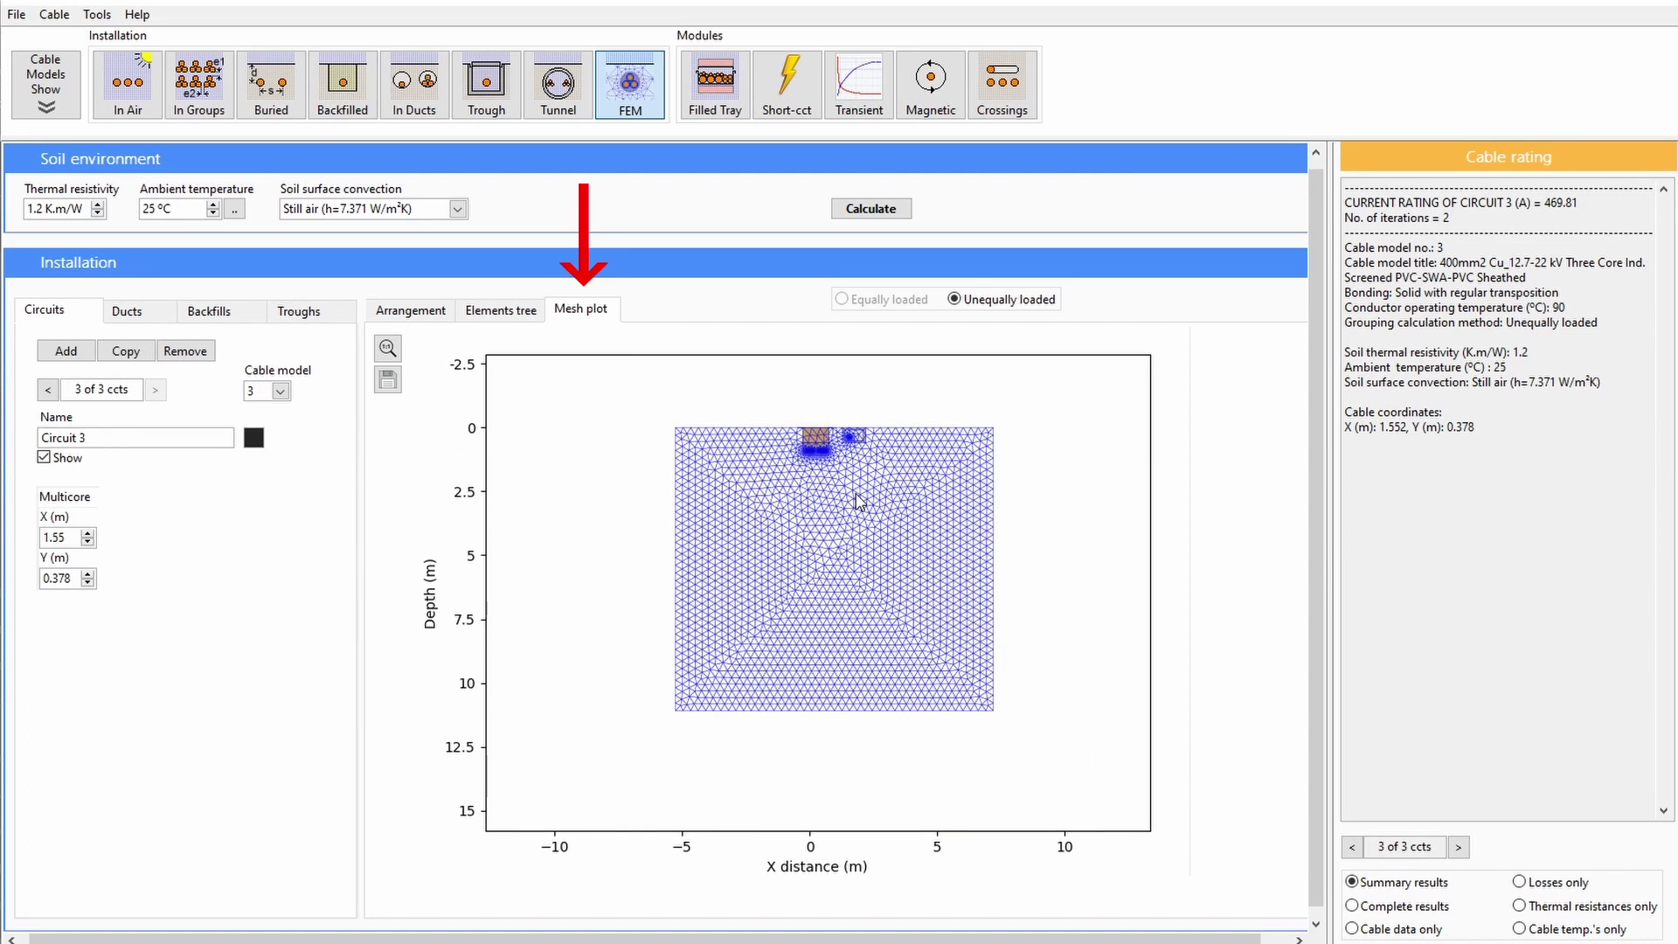
scroll(839, 454, "up", 10)
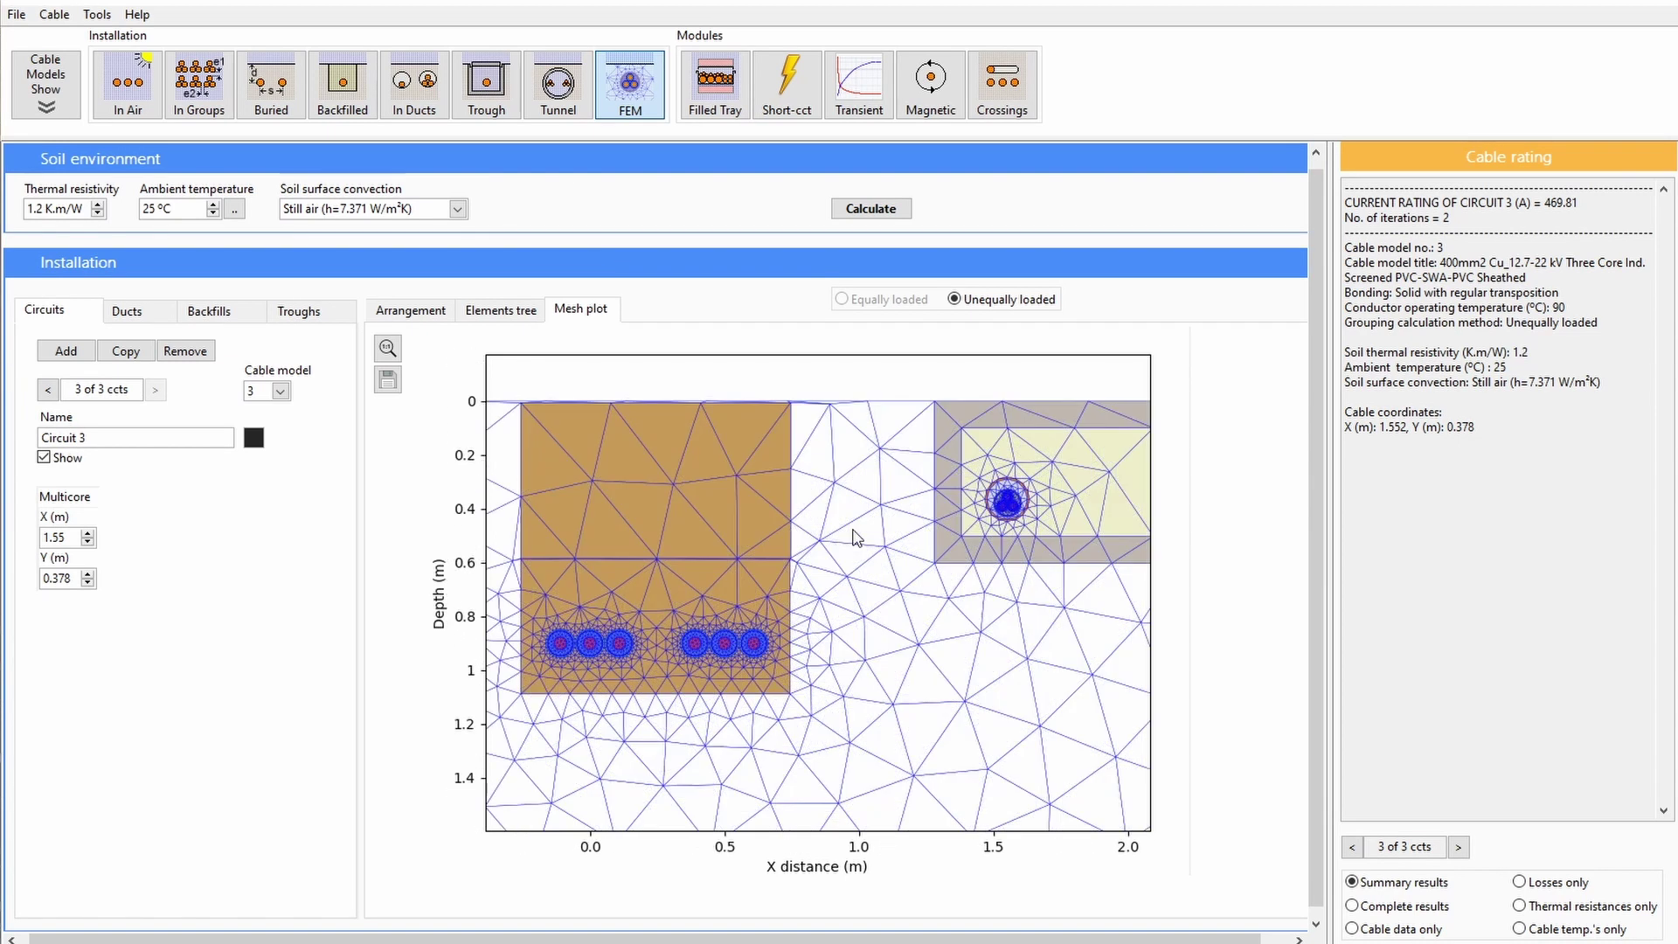
Return to the arrangement, step back to Circuit 1, and scroll through its complete results with loss details.
left_click(409, 311)
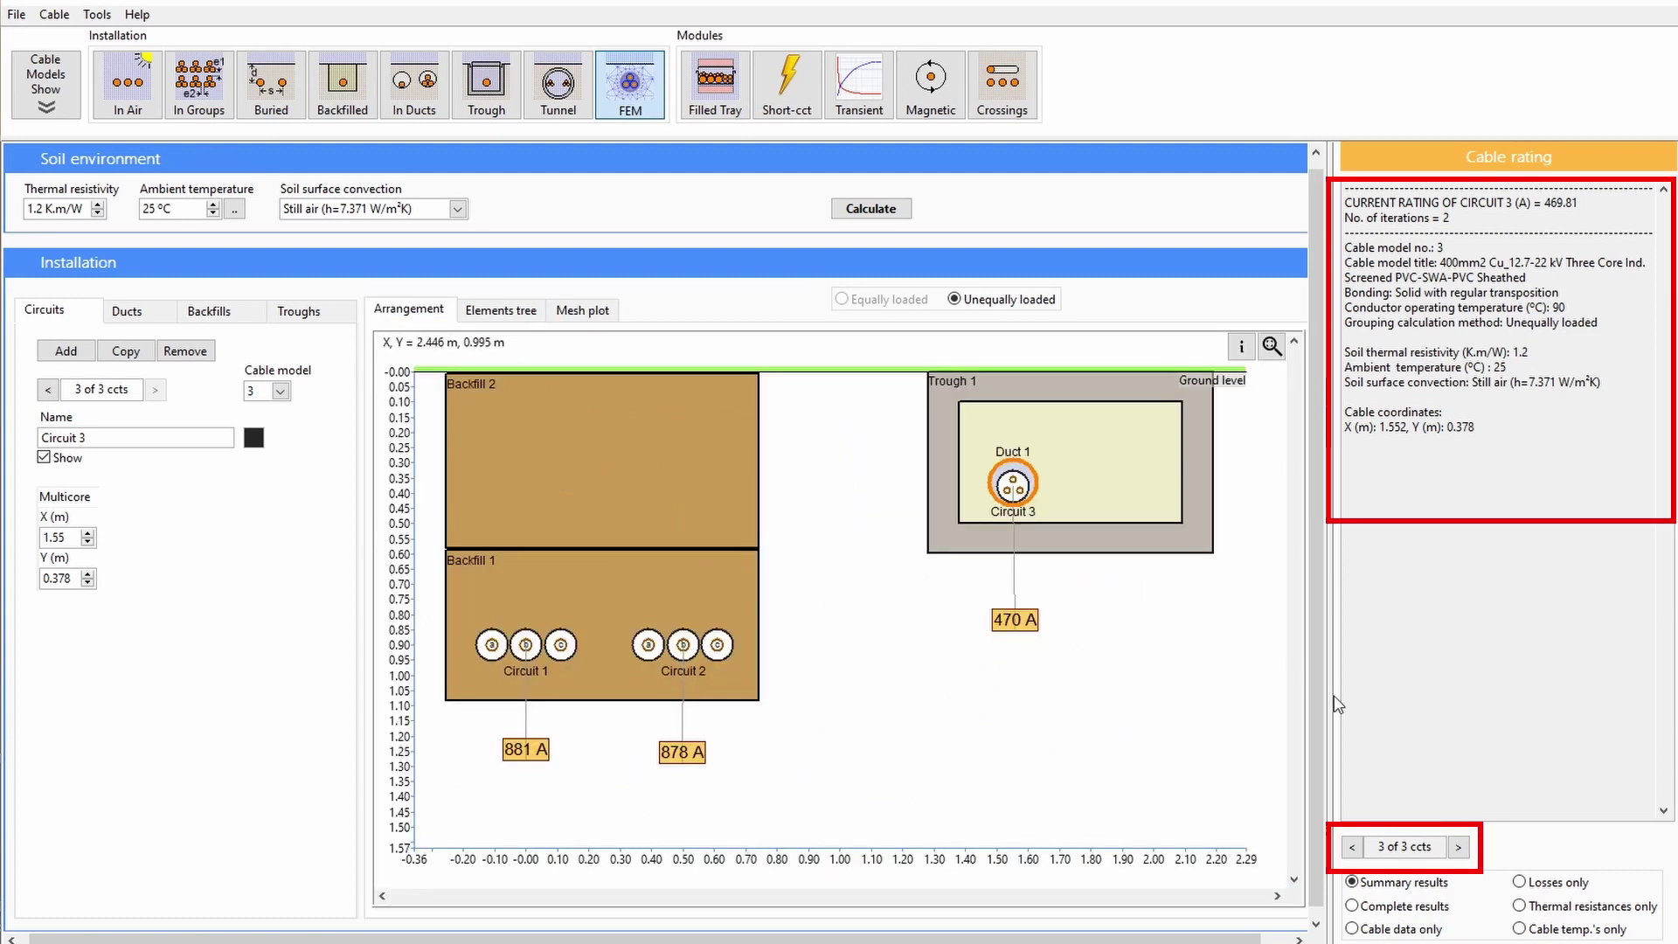
left_click(1353, 848)
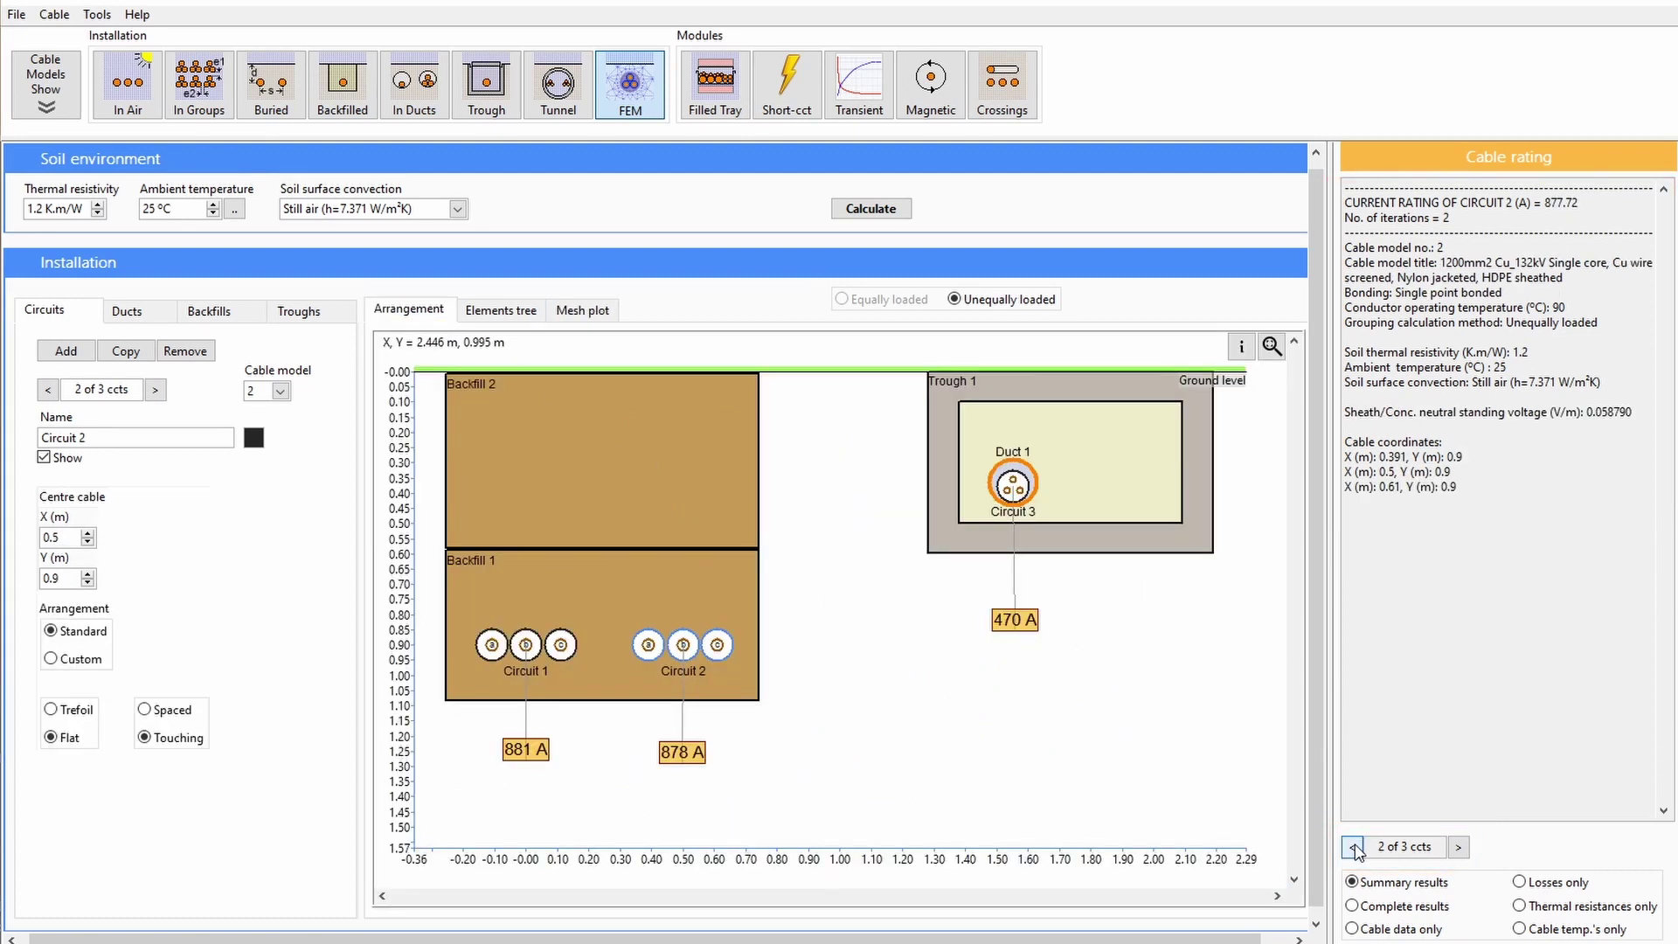
left_click(1354, 848)
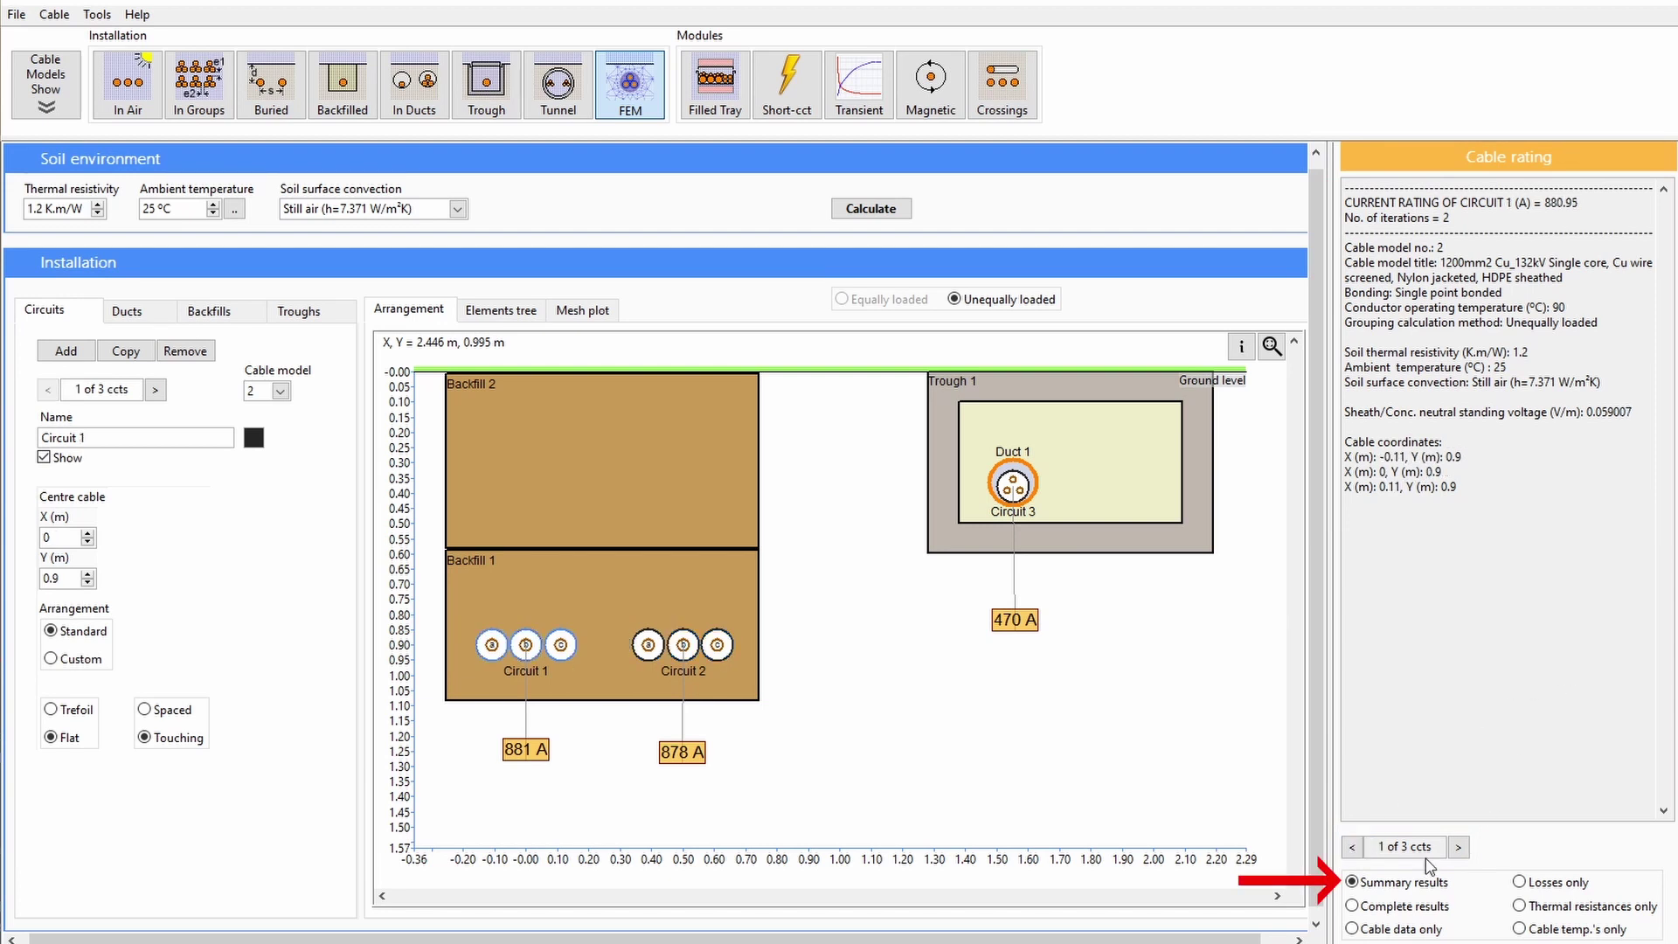
left_click(1353, 906)
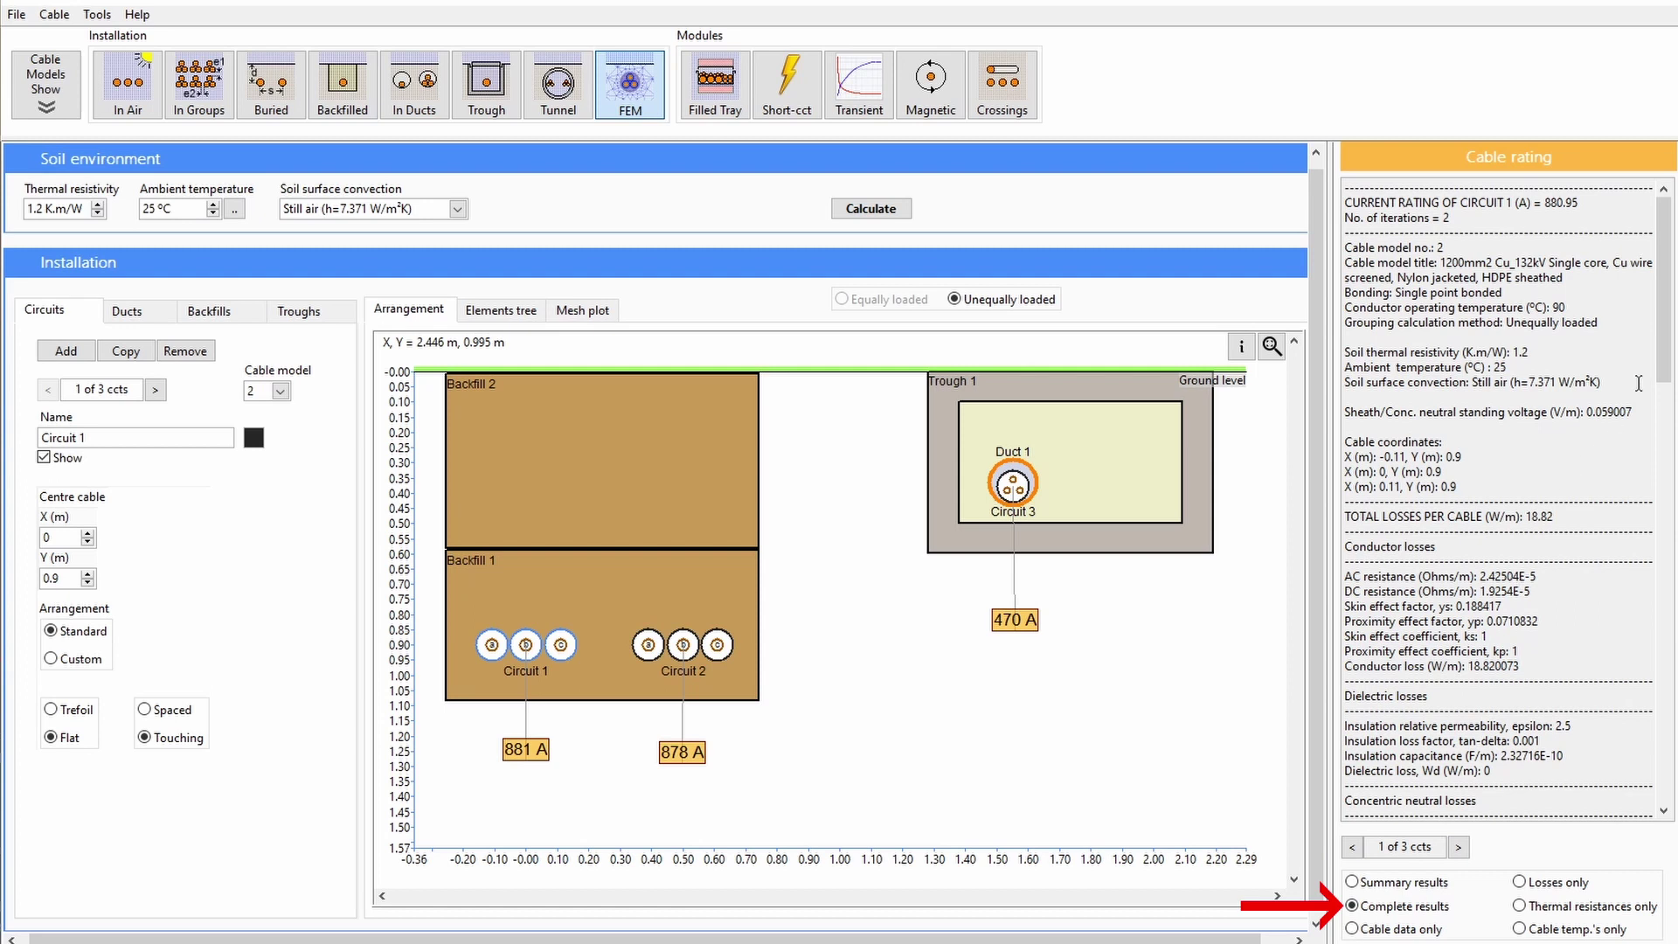
left_click_drag(1662, 299, 1668, 721)
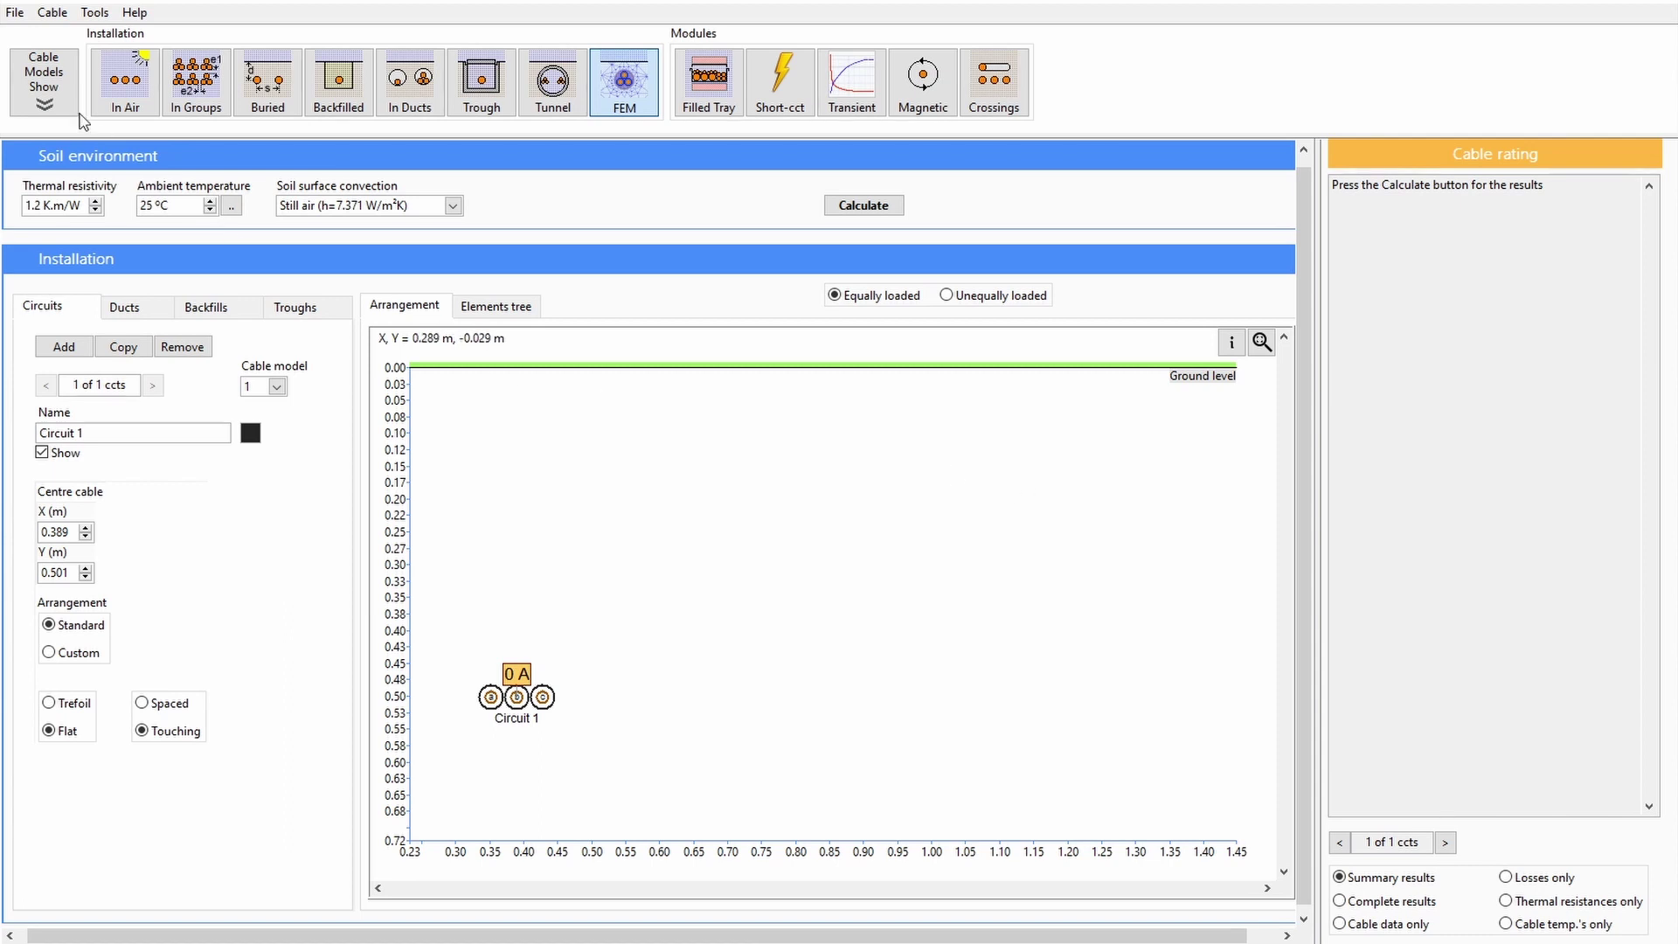
Add the 1200mm2 132kV single-core Cu wire screen cable from the database as a single point bonded cable model.
left_click(41, 88)
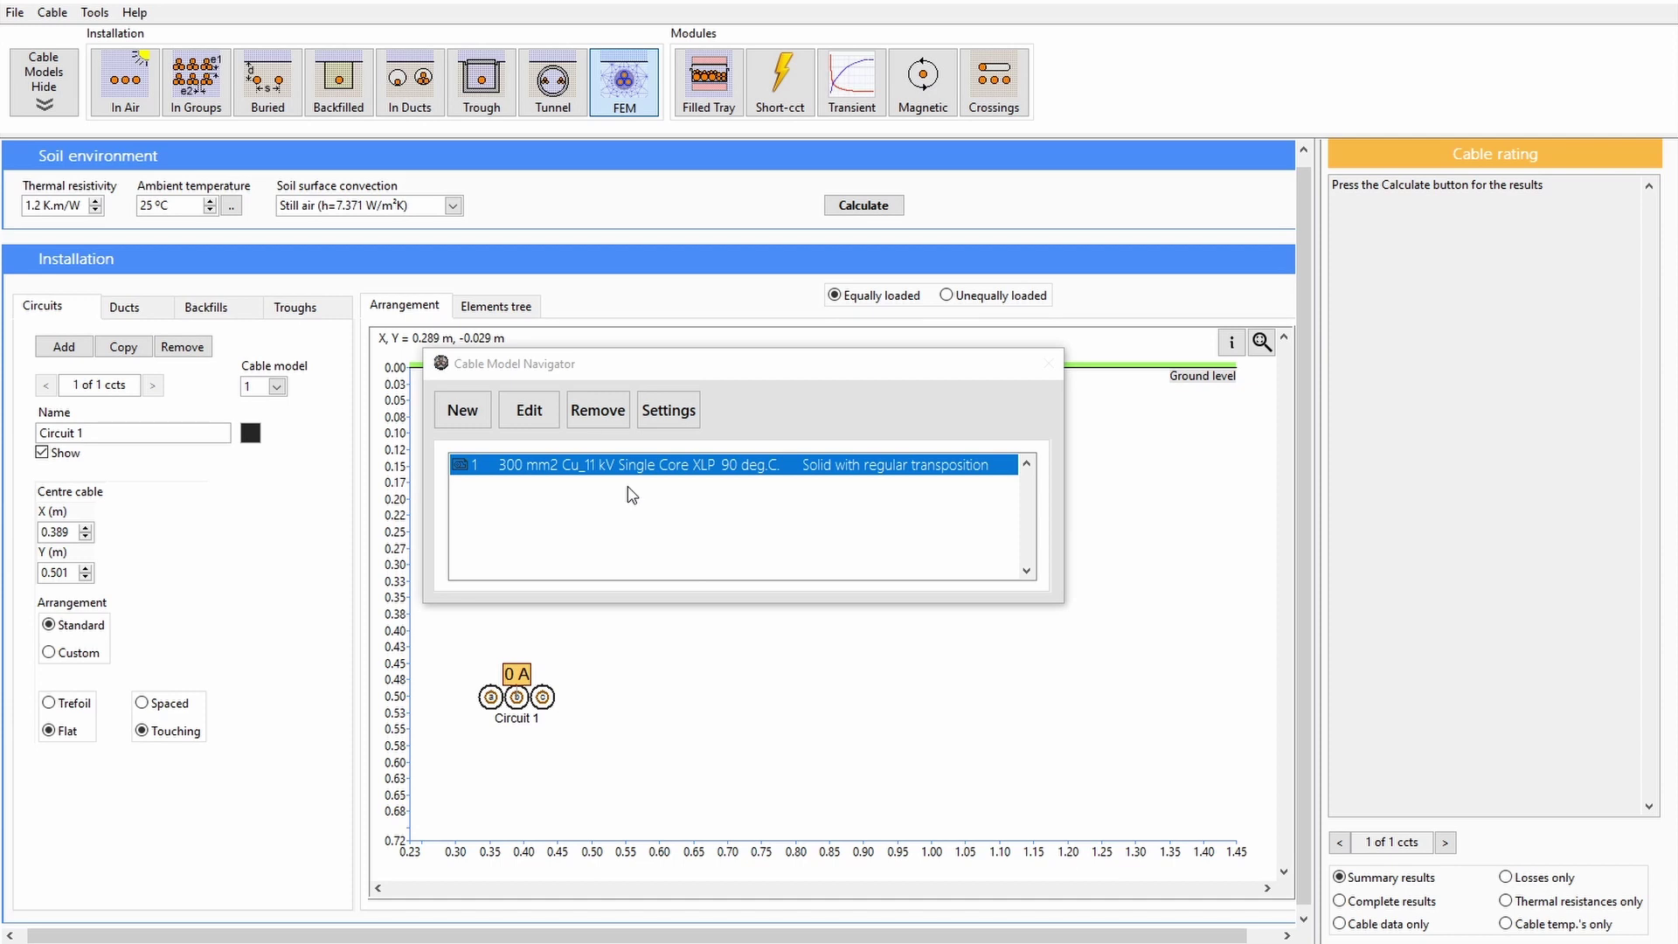
left_click(463, 411)
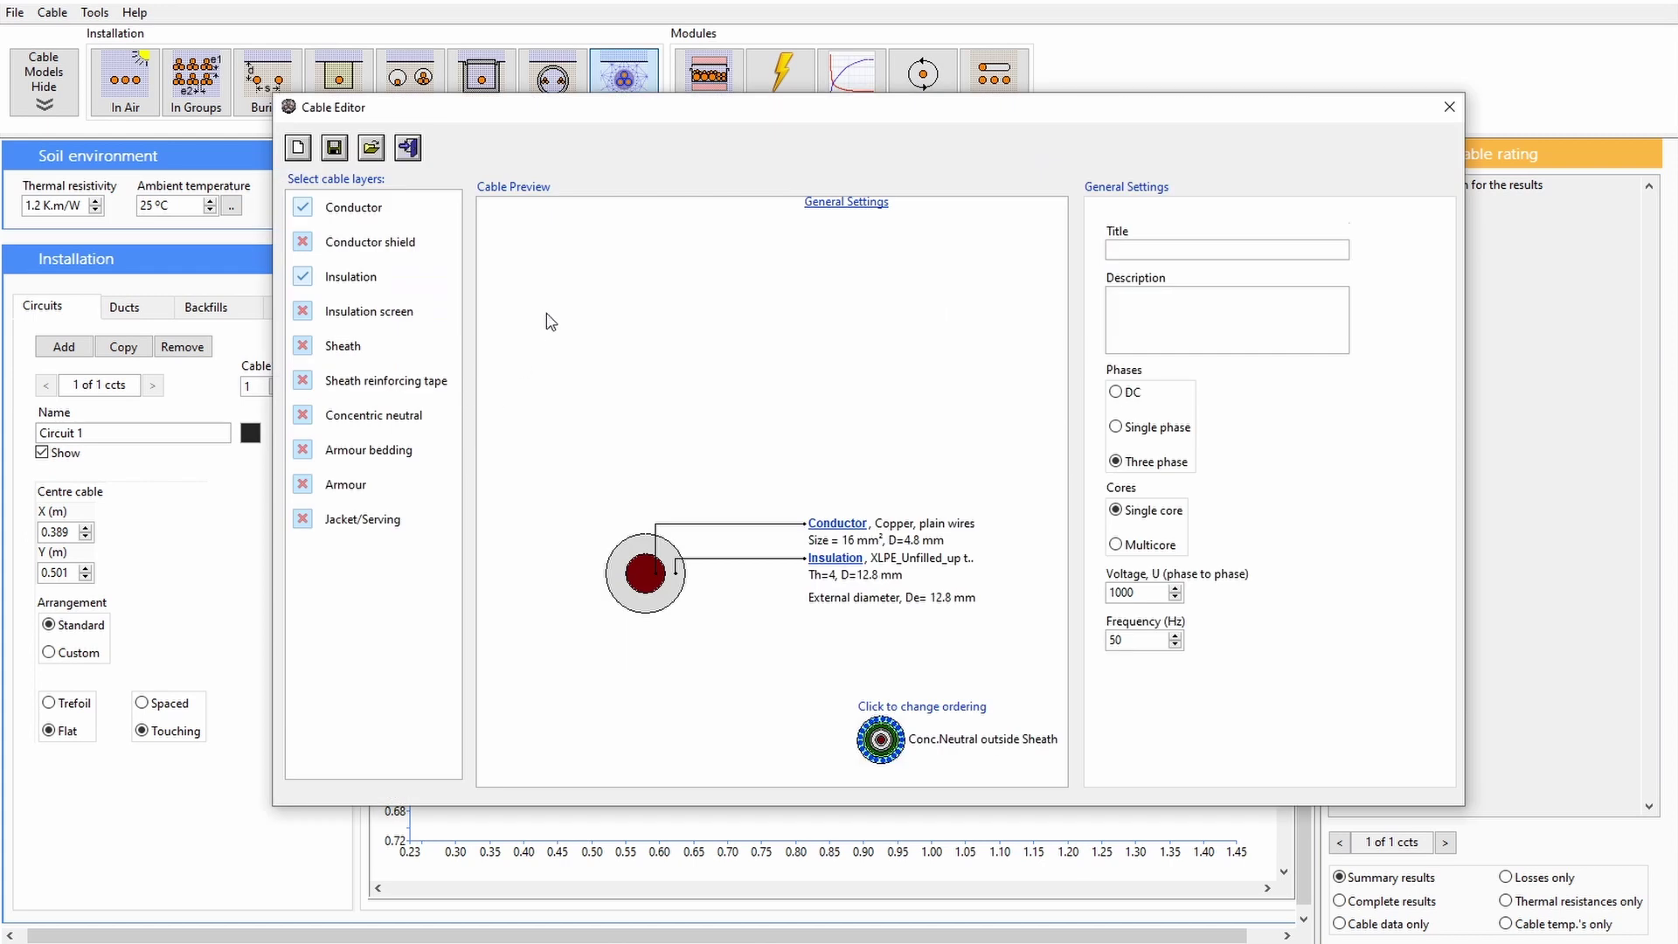
left_click(369, 153)
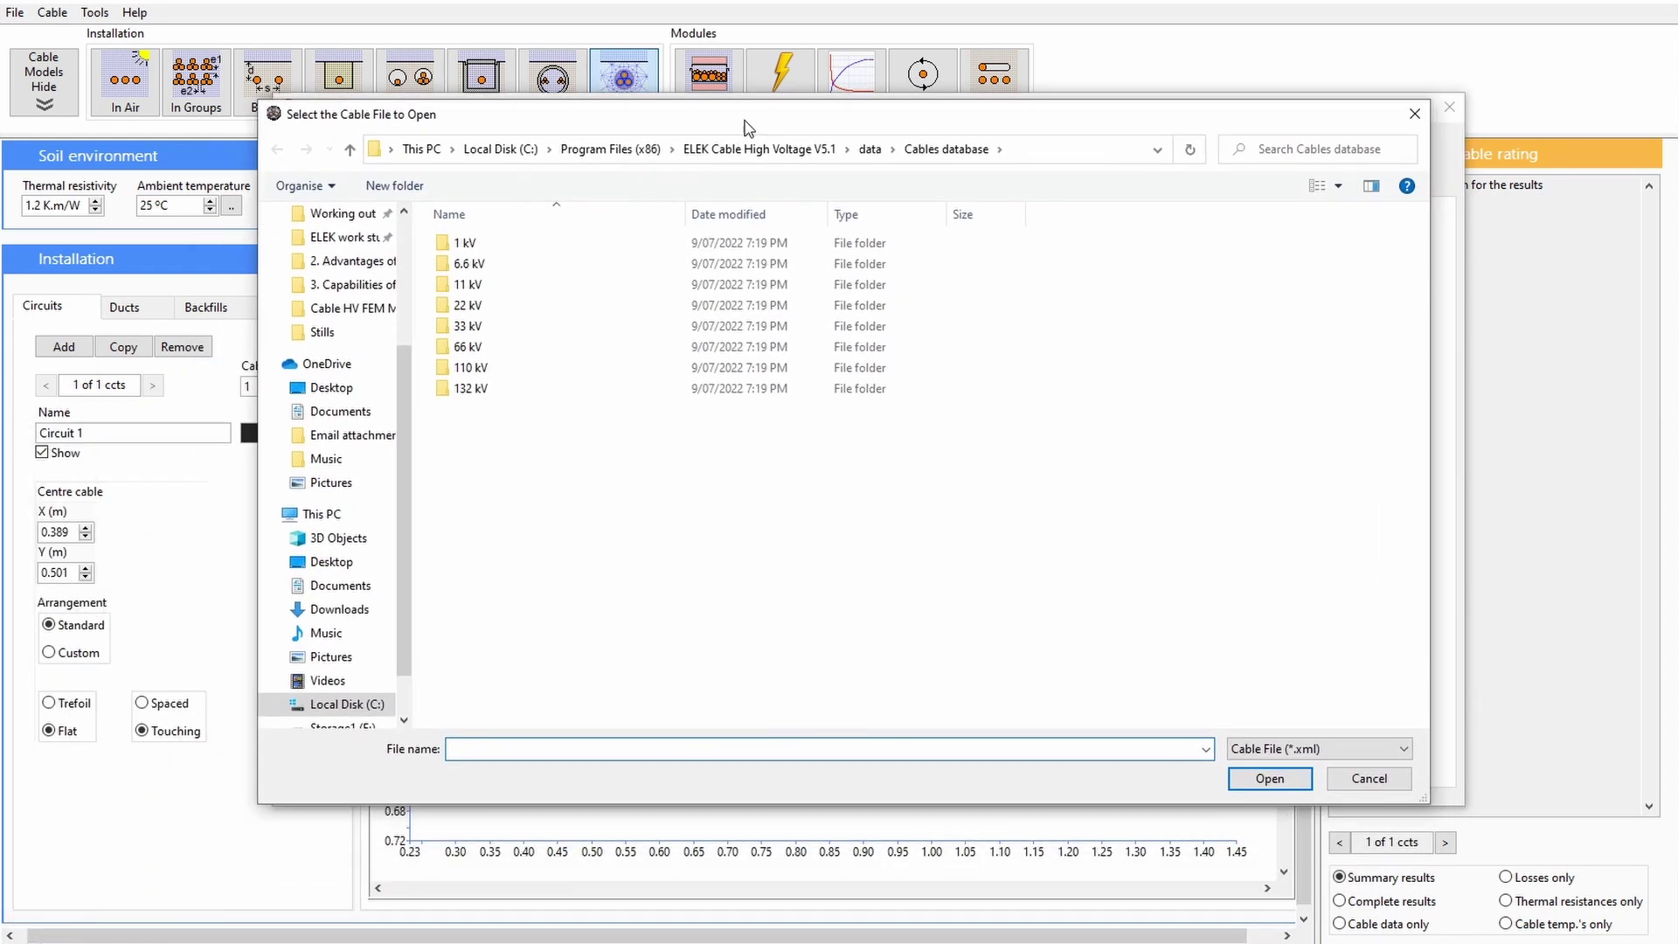
double_click(545, 395)
double_click(542, 245)
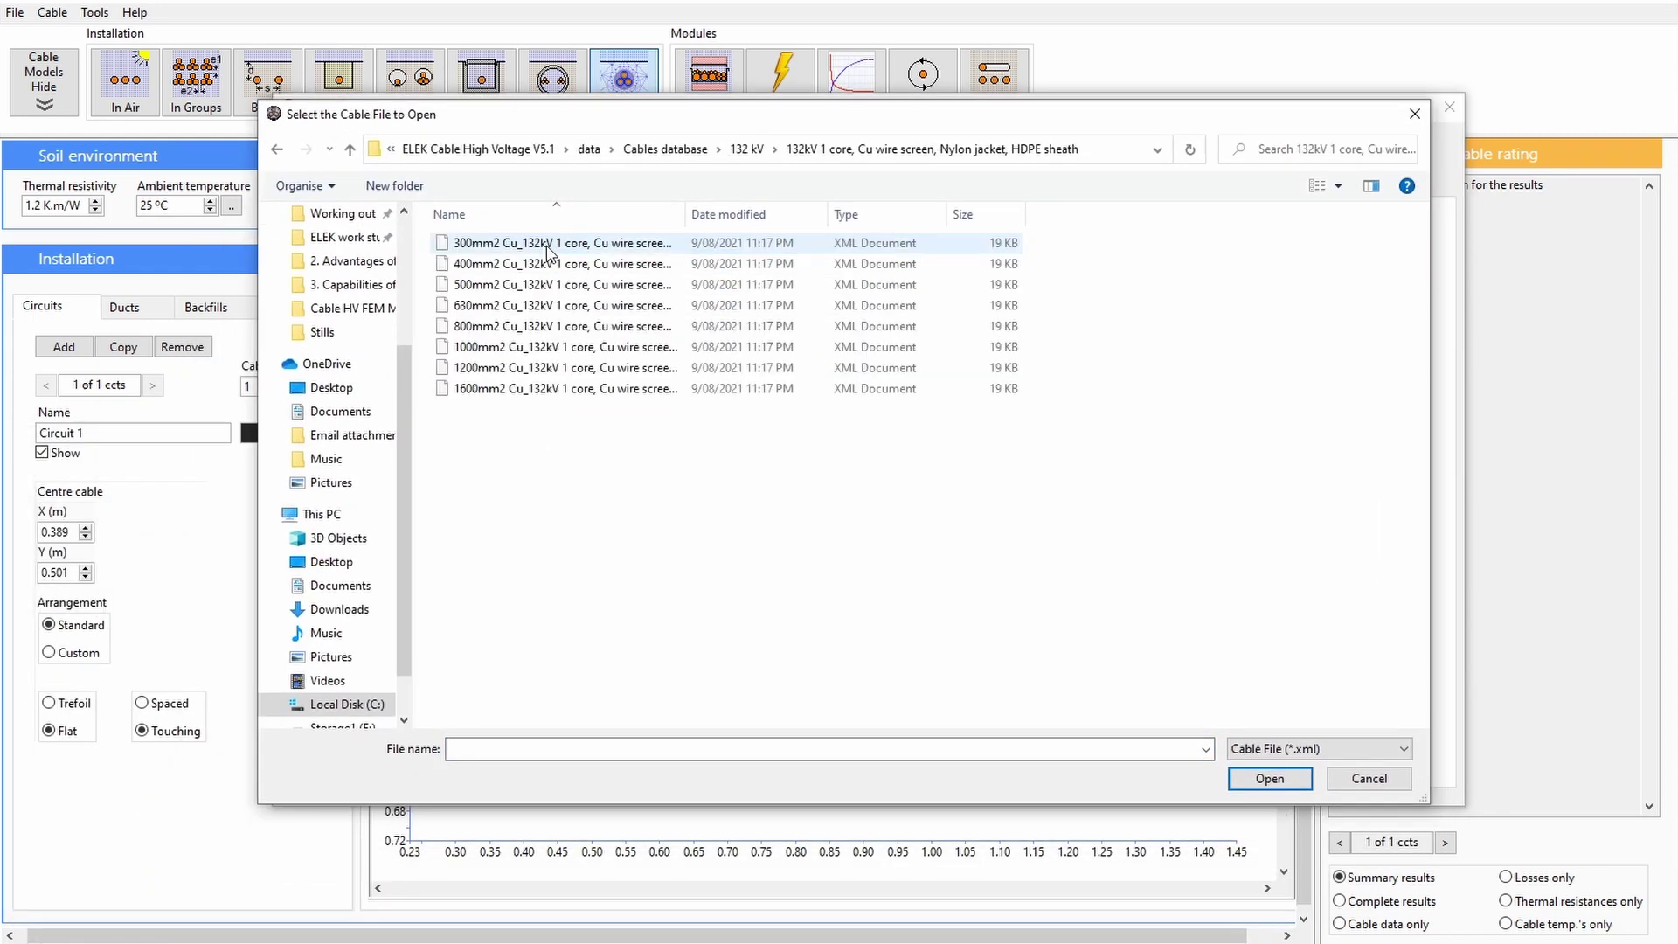
double_click(539, 371)
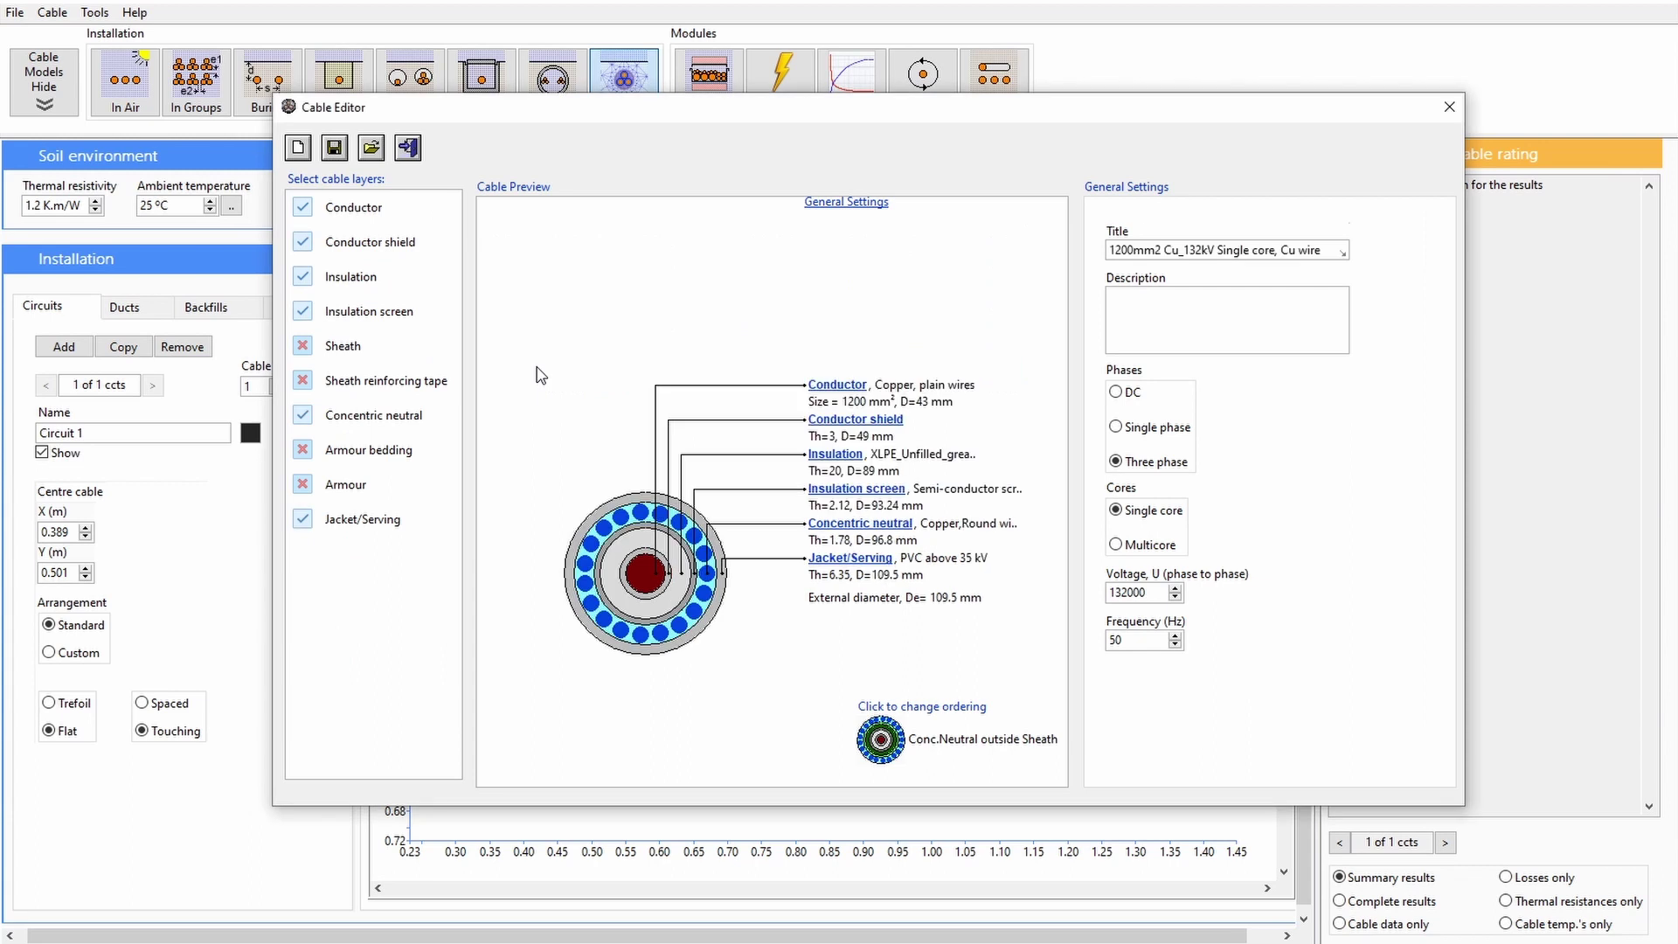
left_click(408, 152)
left_click(769, 391)
left_click(837, 442)
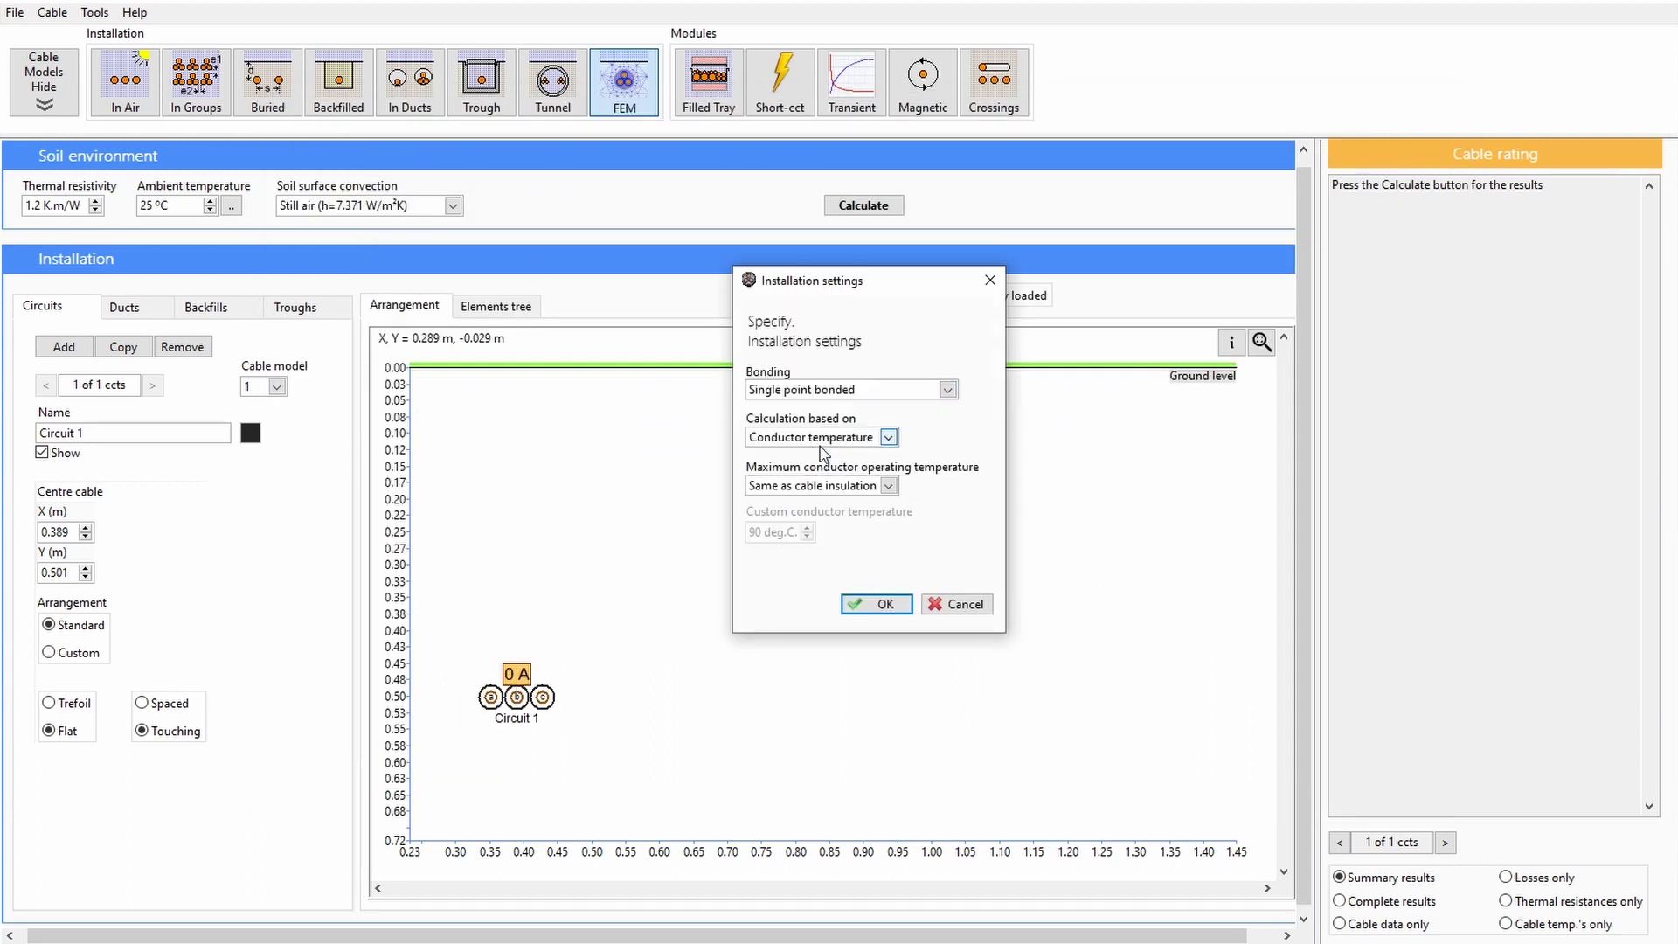
left_click(869, 605)
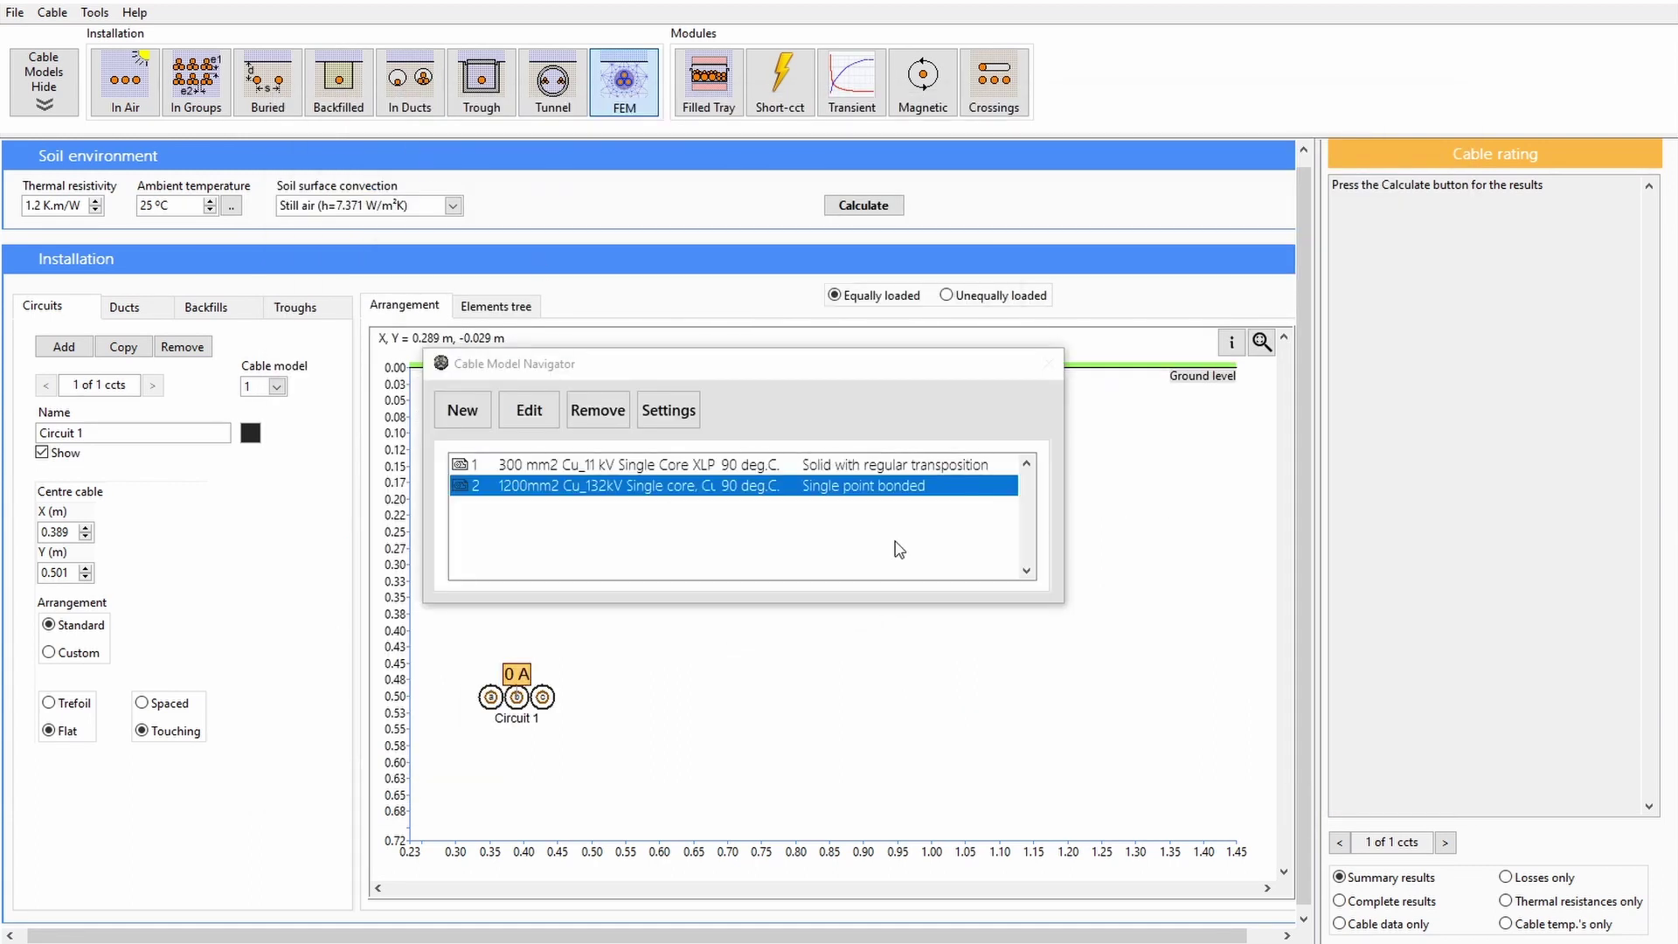
Load the 400mm2 cable from 22 kV > 22kV 3 core PVC-SWA-PVC Sheathed as a new cable model and confirm its installation settings.
left_click(458, 415)
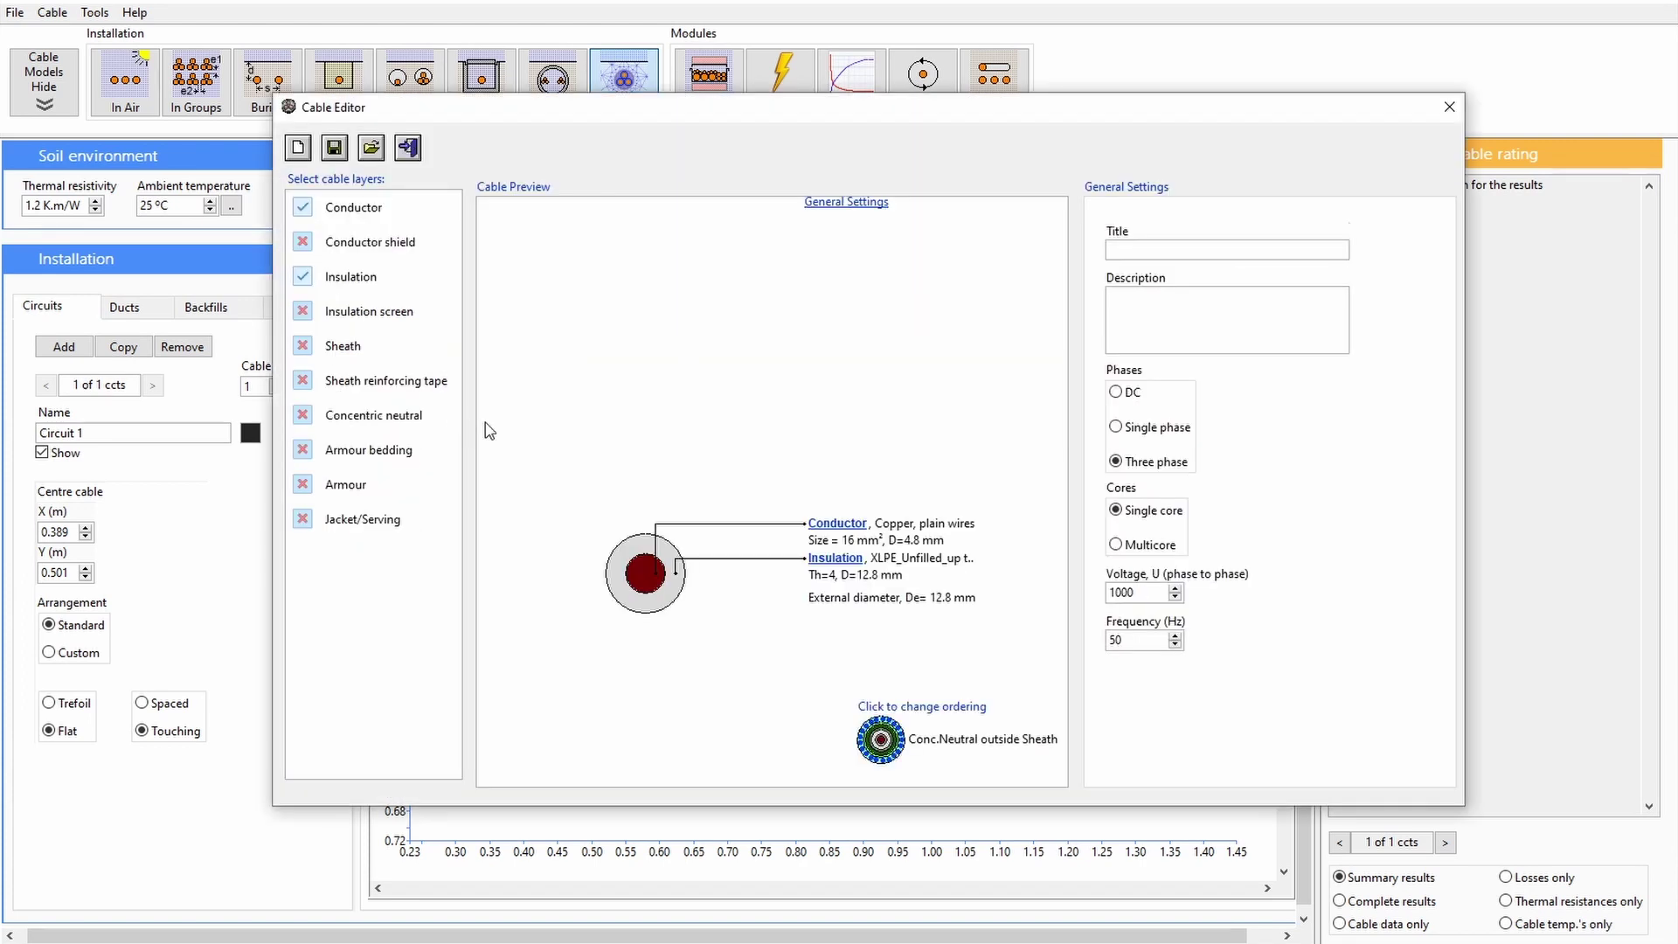
left_click(370, 149)
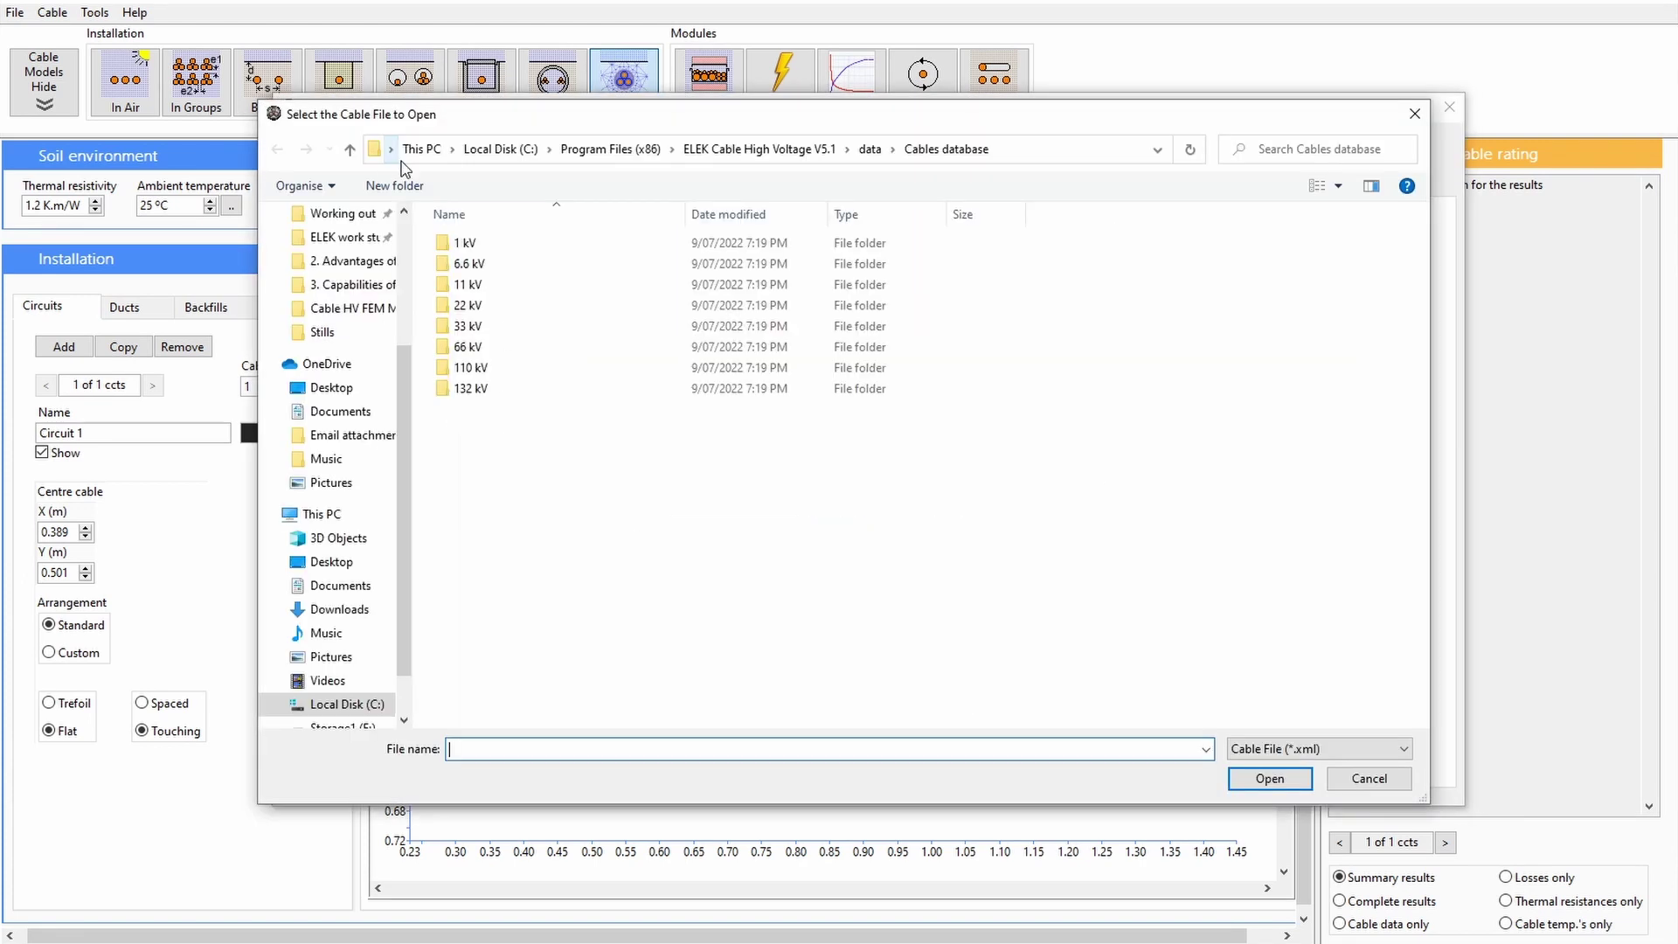
double_click(564, 311)
double_click(562, 274)
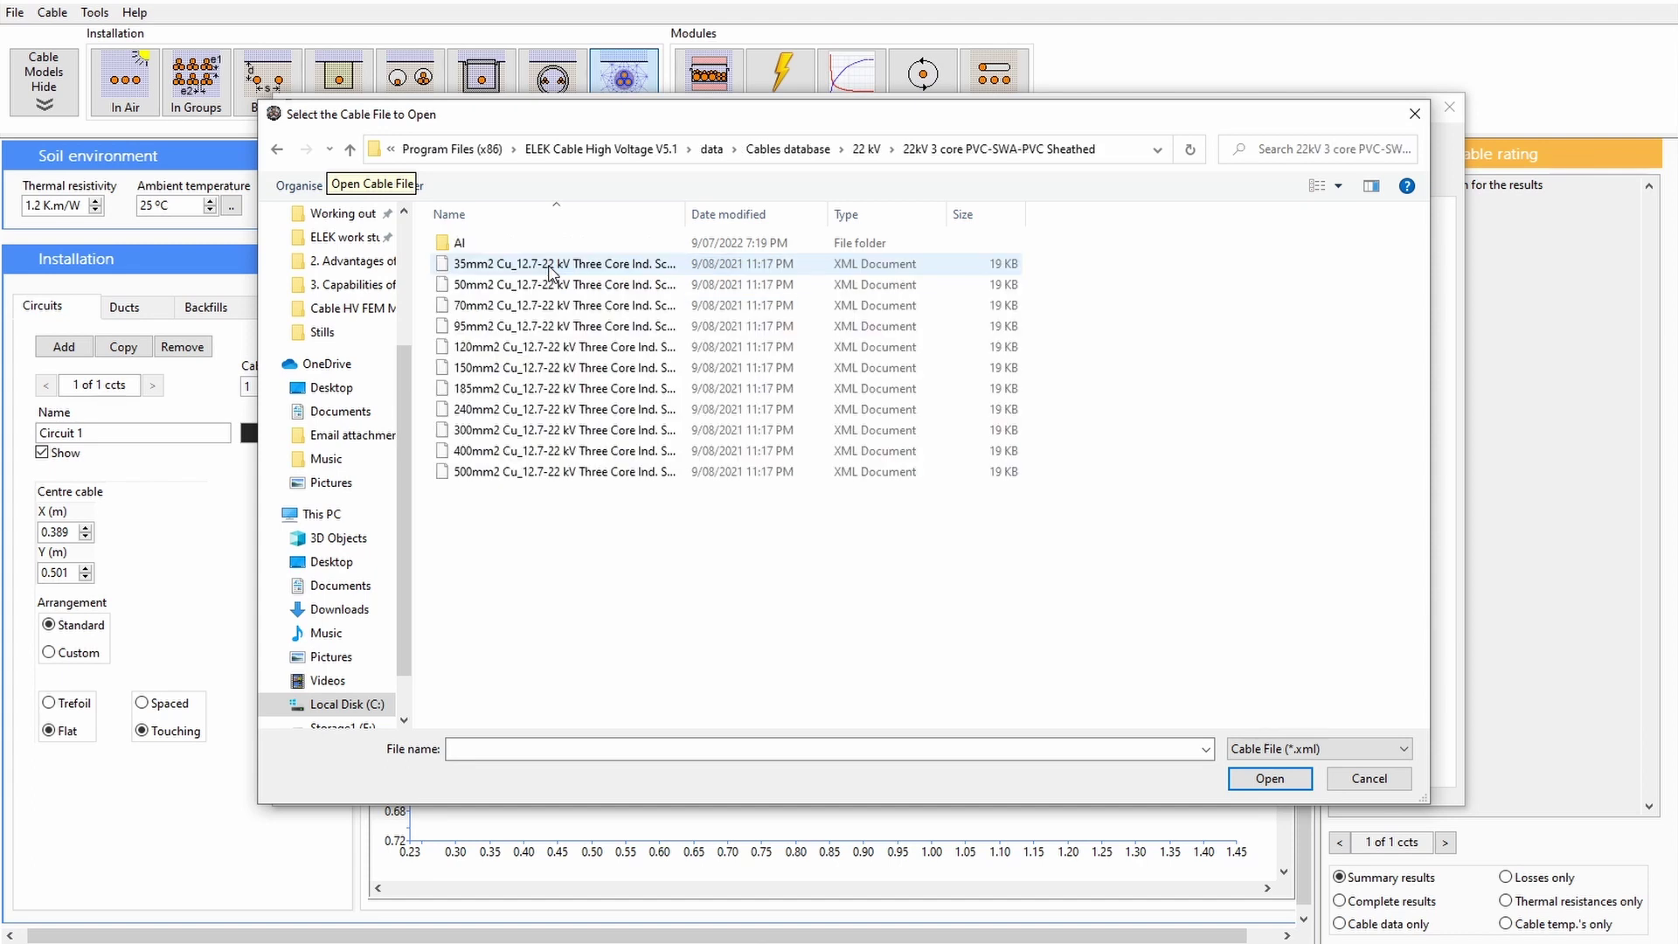
double_click(544, 451)
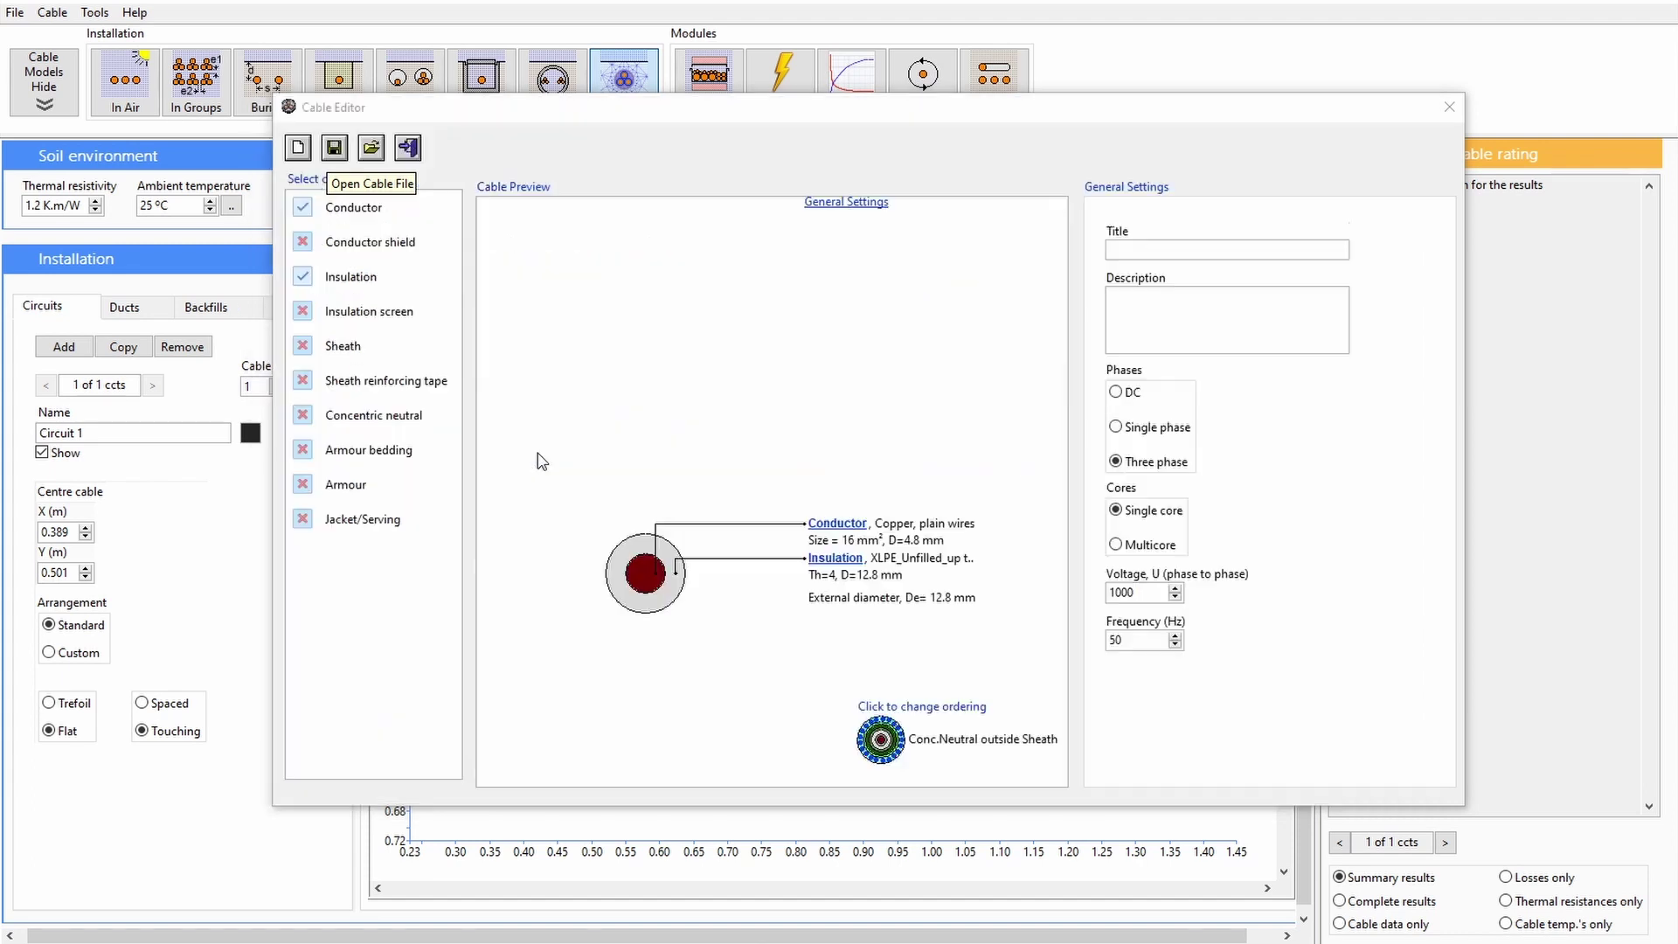
left_click(407, 147)
left_click(885, 608)
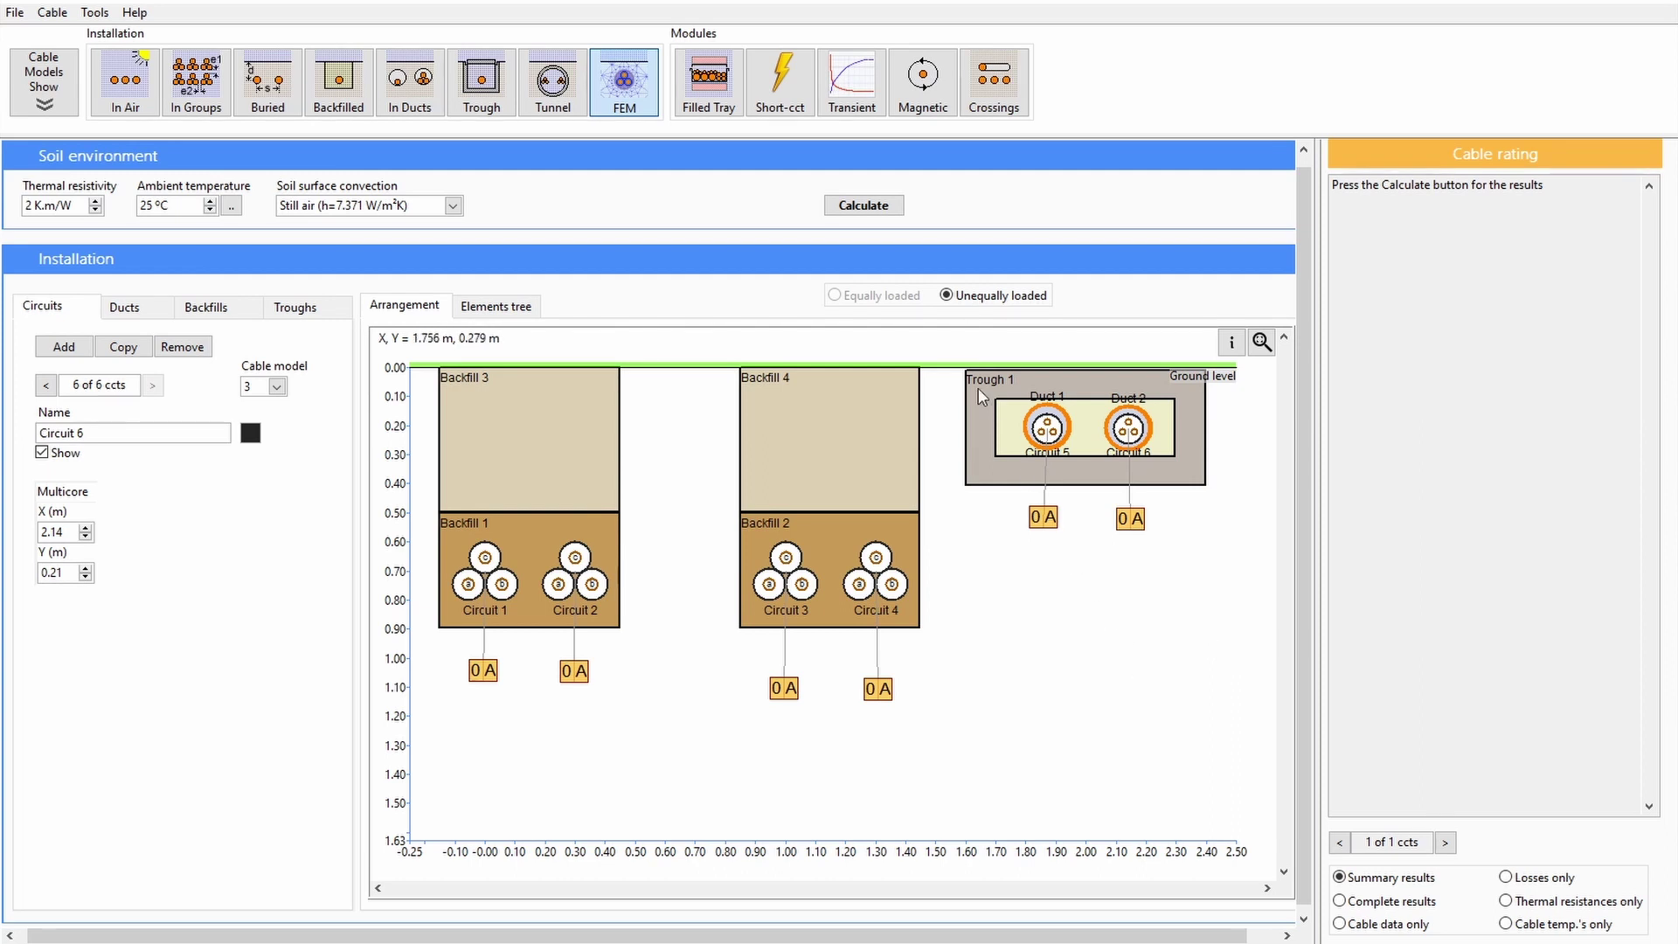
Run the FEM calculation and review ratings for Circuits 2–6 (660, 658, 670, 364, 392 A).
left_click(874, 208)
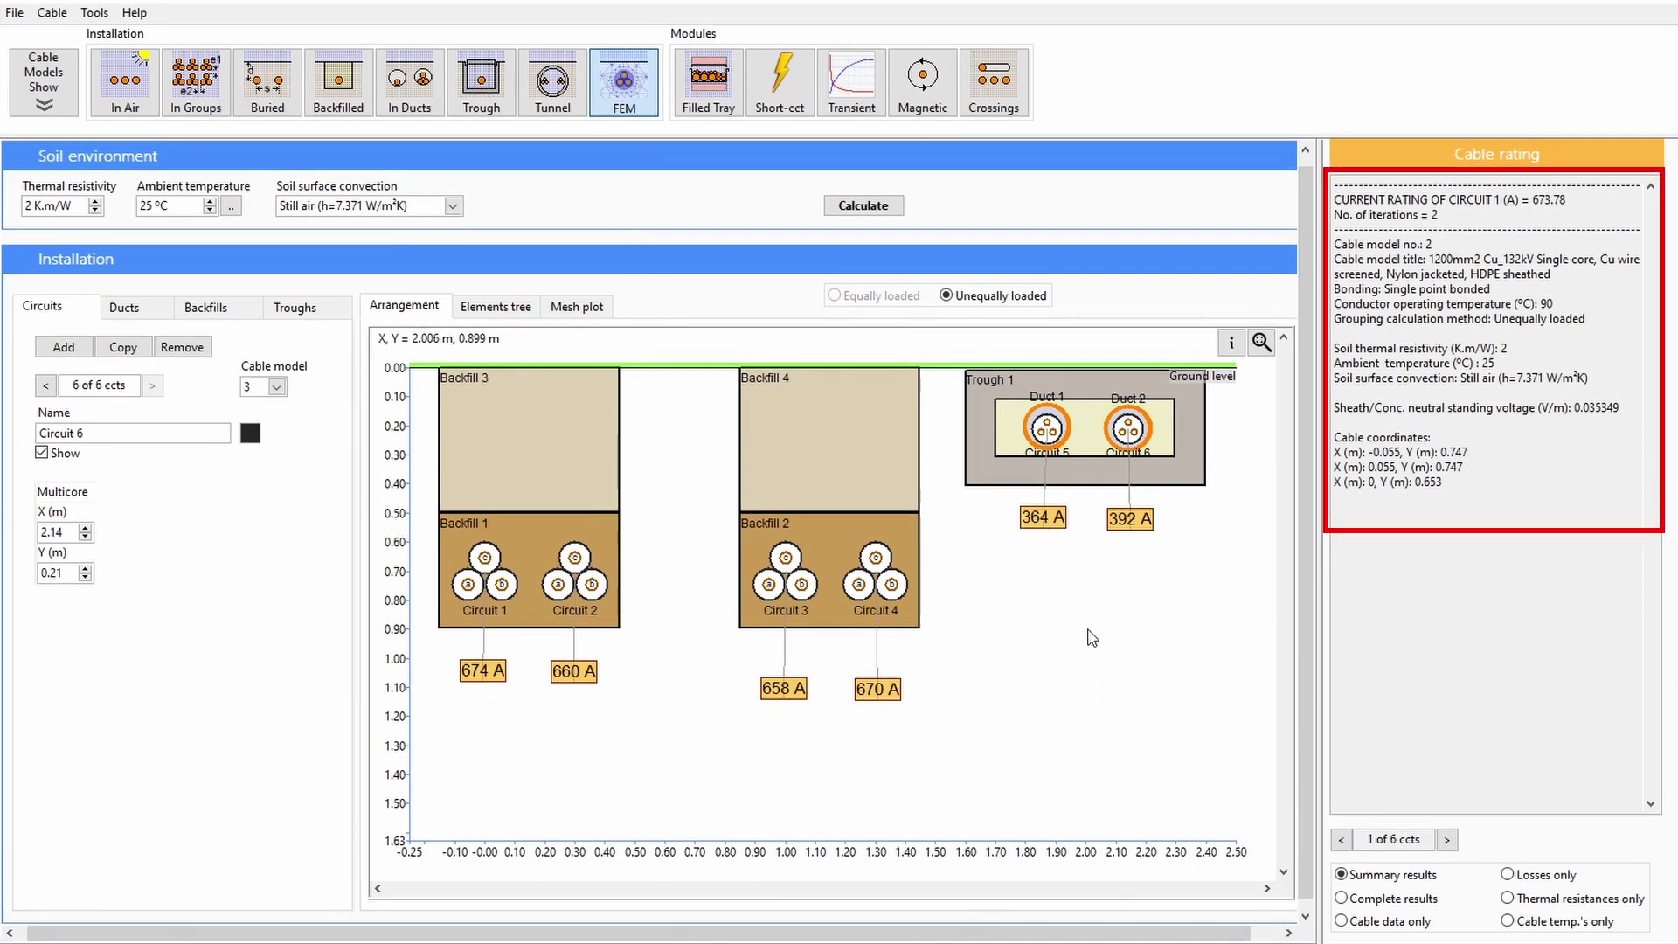
left_click(1448, 840)
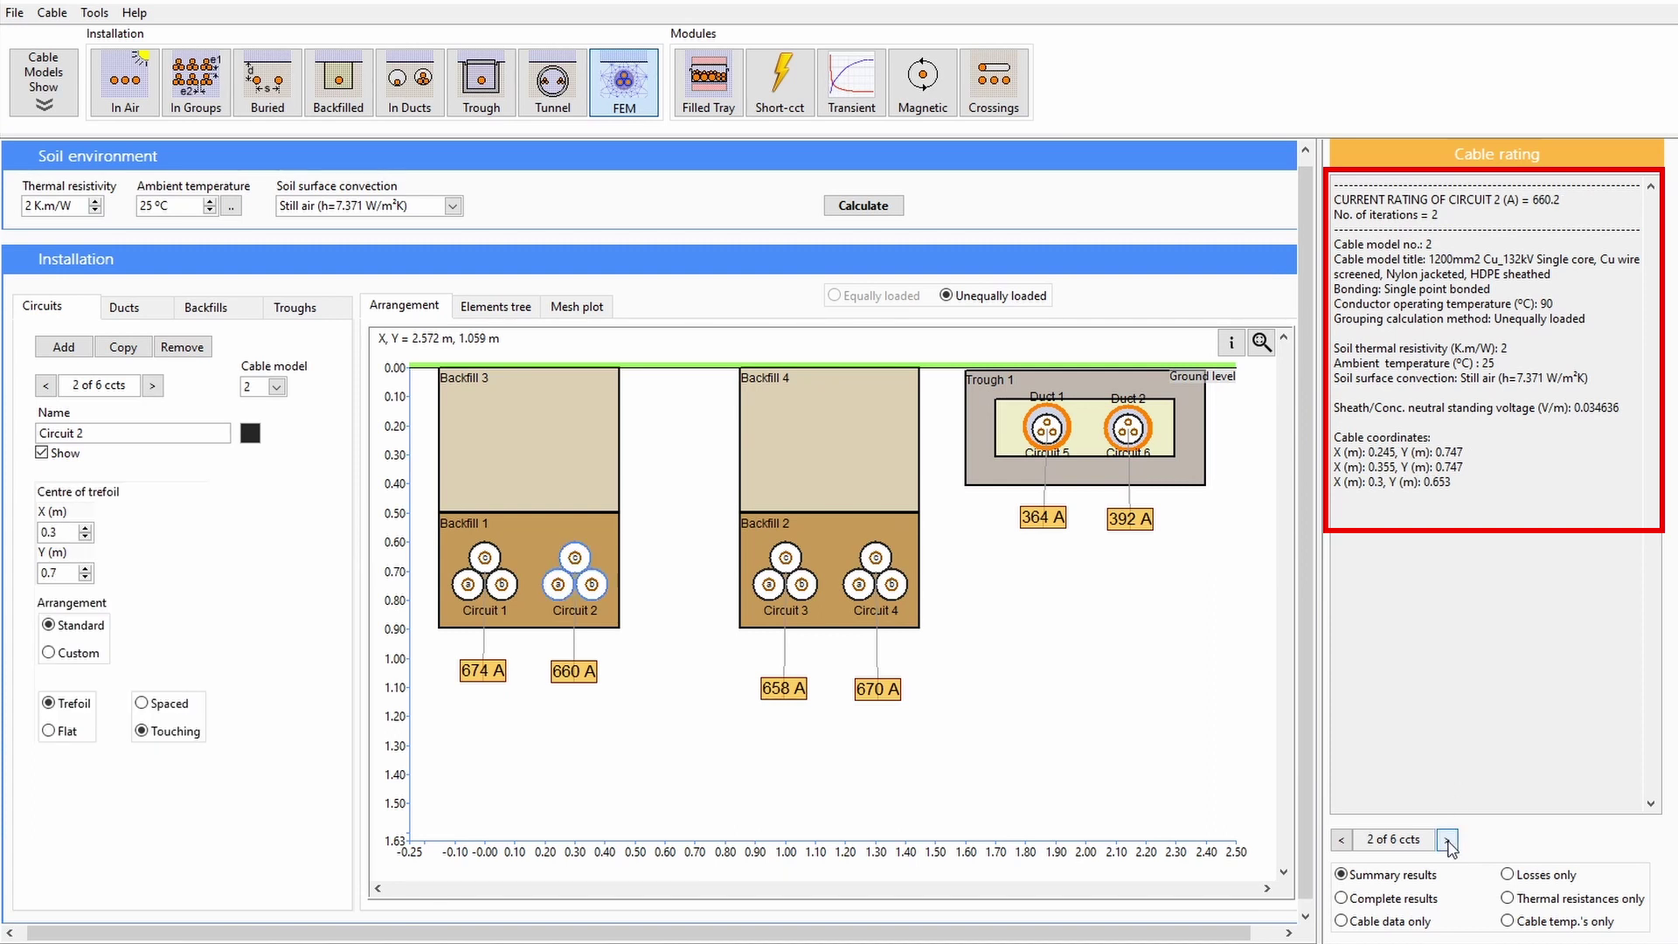
left_click(1447, 840)
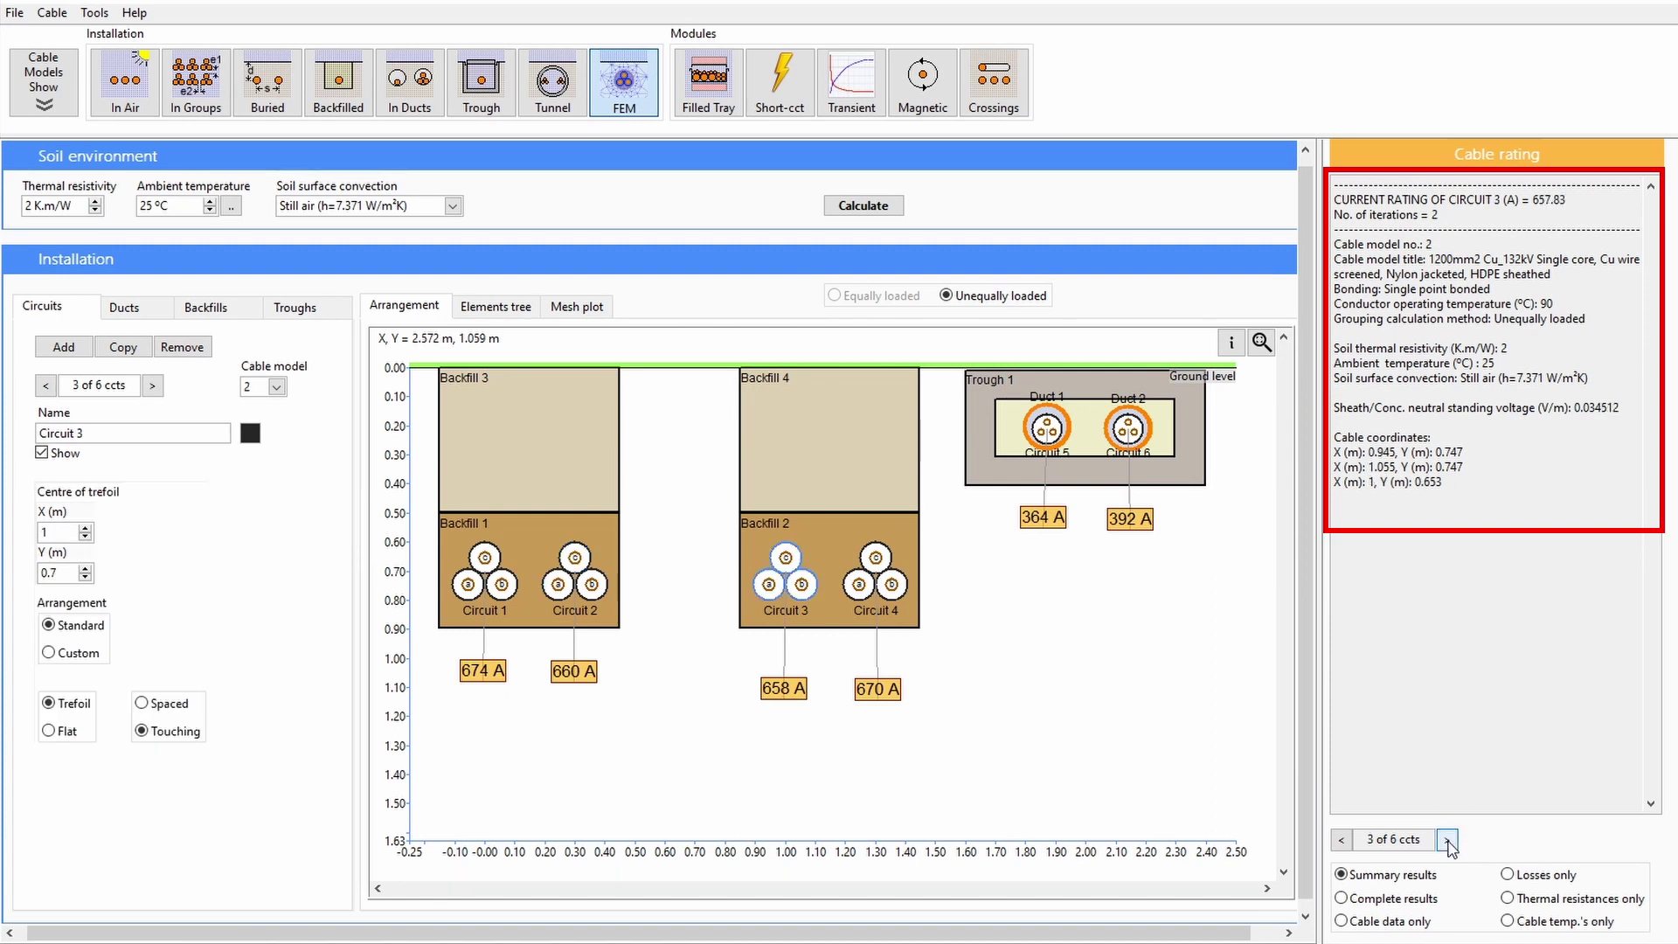
left_click(1447, 840)
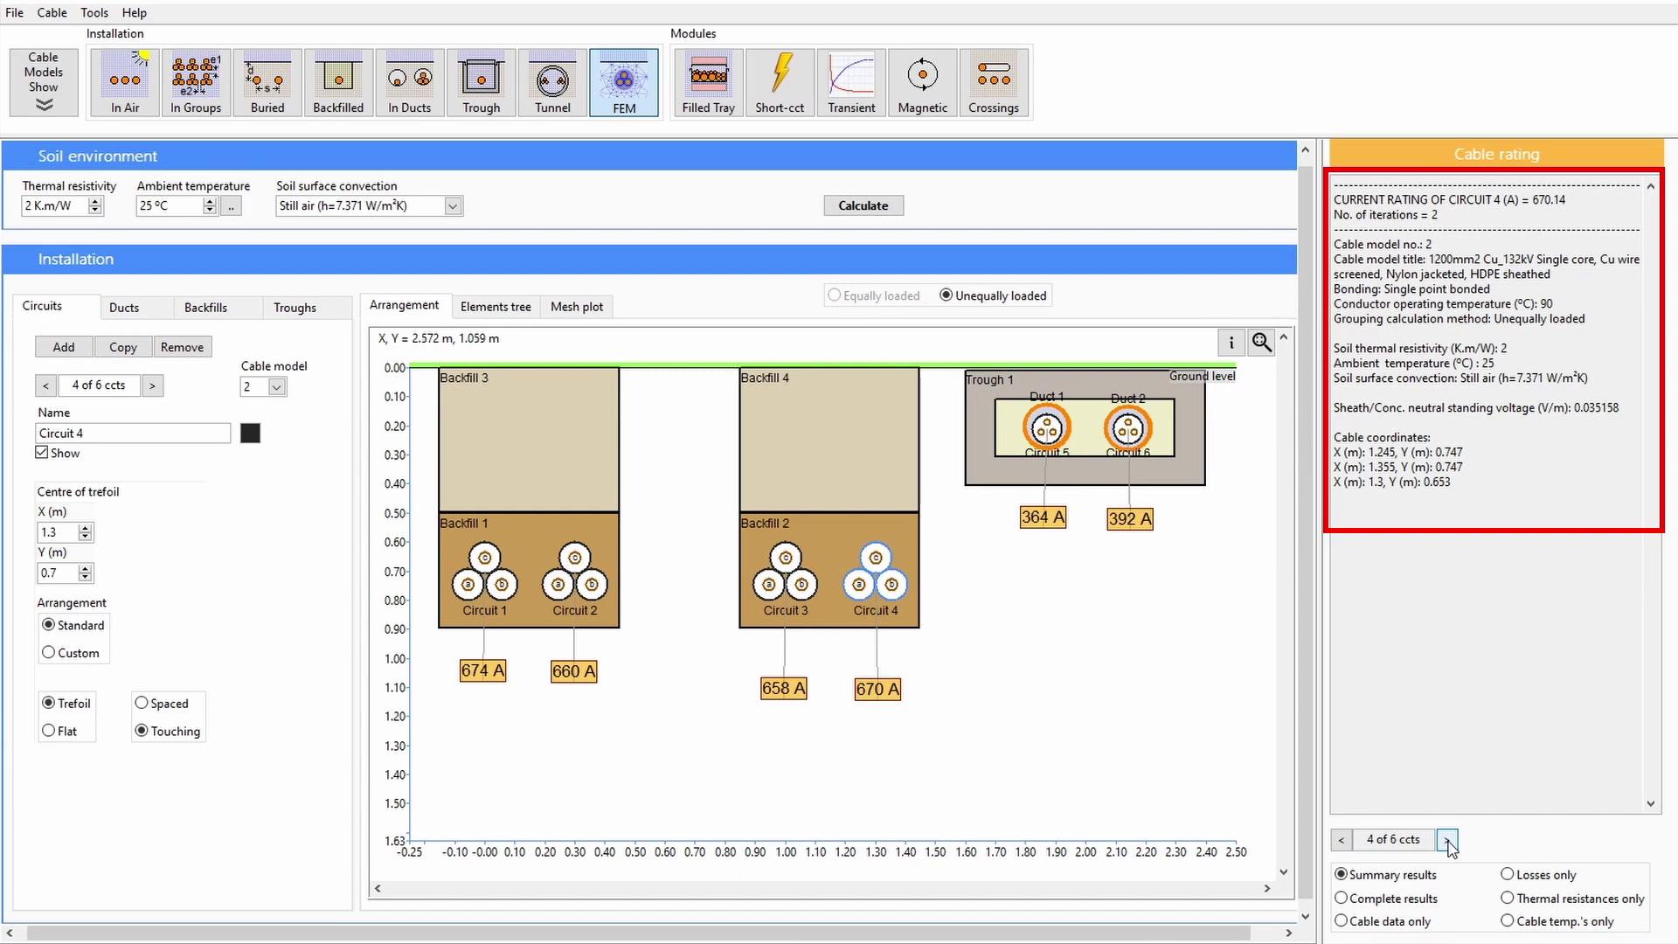
left_click(1447, 840)
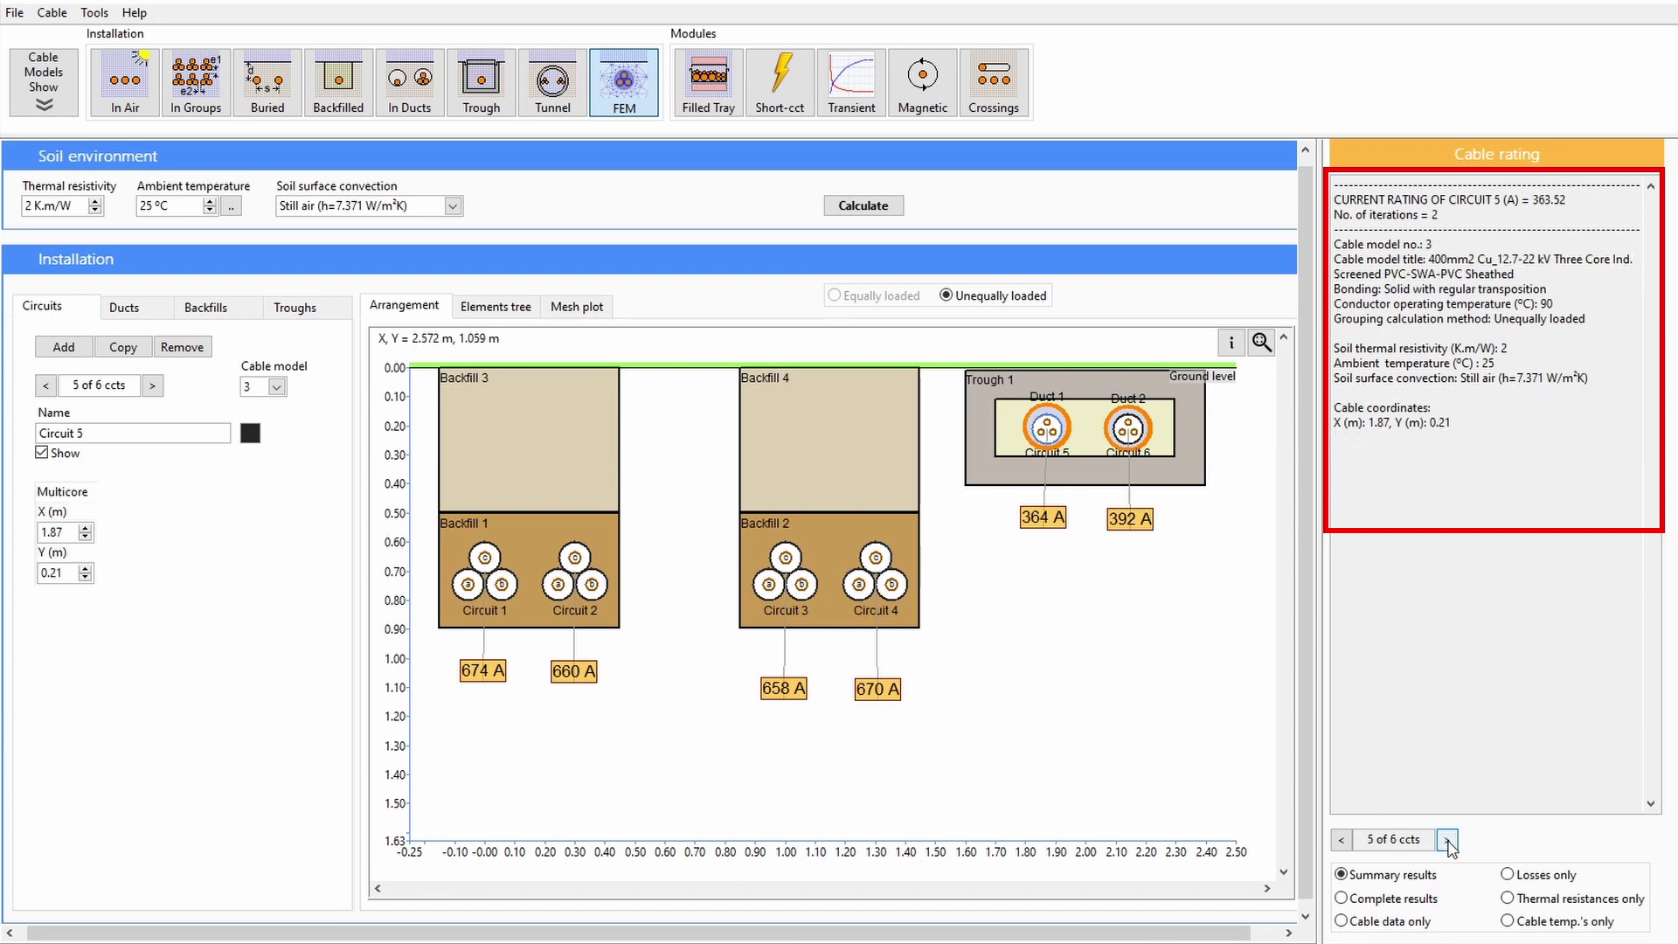
left_click(1448, 840)
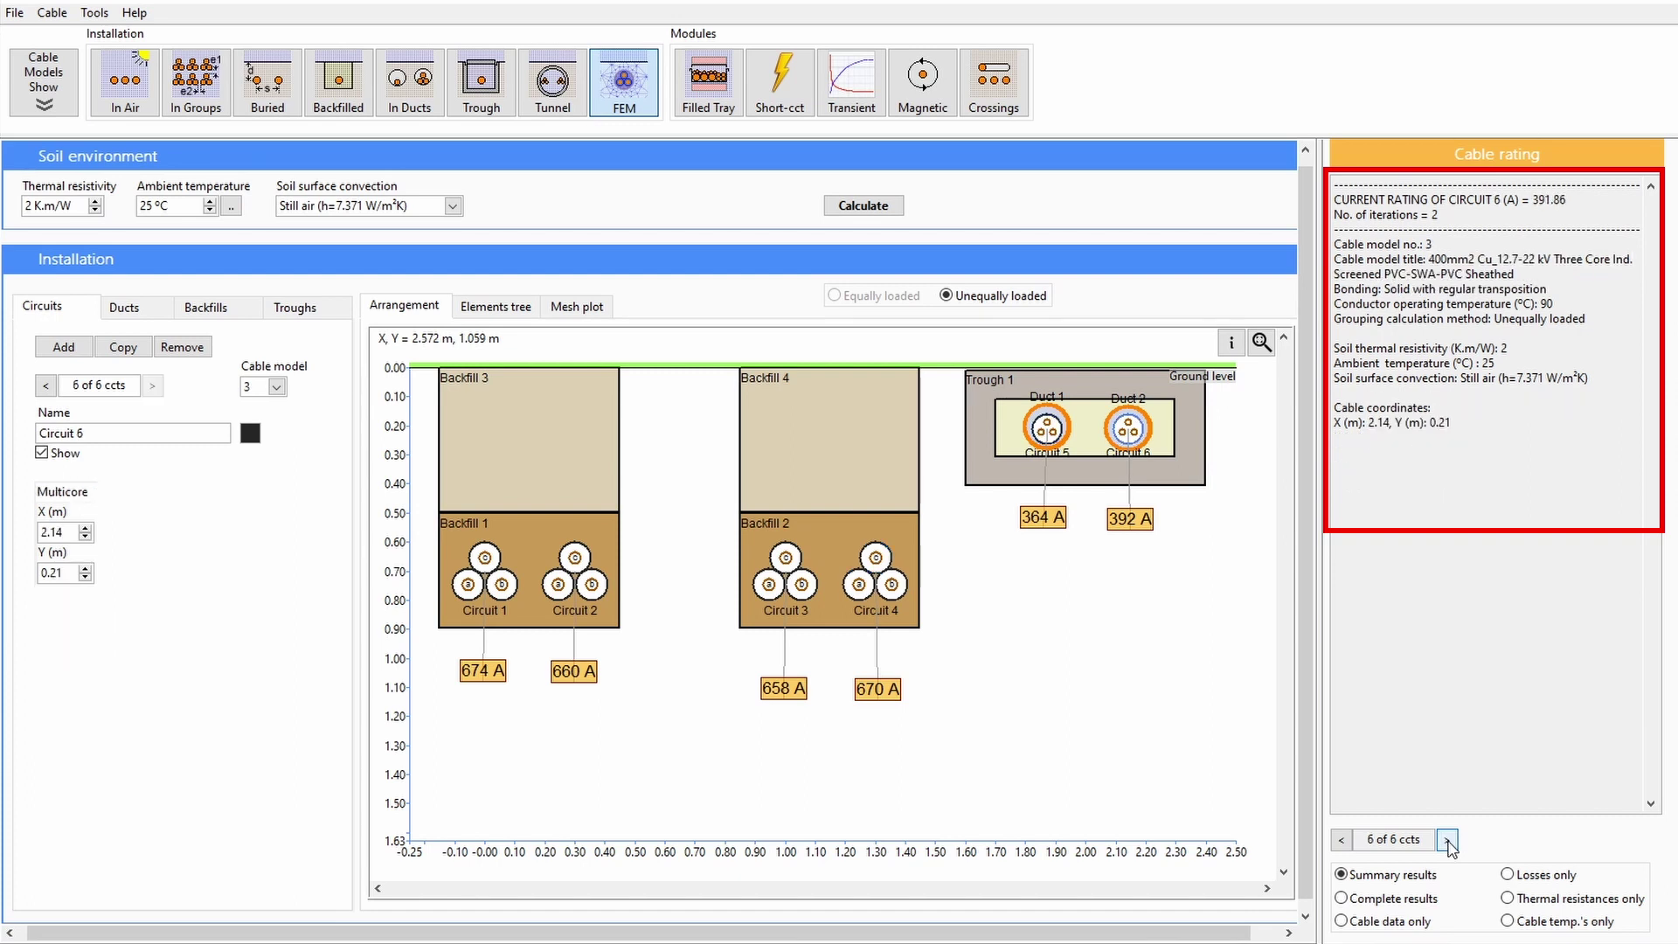
Step back through the rating results to Circuit 1's 674 A.
left_click(1343, 843)
left_click(1343, 843)
left_click(1343, 843)
left_click(1343, 843)
left_click(1342, 843)
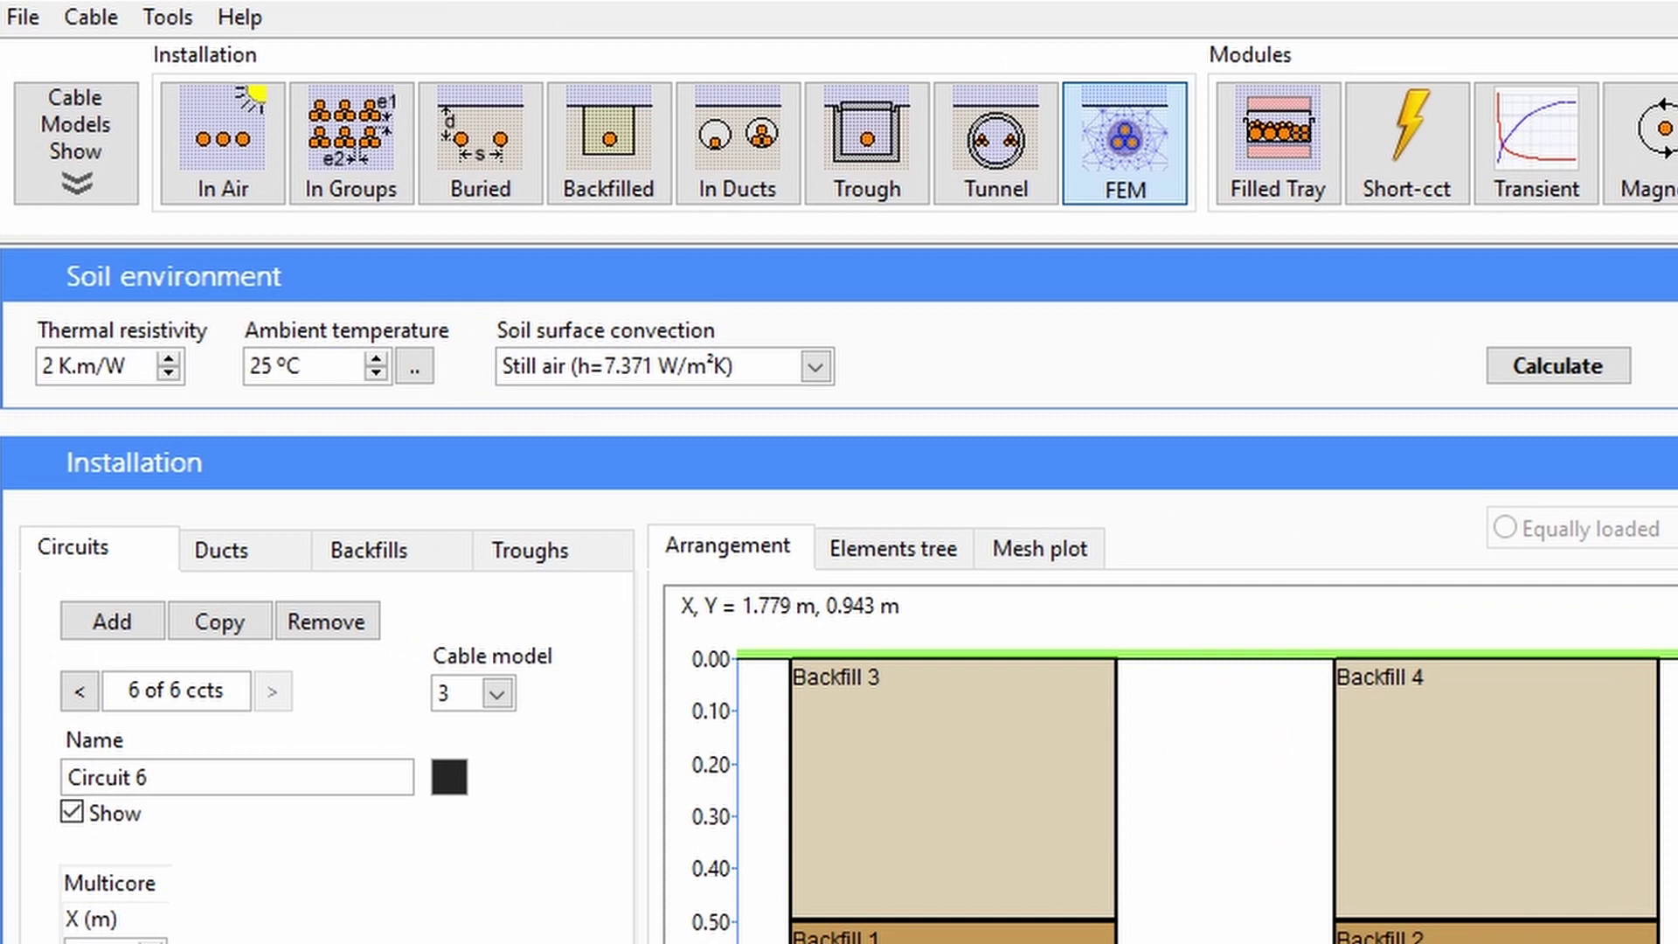
Generate the study report titled 'example report', keeping PDF as the output format.
left_click(186, 12)
left_click(192, 55)
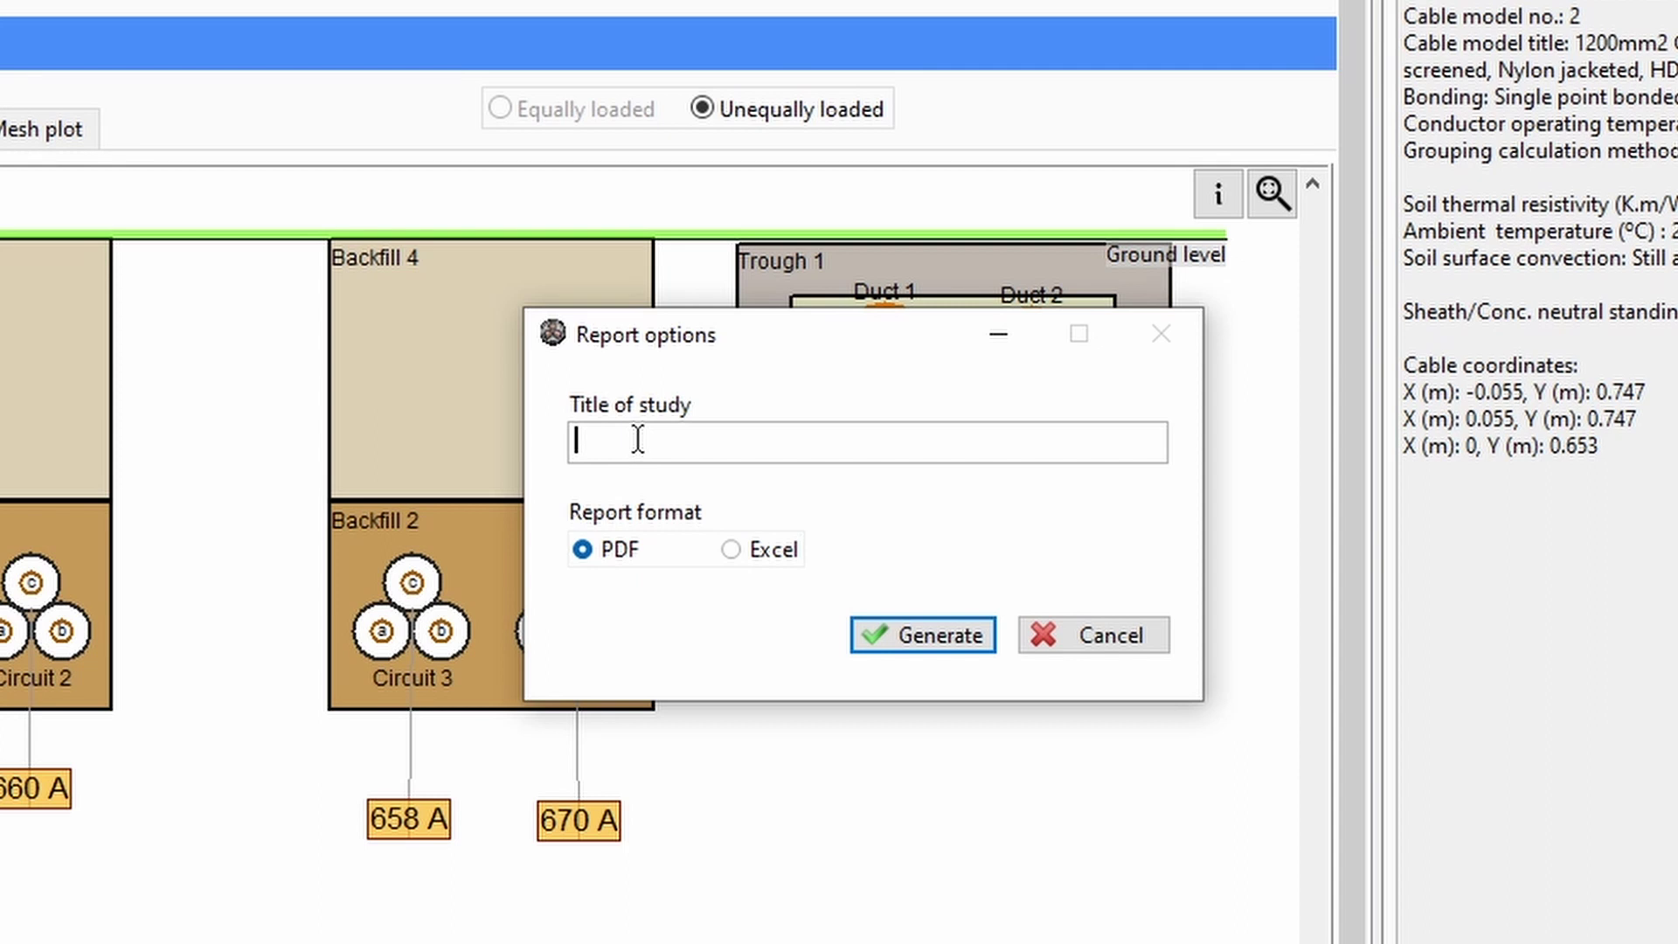
type("example re")
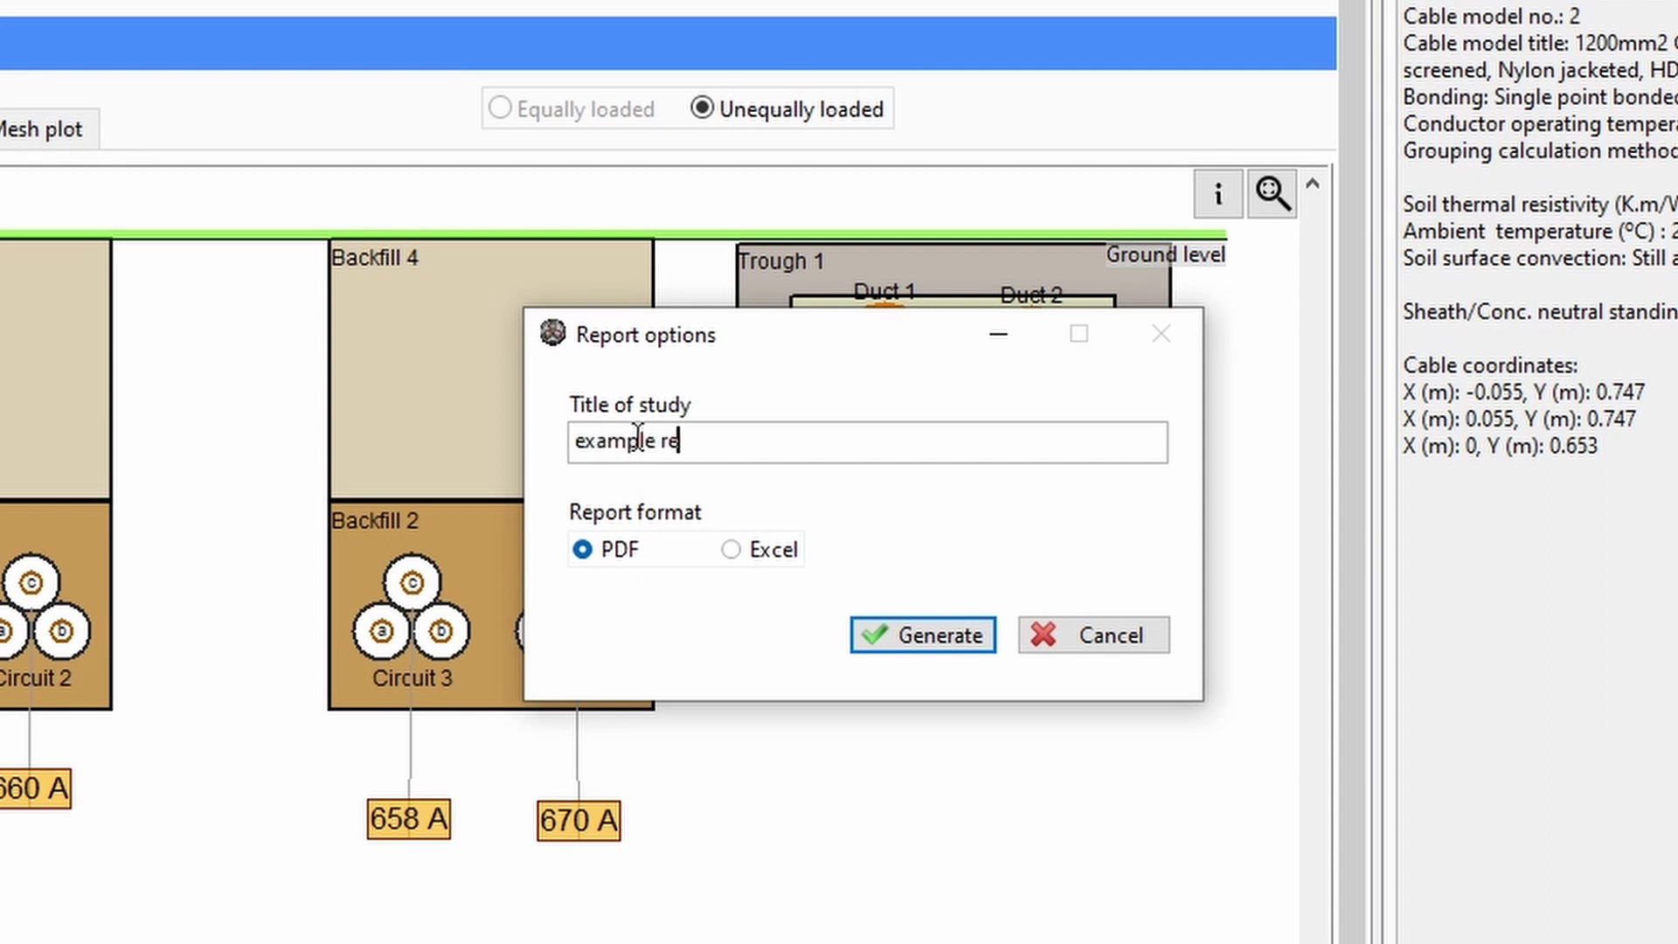
type("port")
left_click_drag(731, 344, 599, 302)
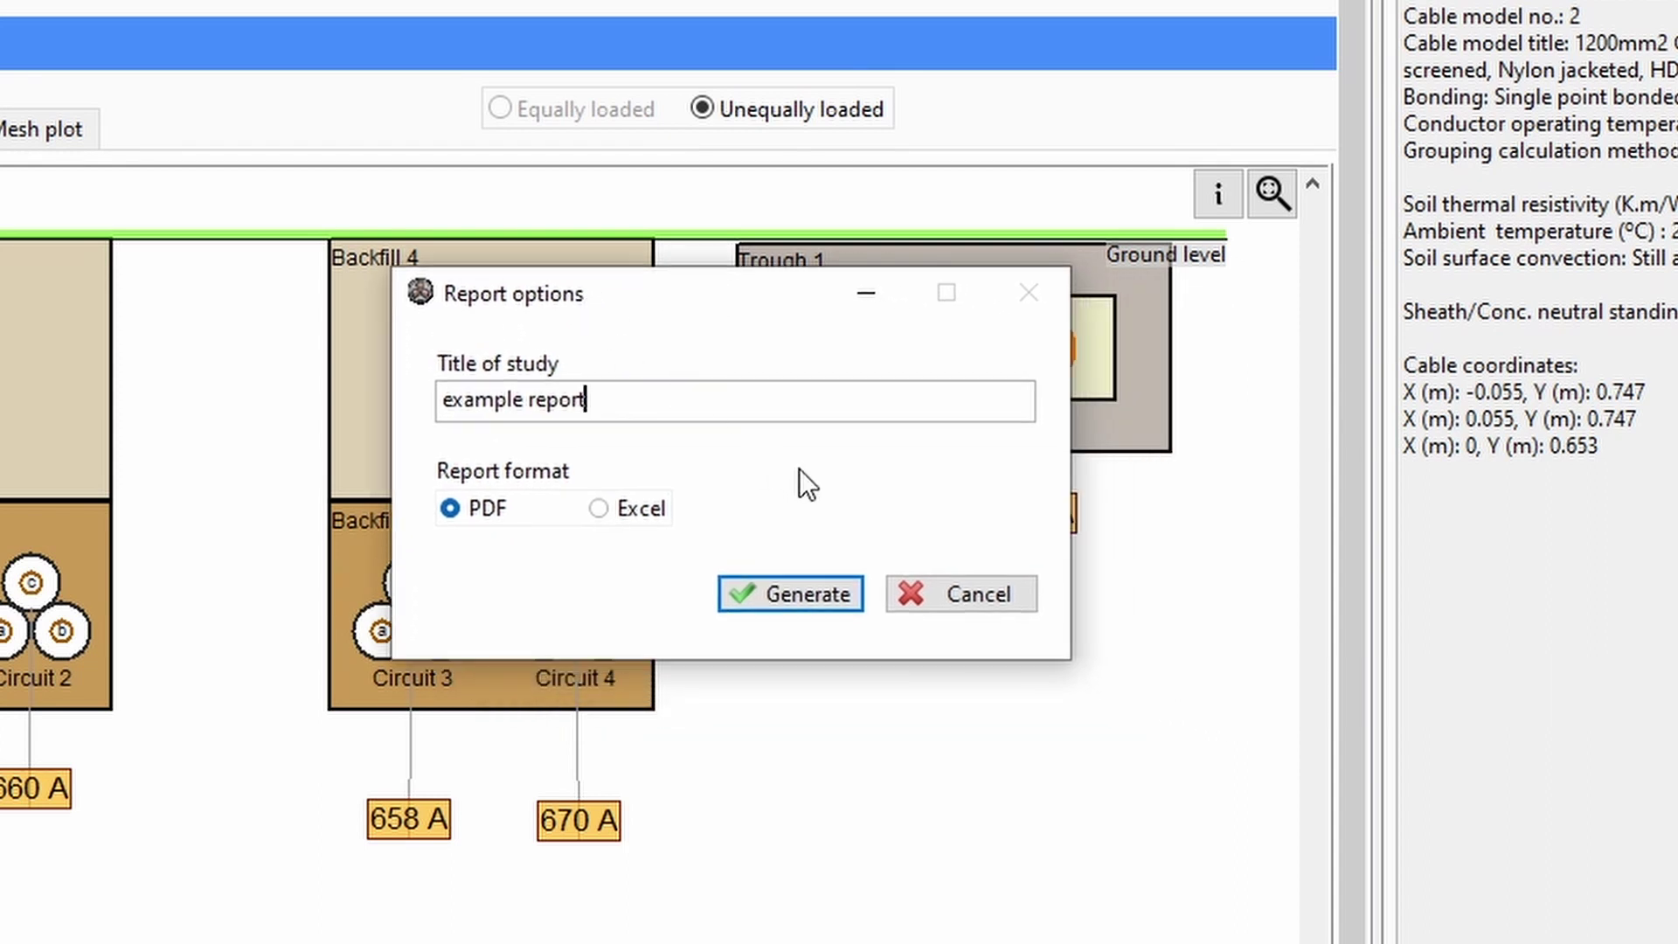
left_click(626, 505)
left_click(444, 510)
left_click(809, 599)
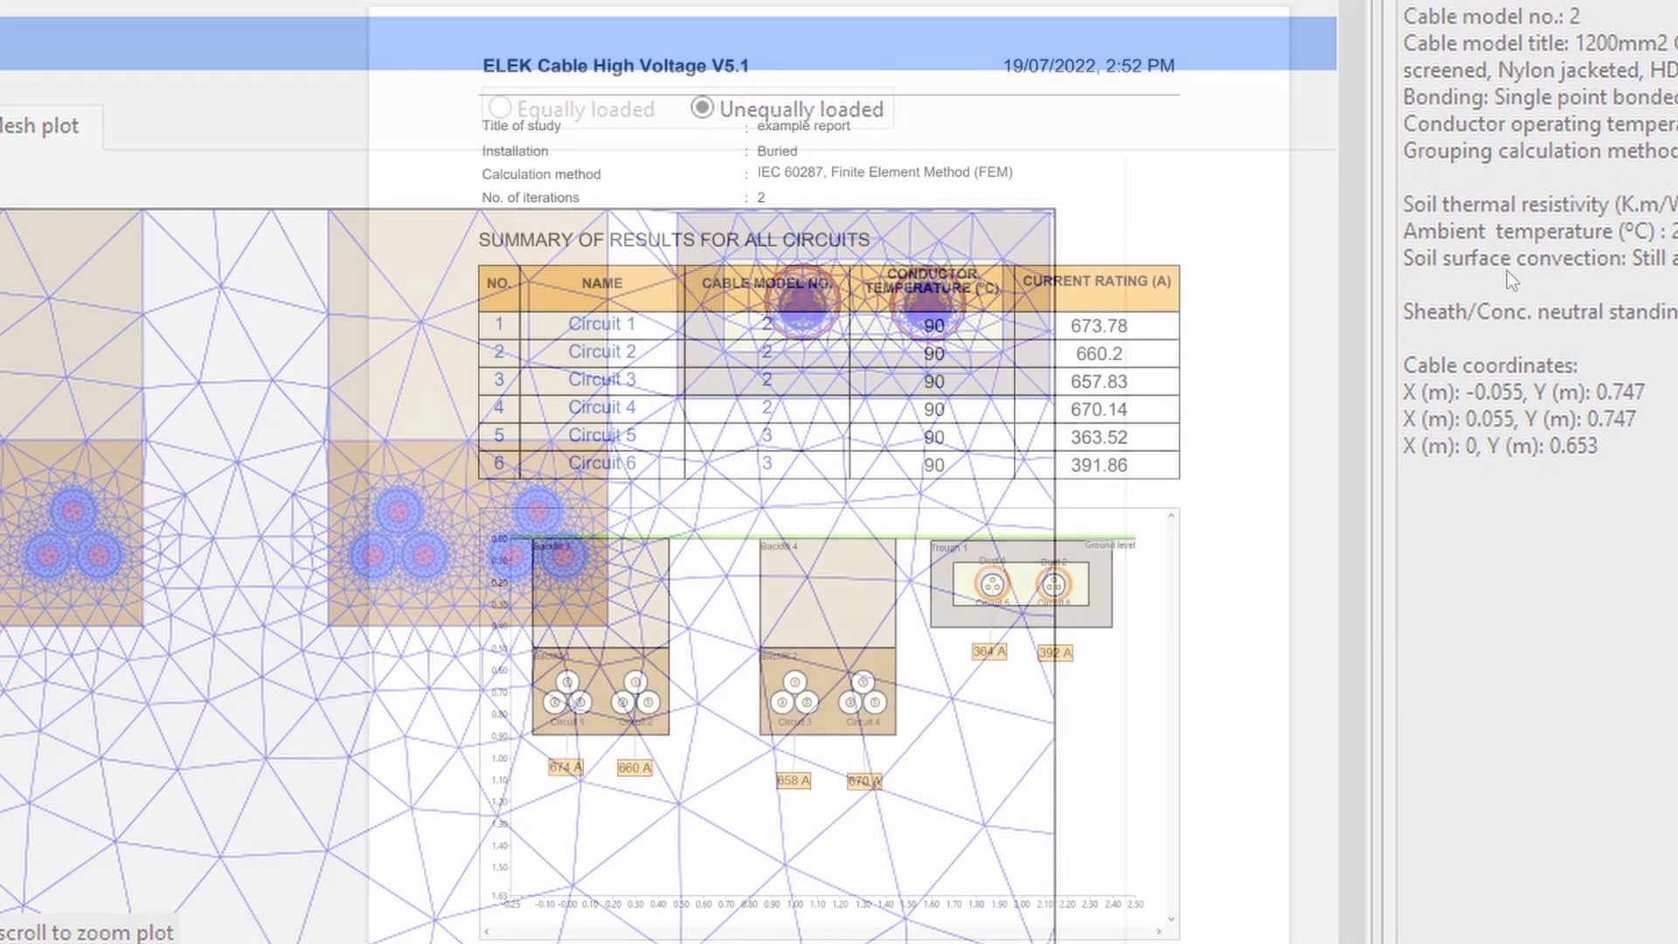
scroll(1518, 275, "down", 10)
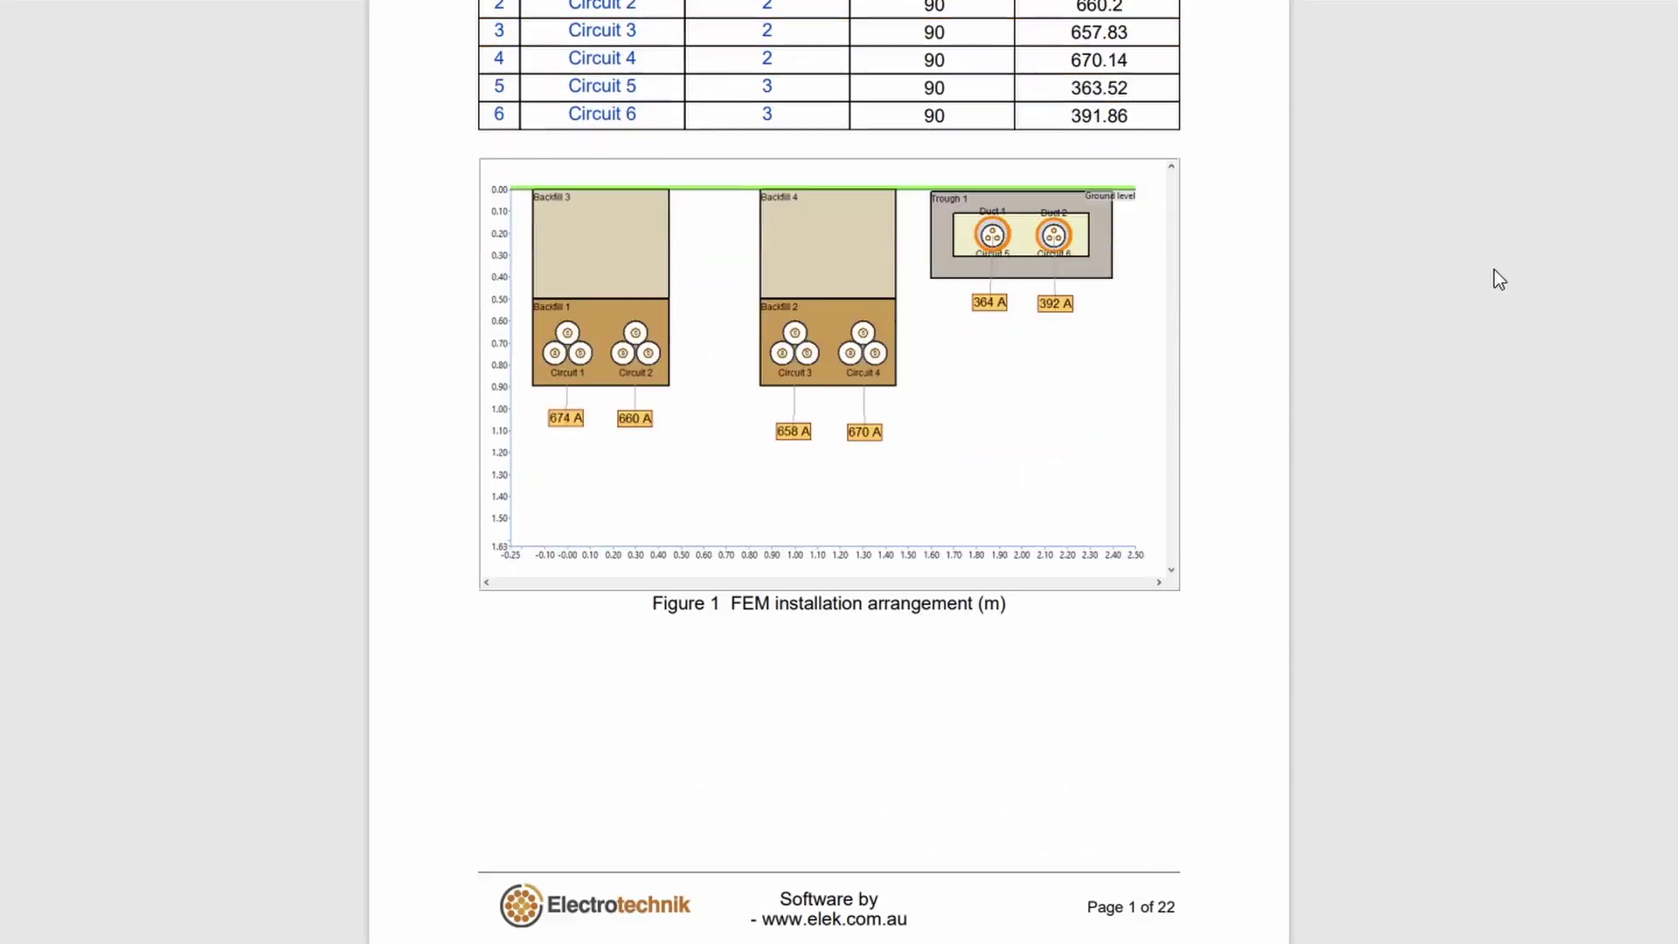
scroll(1500, 278, "down", 5)
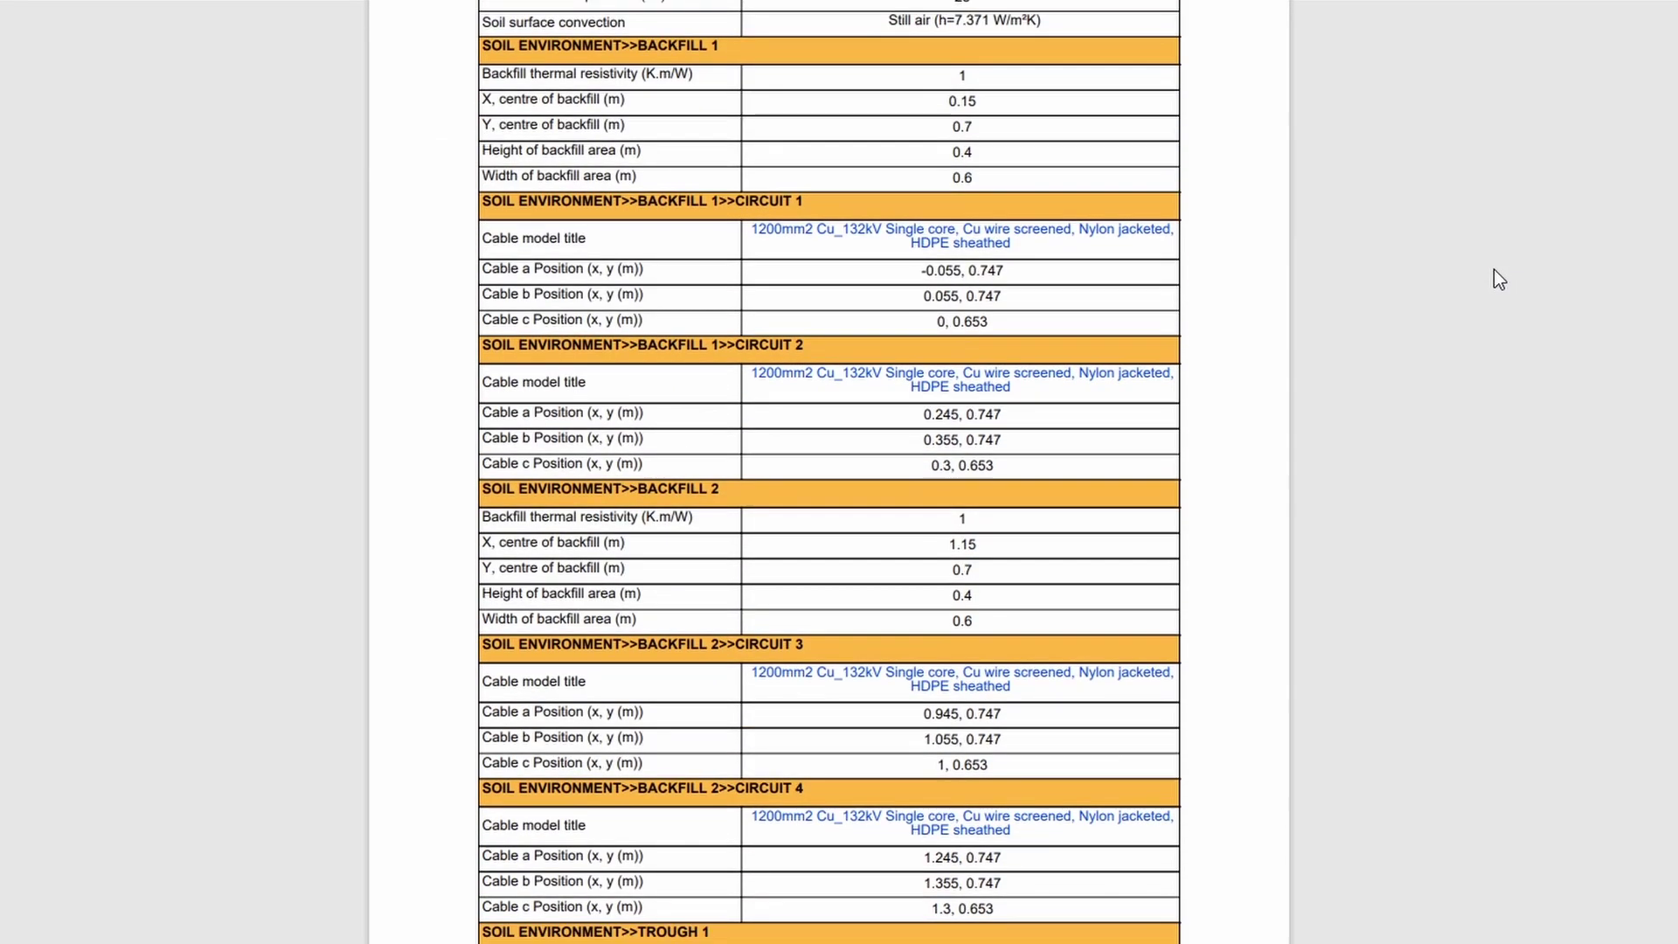
scroll(1500, 279, "down", 13)
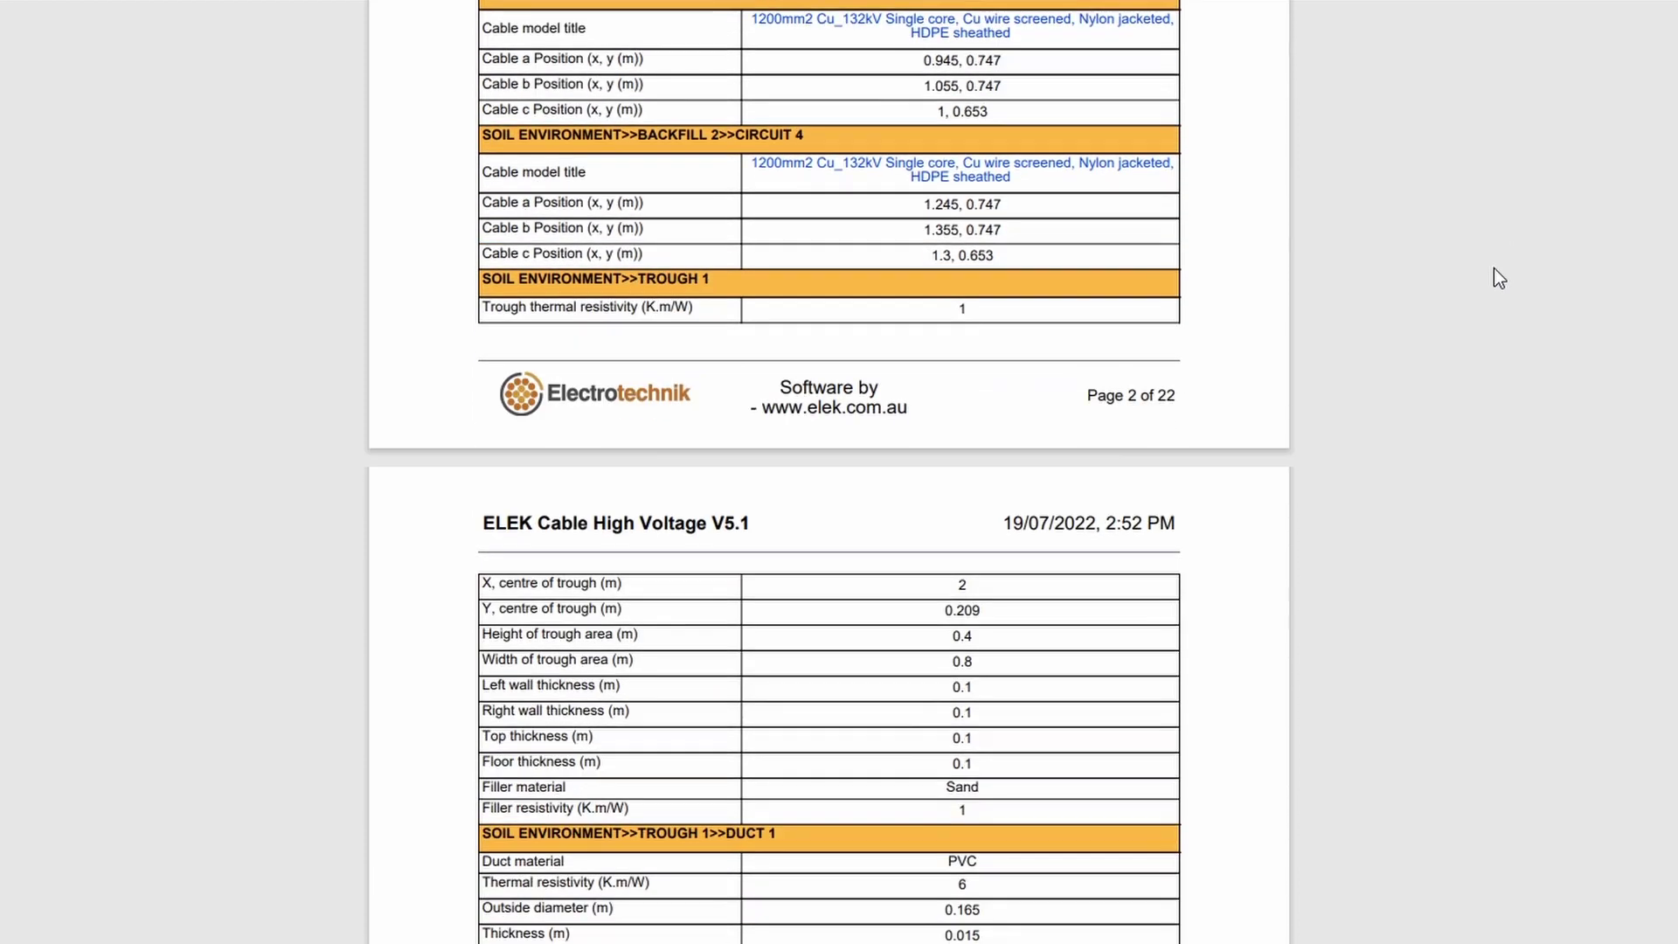
scroll(1500, 279, "down", 8)
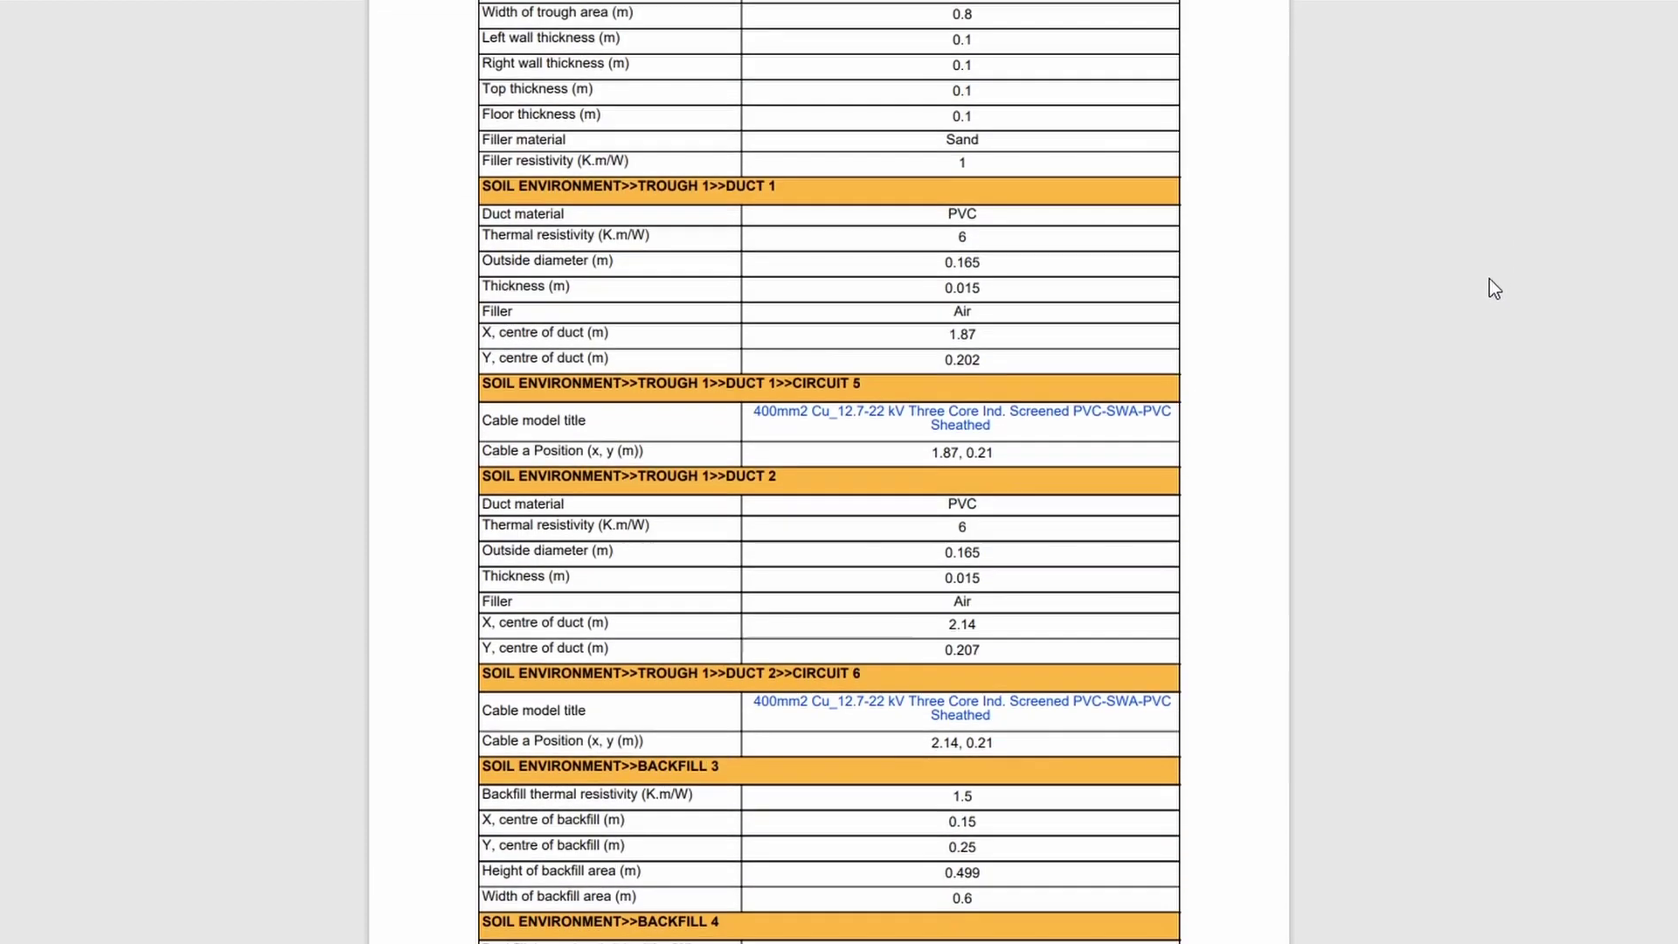
scroll(1492, 282, "down", 16)
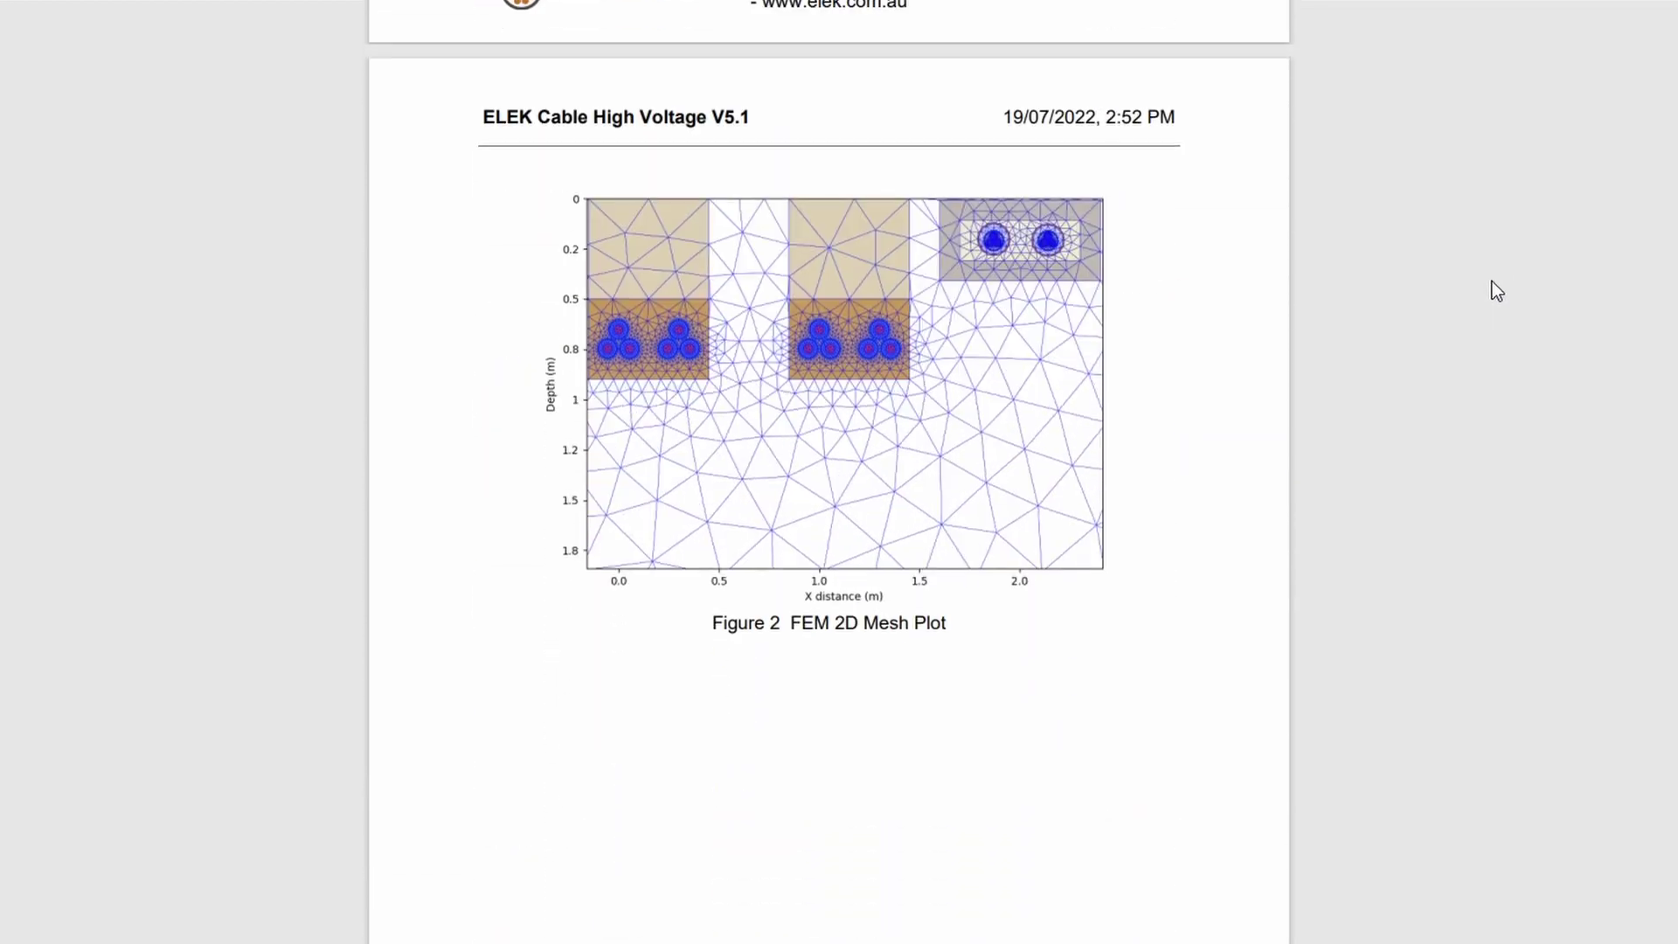
scroll(1492, 282, "down", 15)
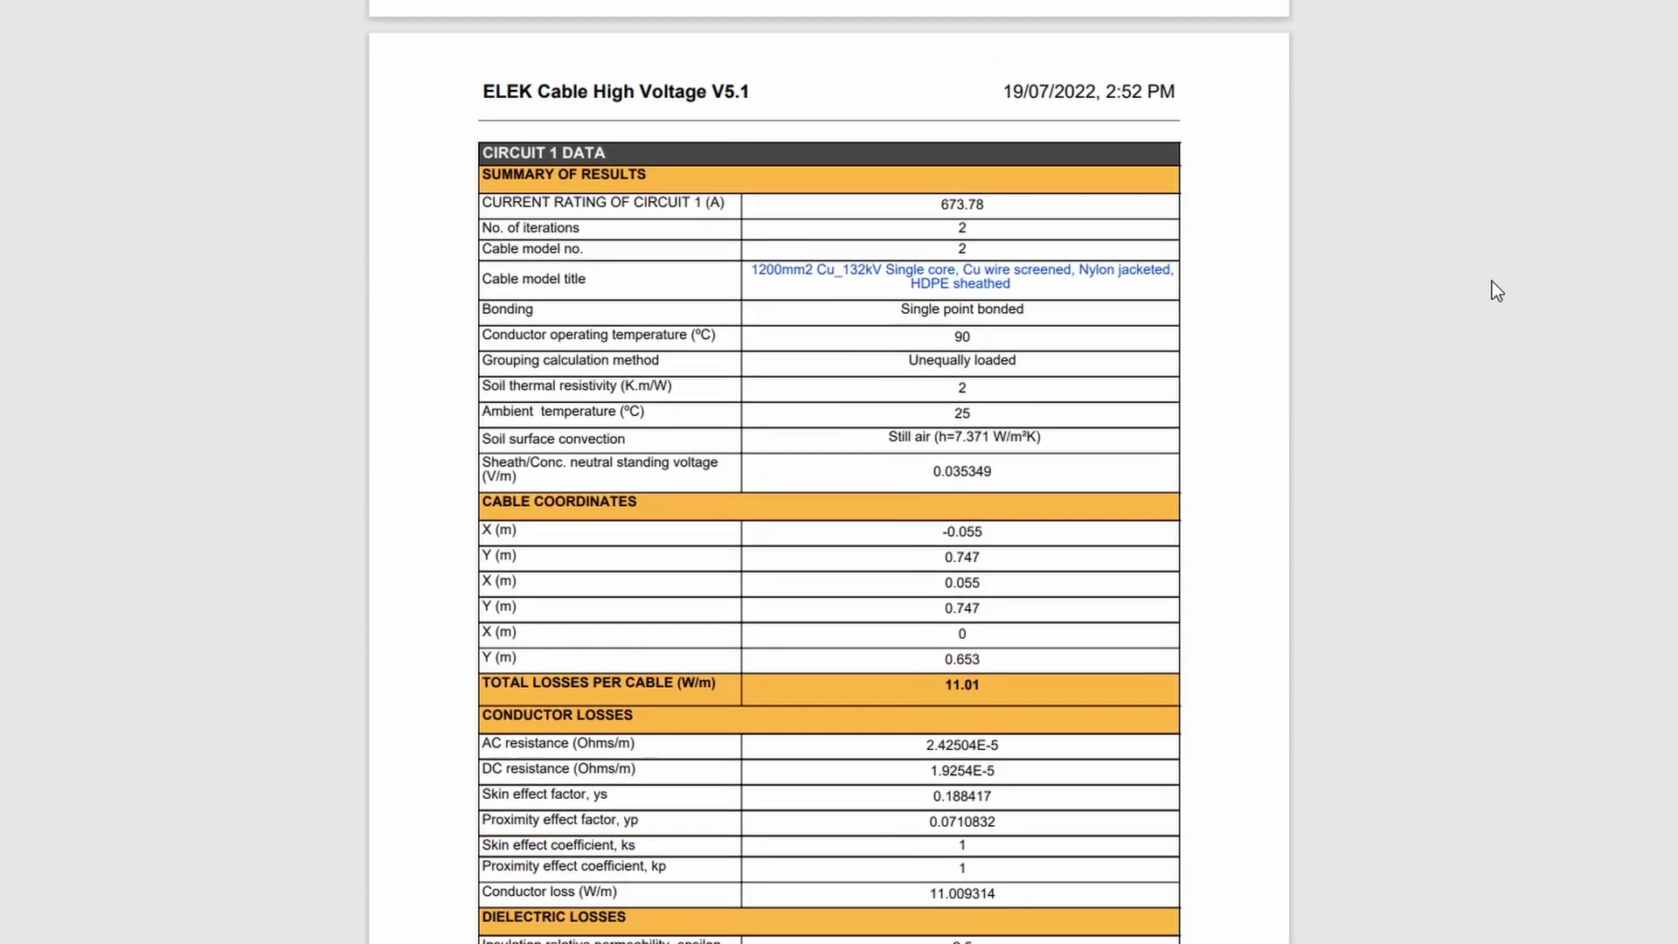
scroll(1492, 281, "down", 12)
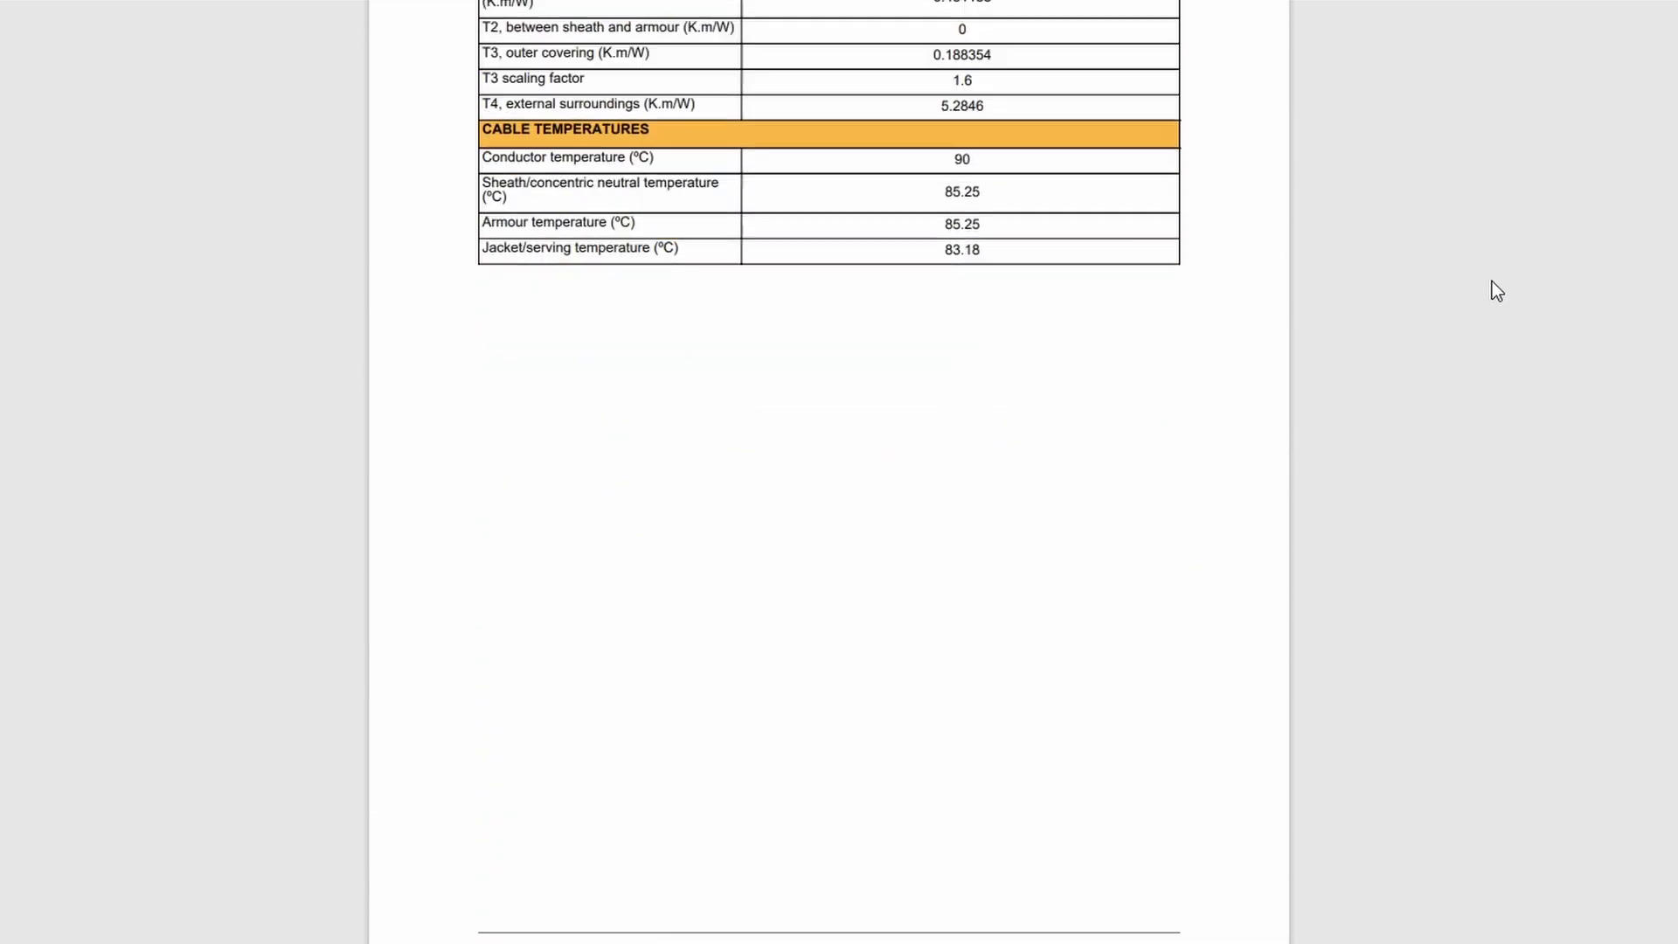
scroll(1492, 281, "down", 12)
scroll(1497, 290, "down", 15)
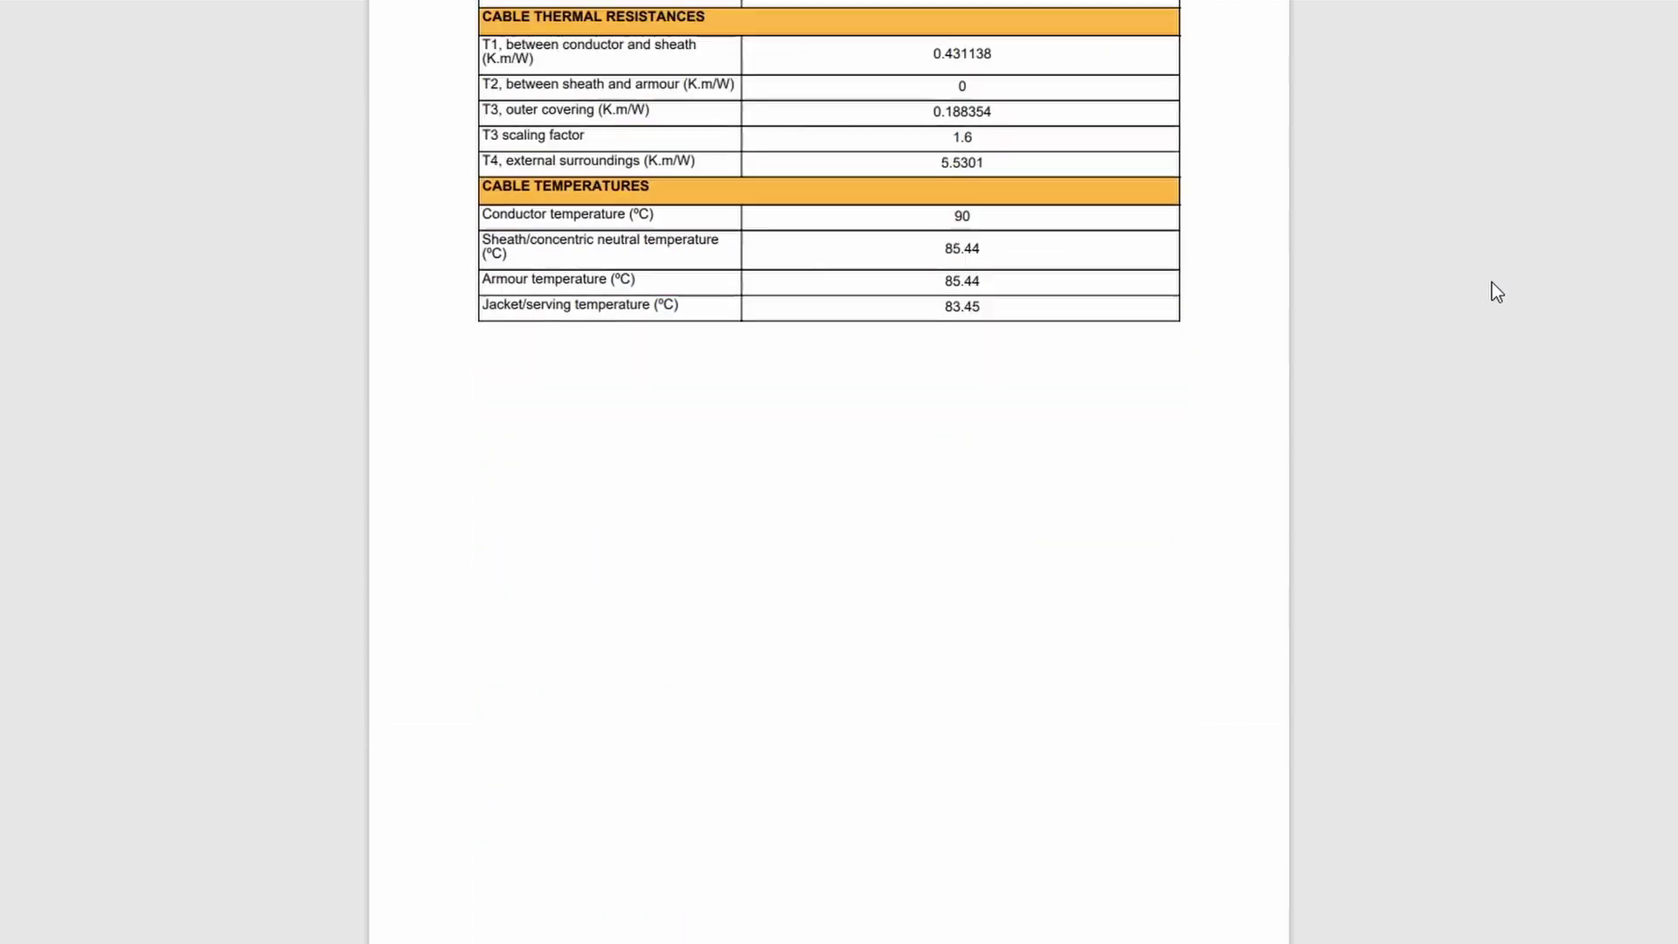